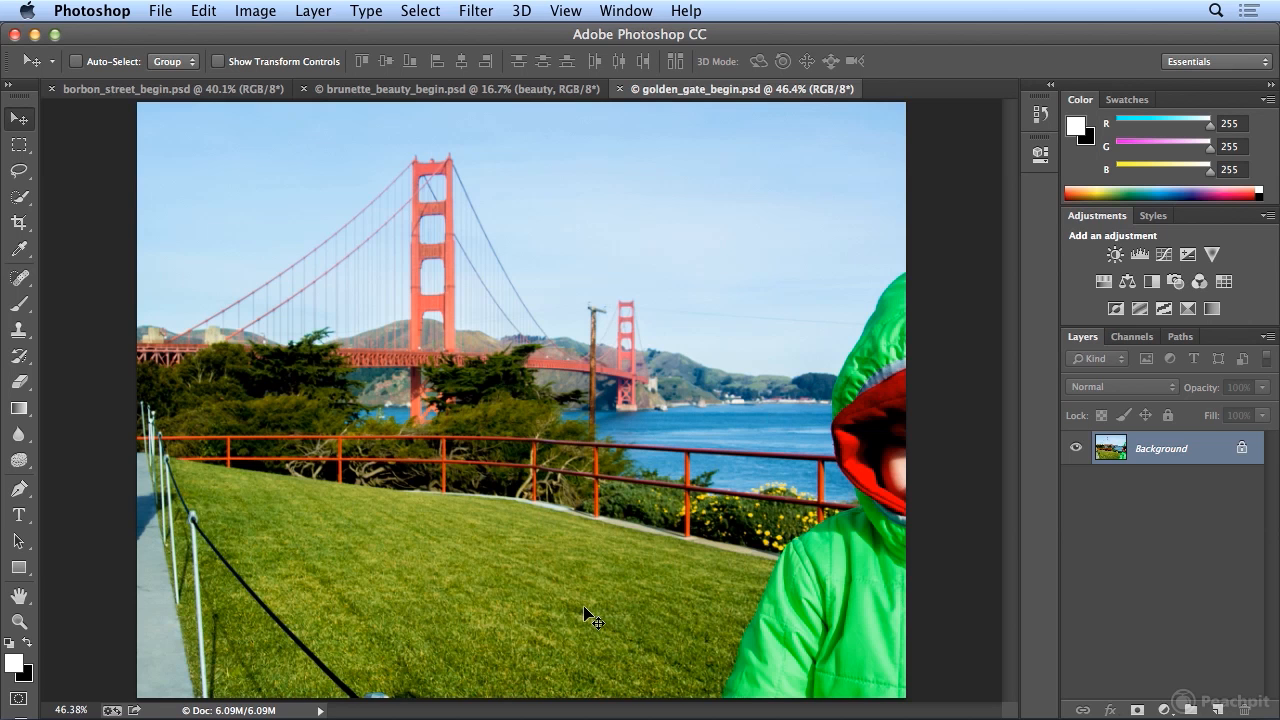
- Select a rectangular patch of grass about 1.55 by 1.64 inches in the middle of the lawn
key("m")
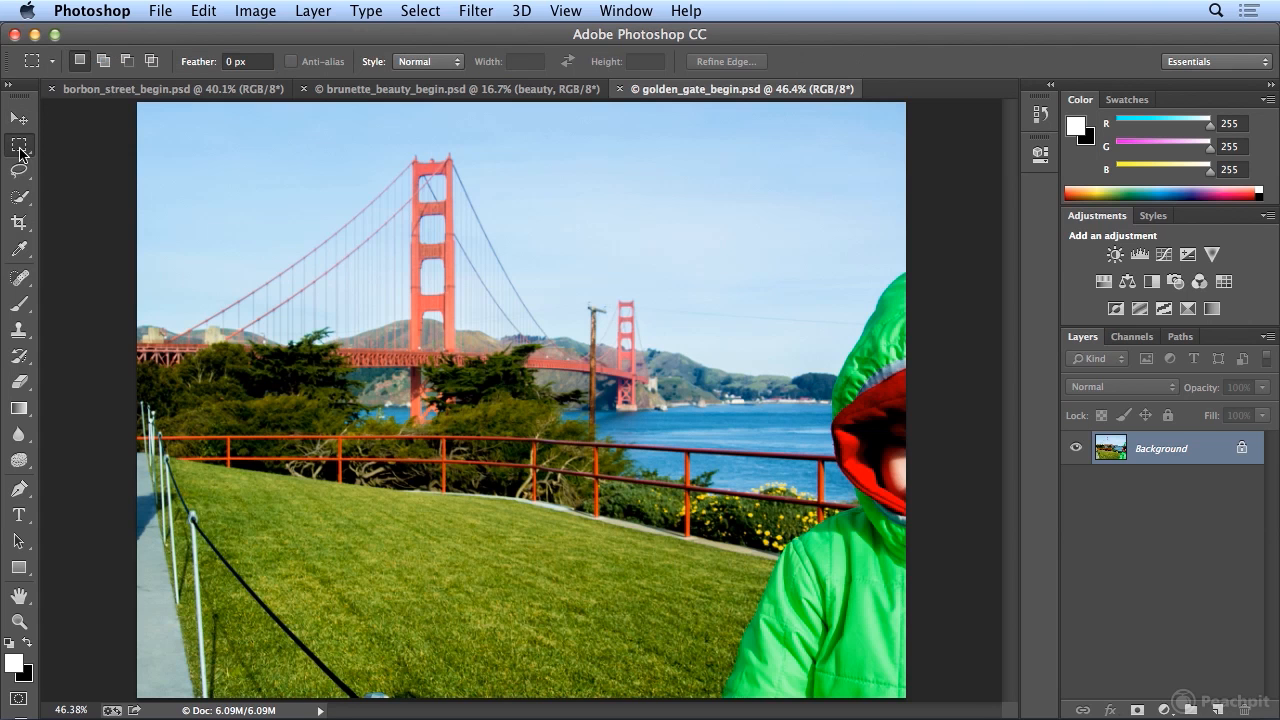
left_click_drag(275, 486, 516, 685)
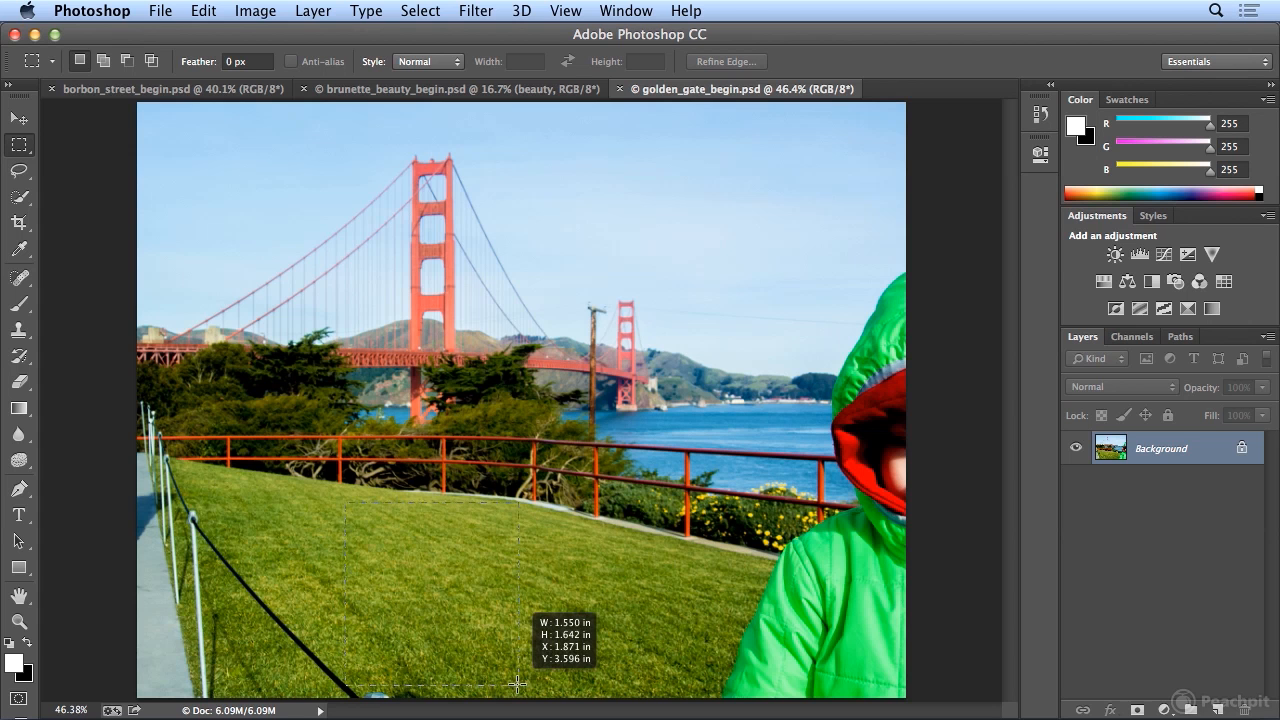
left_click_drag(517, 684, 517, 685)
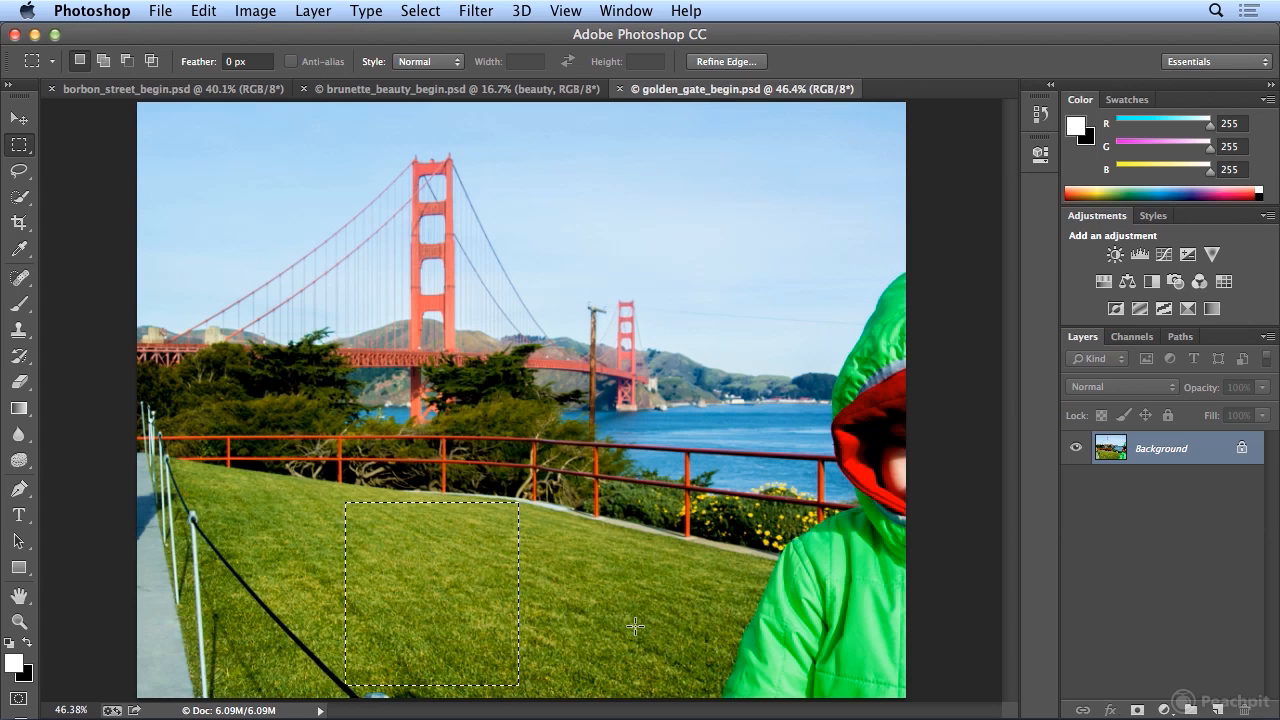
- Transform the selection outline on the lawn, rotating it slightly clockwise and shifting it so it covers only clean grass
left_click(421, 12)
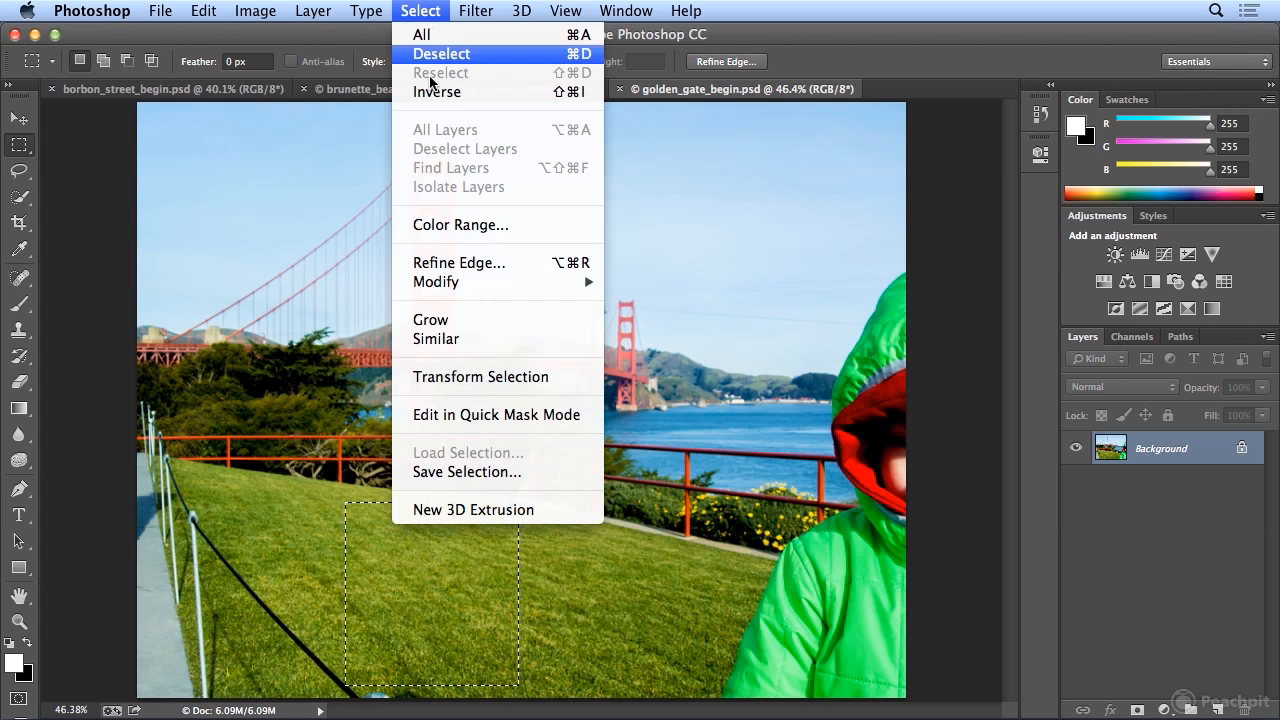
left_click(472, 379)
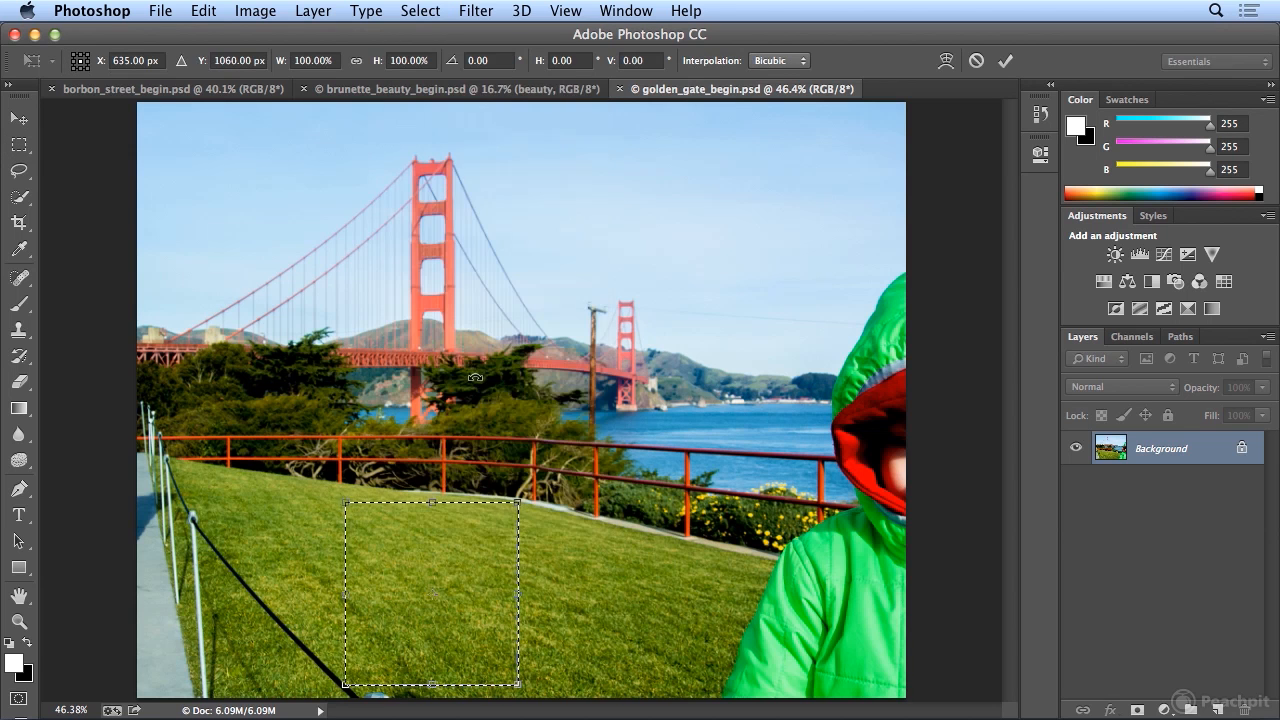
left_click_drag(540, 445, 508, 507)
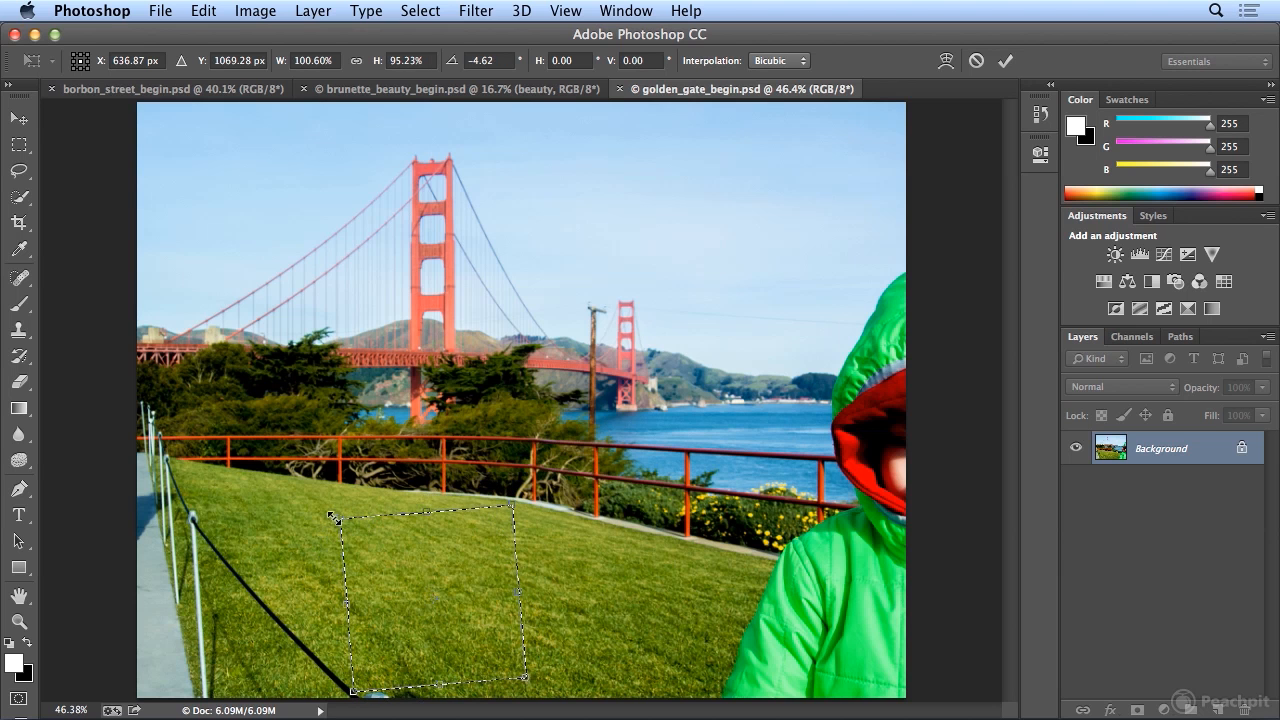
left_click_drag(334, 517, 328, 512)
left_click_drag(498, 484, 513, 492)
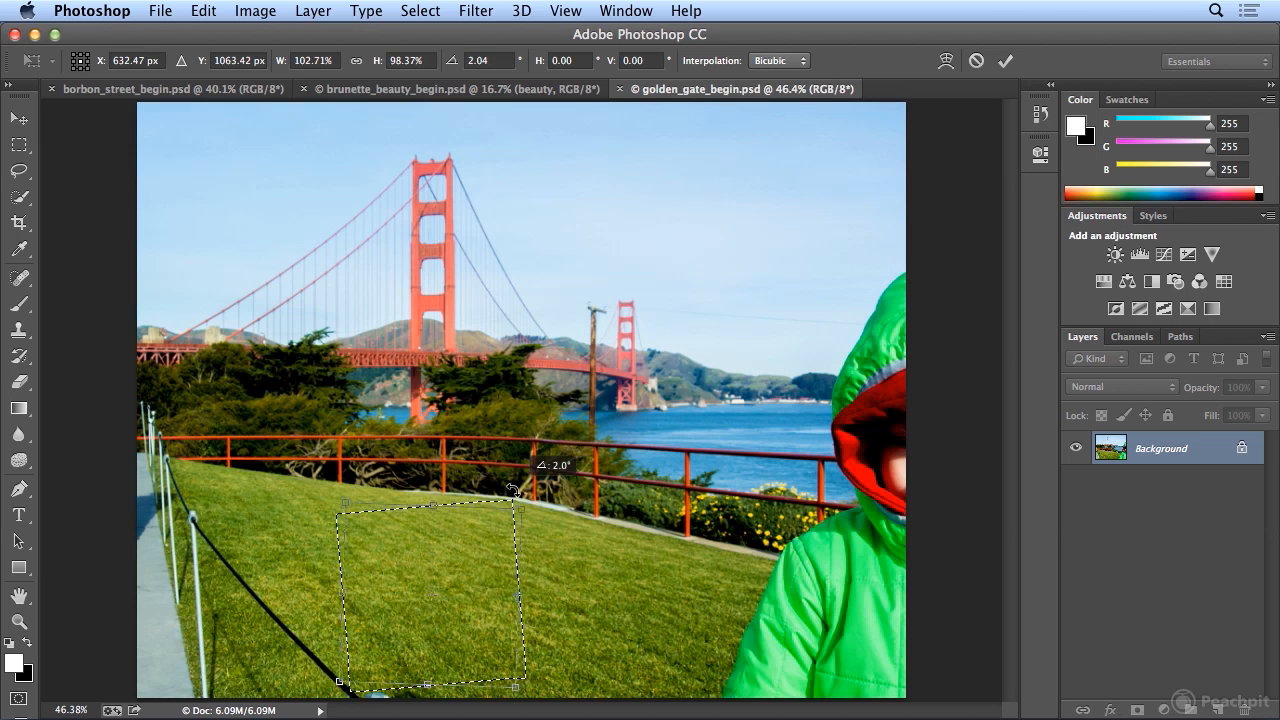
left_click_drag(465, 549, 477, 553)
key("Return")
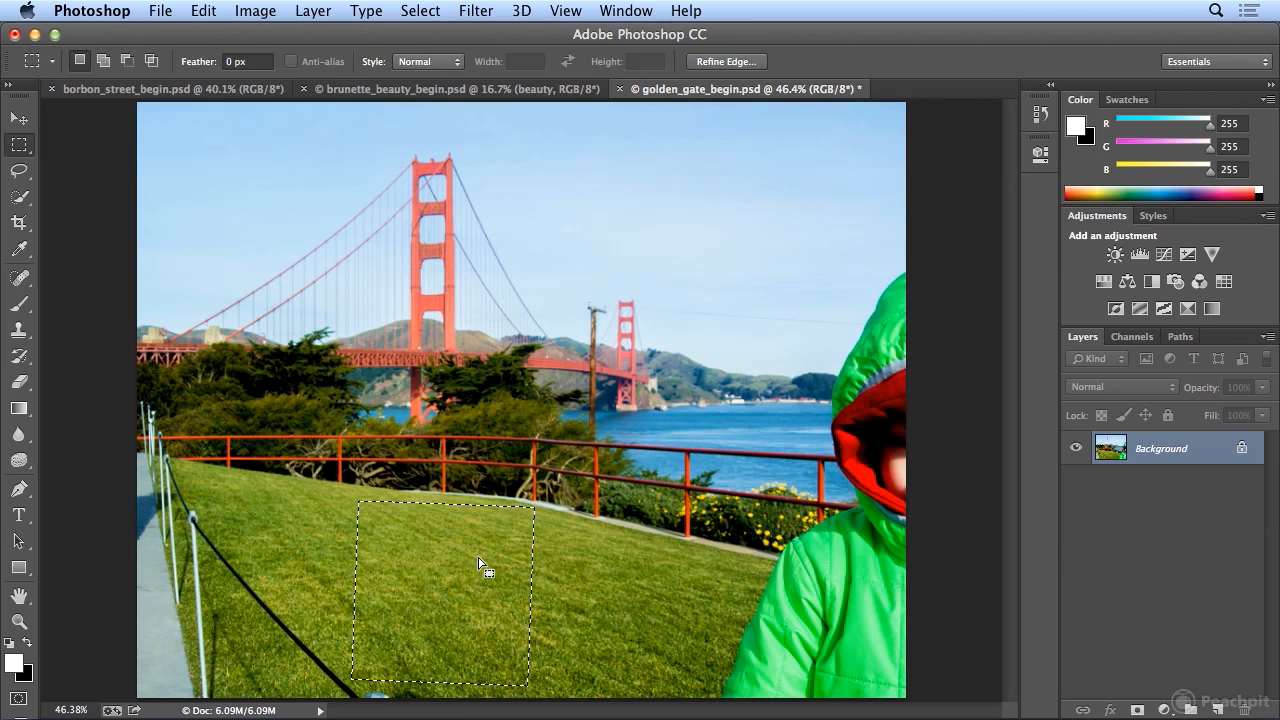
- Copy the selected grass and paste it into a new clipboard-sized document named grass
left_click(204, 11)
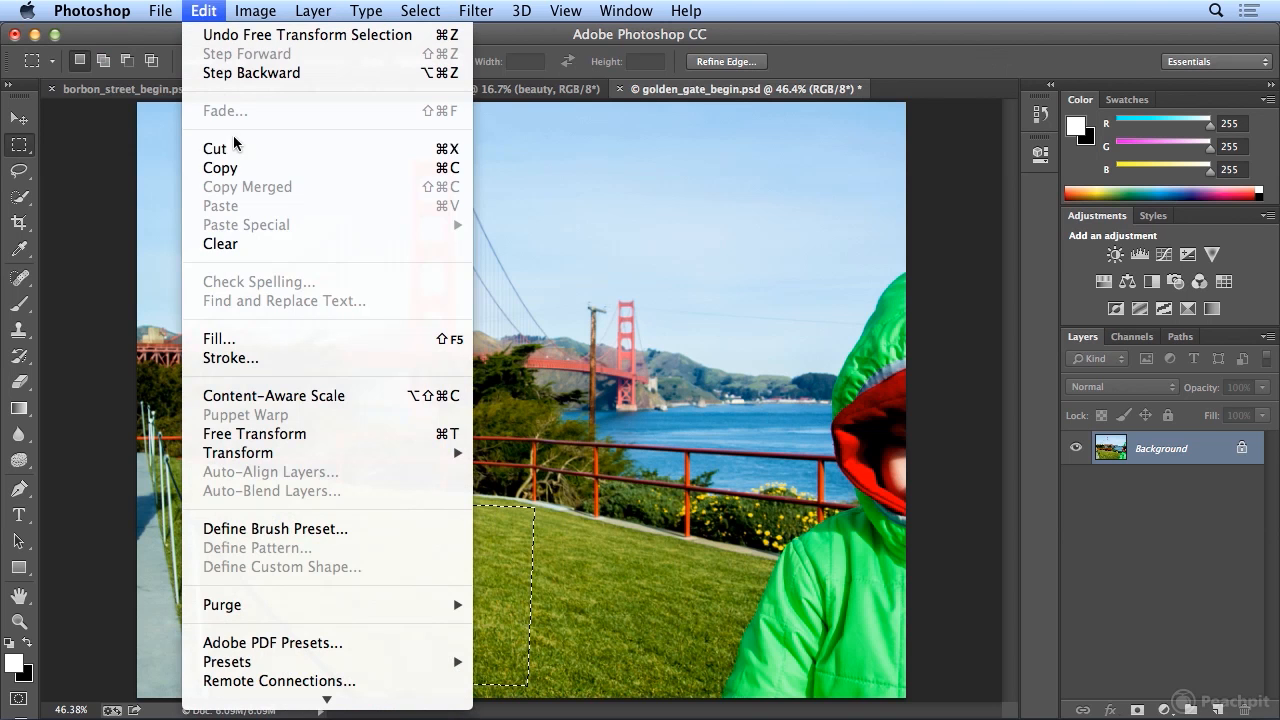
left_click(240, 167)
left_click(160, 11)
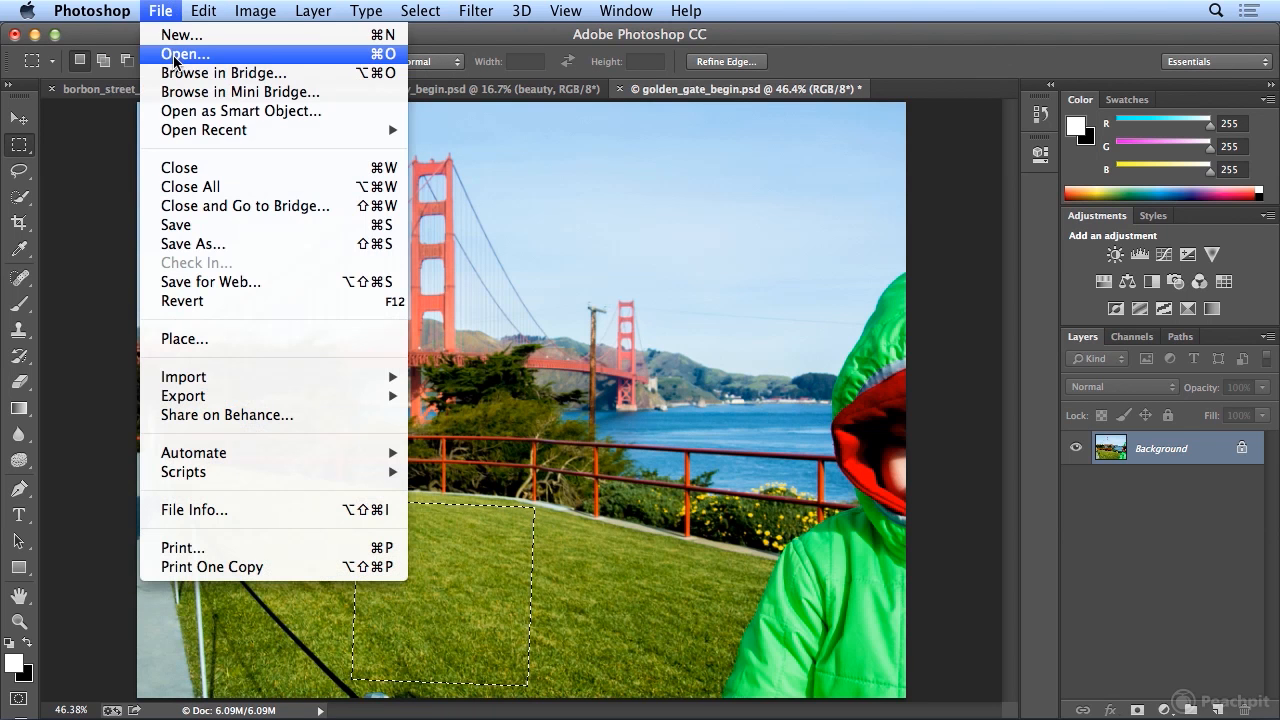
left_click(178, 38)
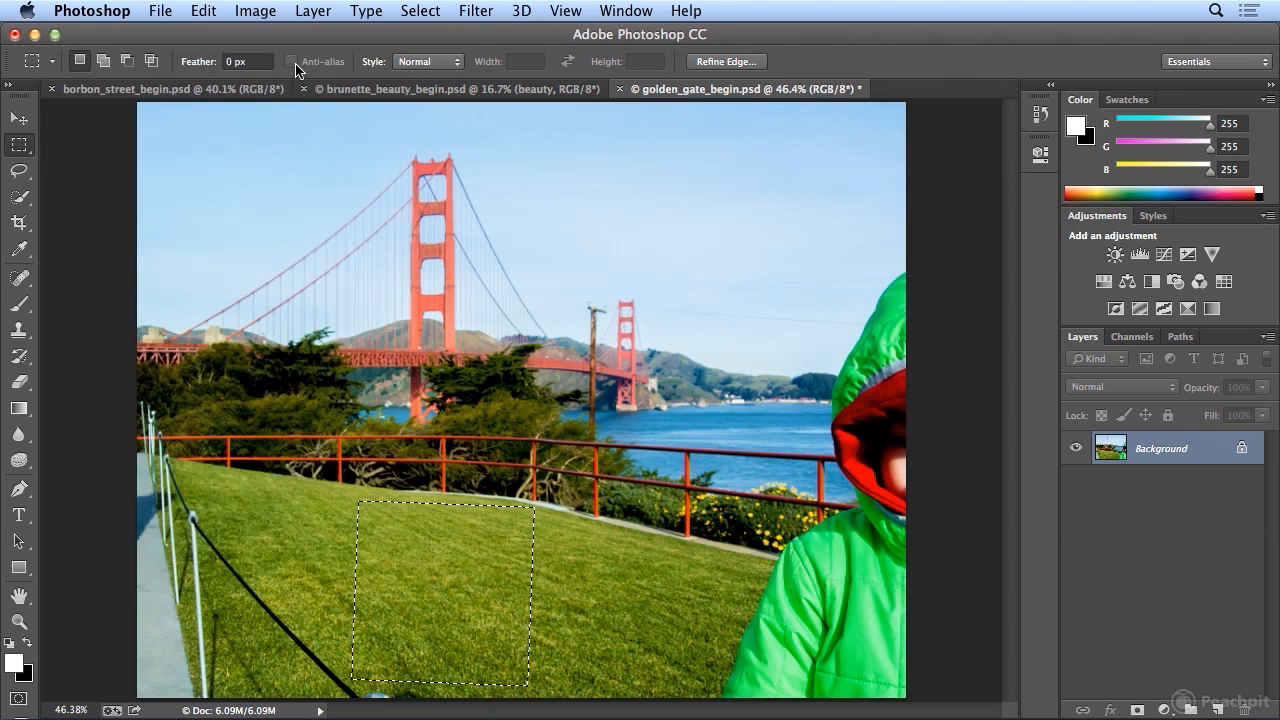
type("grass")
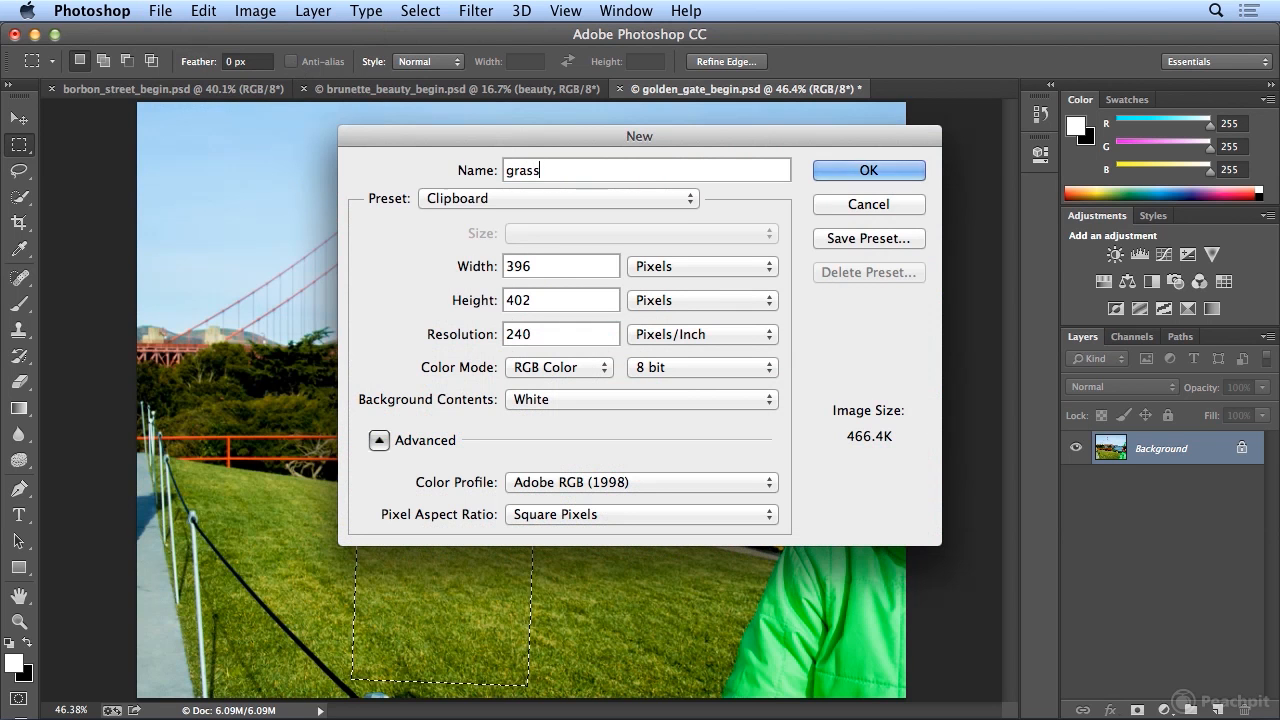
key("Return")
key("super+v")
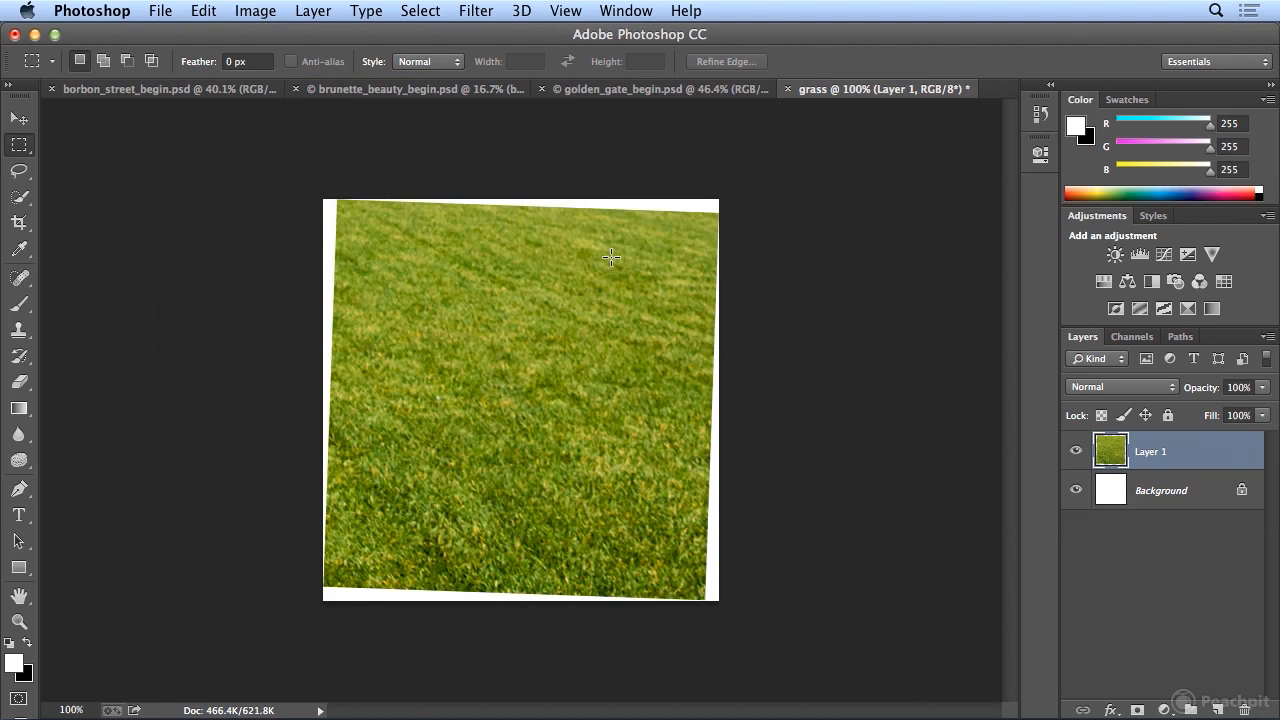
- Free-transform the pasted grass, straightening and enlarging it until it fills the whole canvas
key("super+t")
mouse_move(308, 175)
left_mouse_down()
mouse_move(294, 180)
mouse_move(305, 194)
left_mouse_up()
left_click_drag(725, 591, 741, 607)
key("Return")
- Define the entire canvas as a pattern named grass, and clear the selection
key("m")
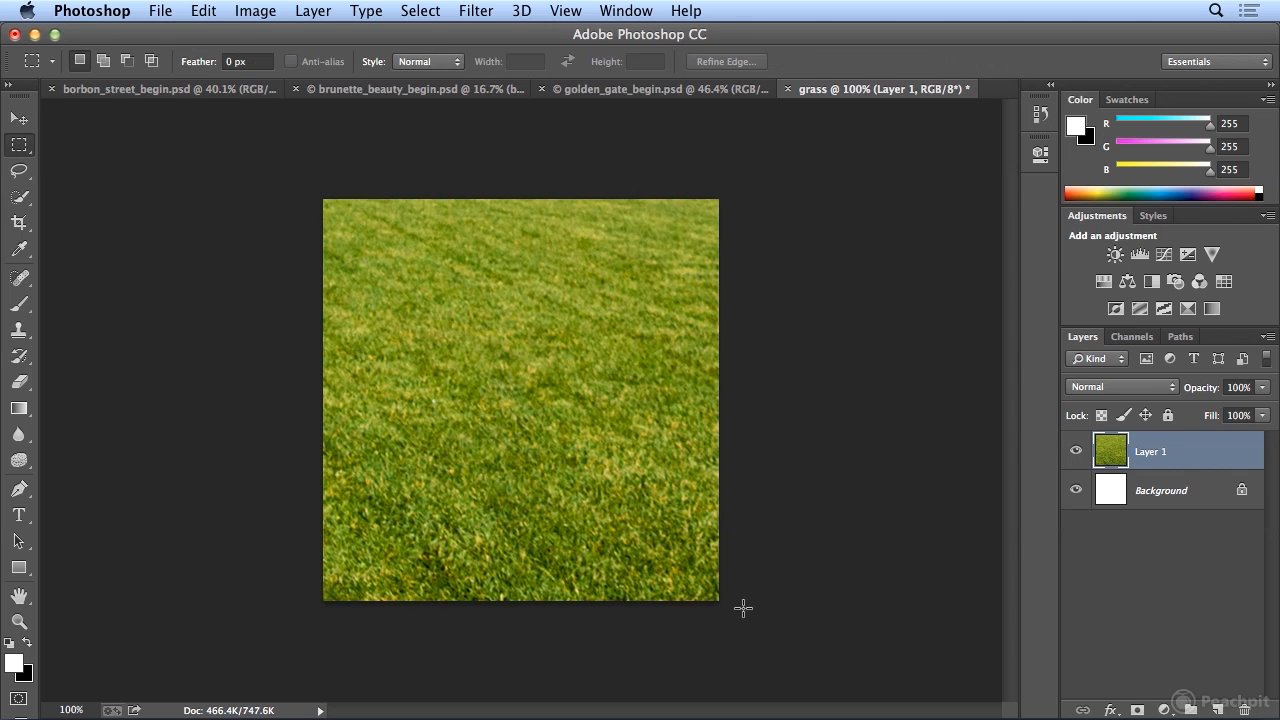
left_click(420, 10)
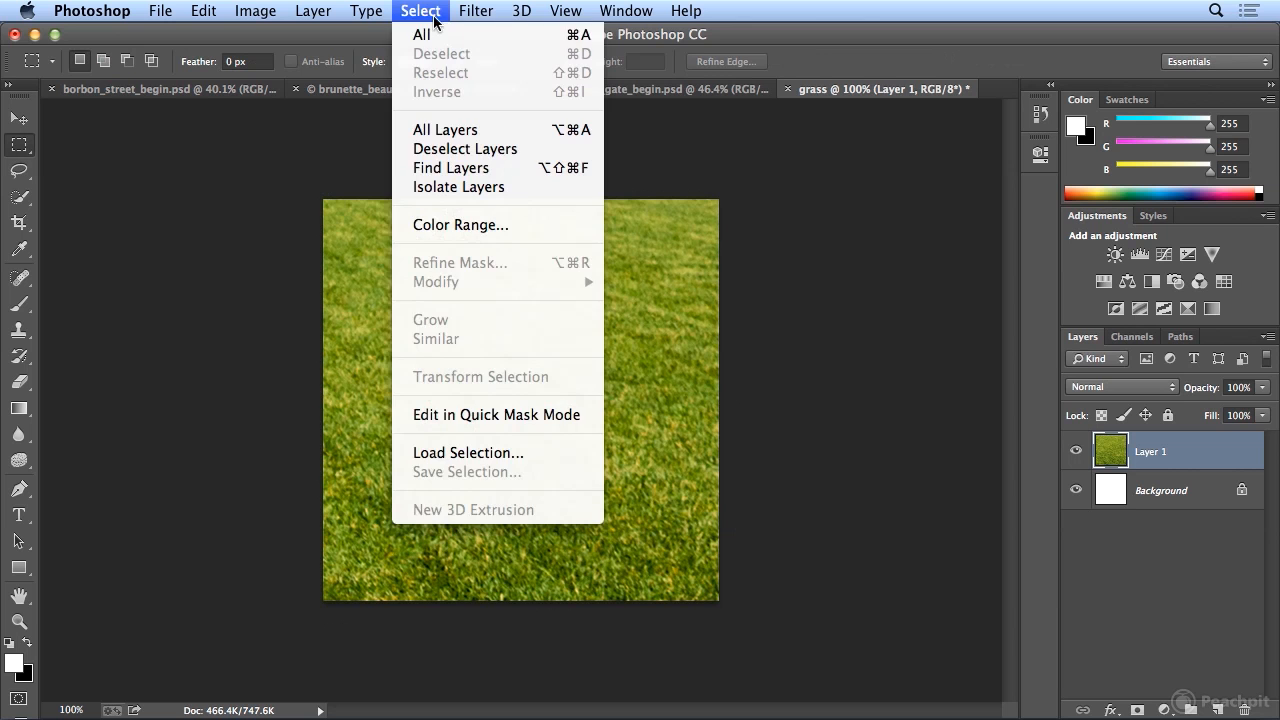
left_click(422, 35)
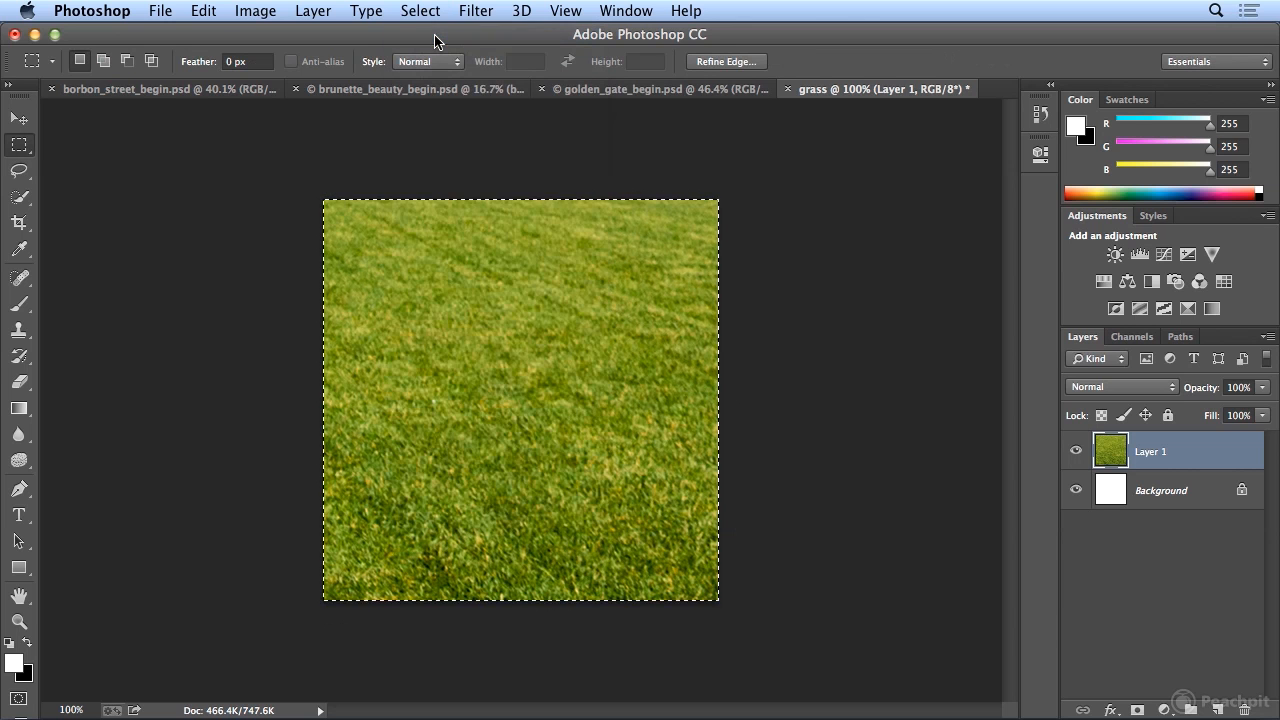
left_click(203, 10)
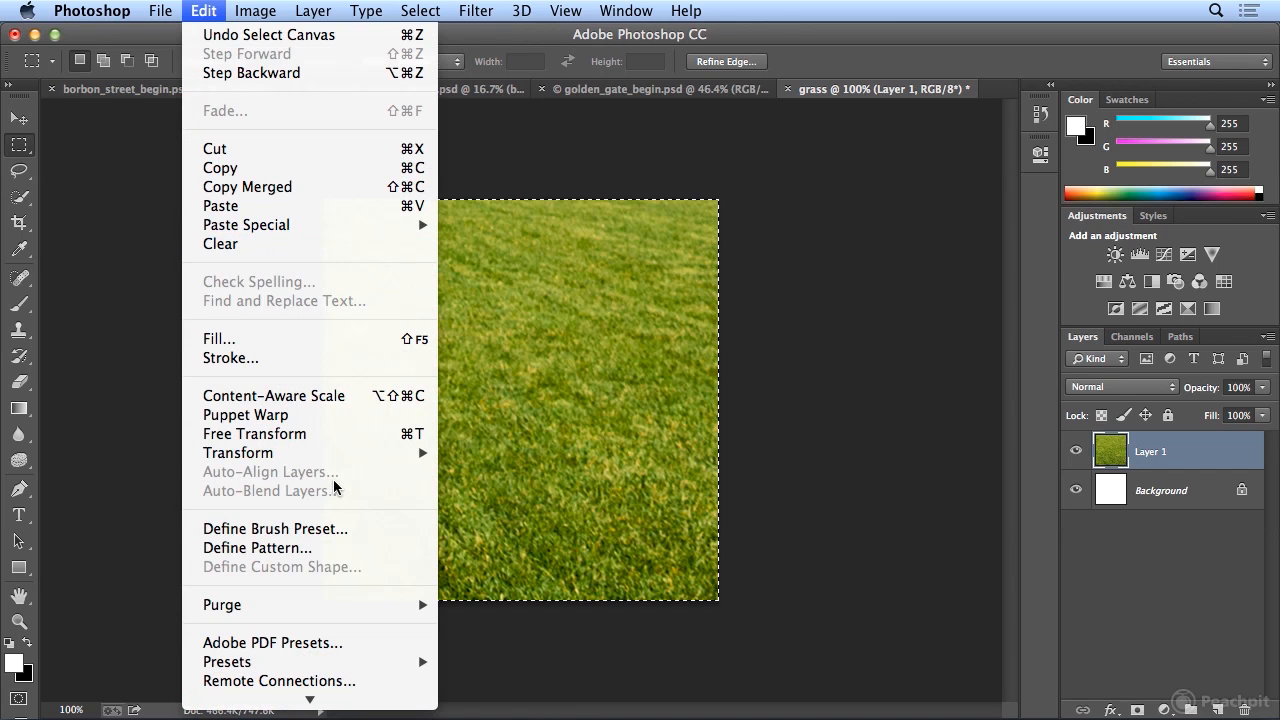
left_click(323, 548)
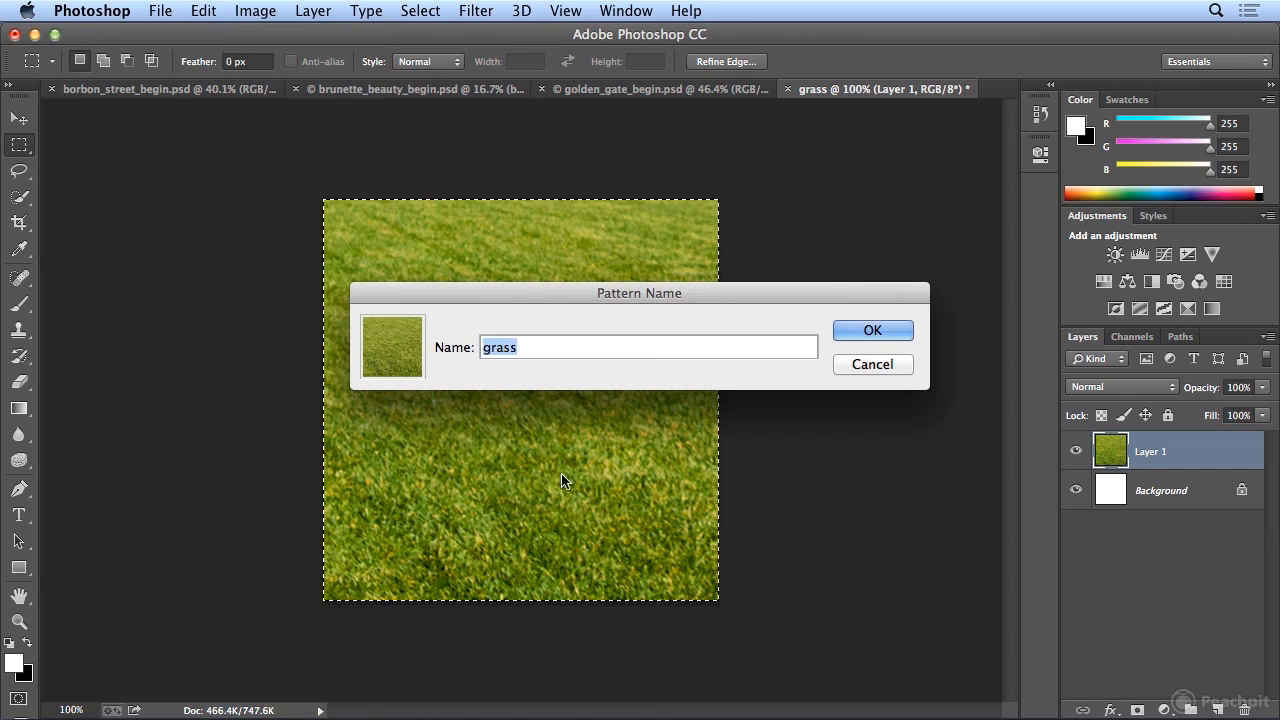
left_click(862, 334)
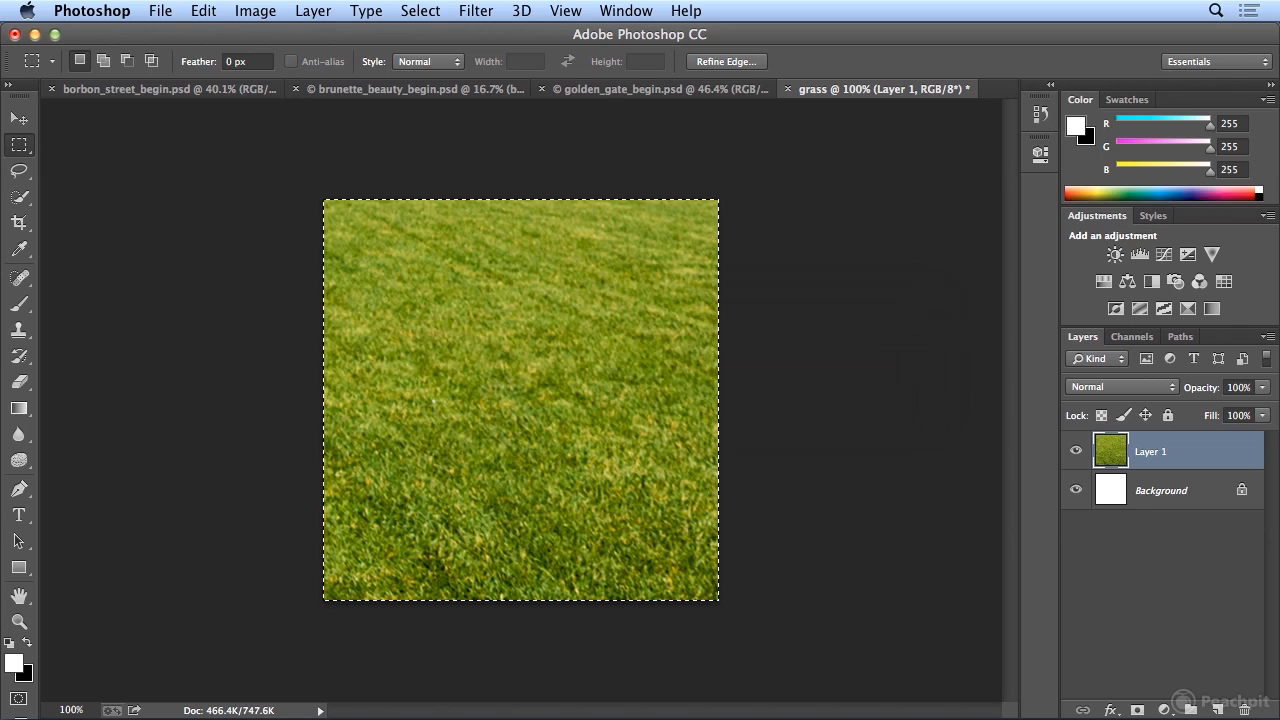
left_click(422, 11)
left_click(430, 56)
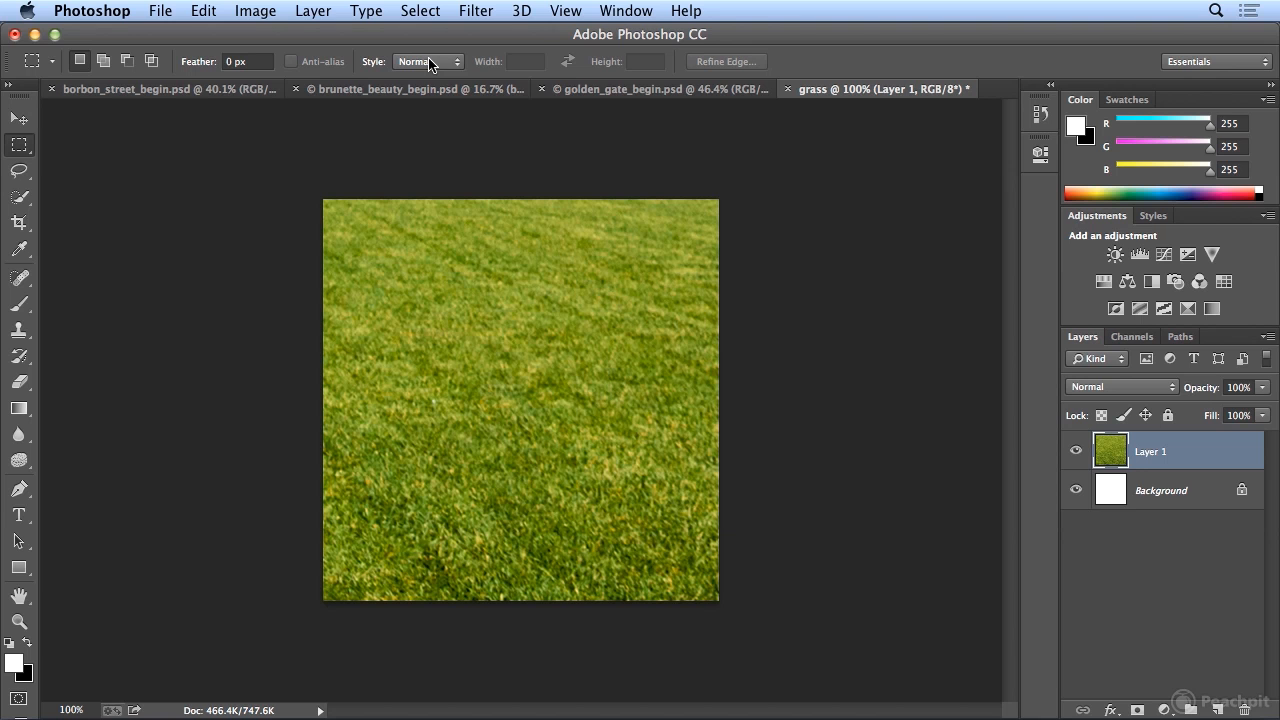
- Rename the pasted layer grass and convert it for smart filters
double_click(1155, 452)
type("grass")
key("Return")
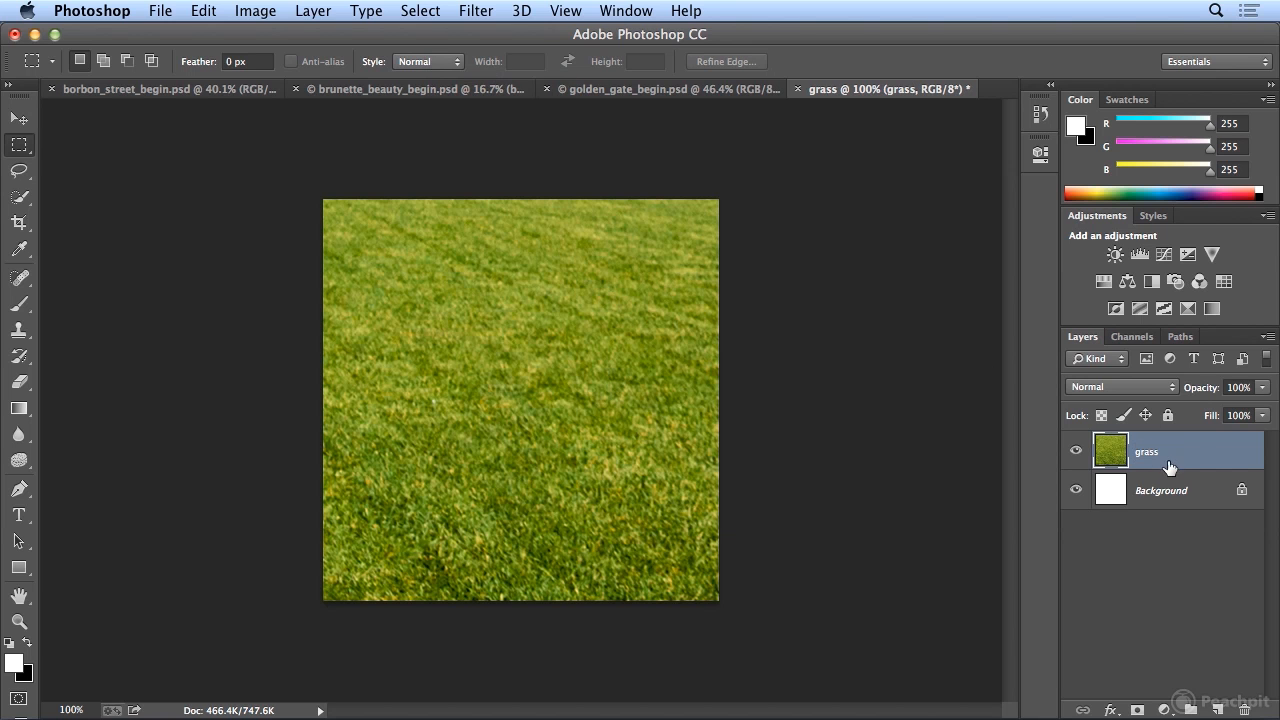
left_click(468, 12)
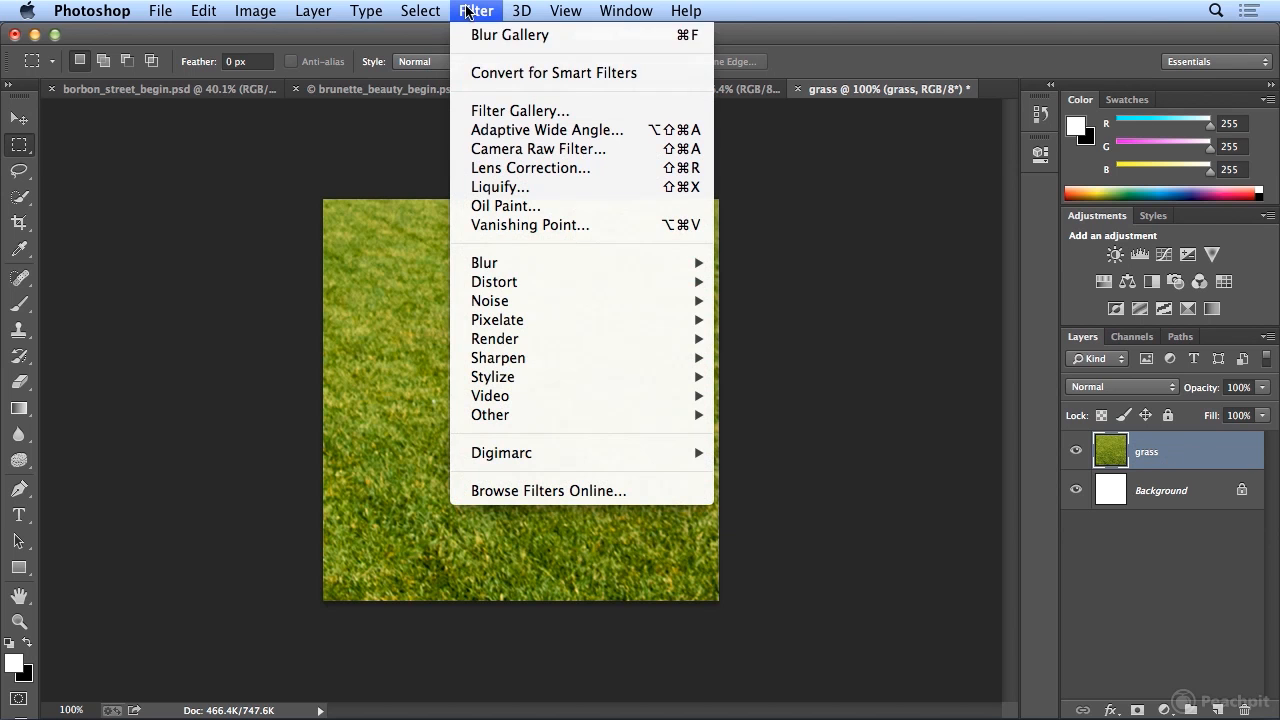
left_click(490, 74)
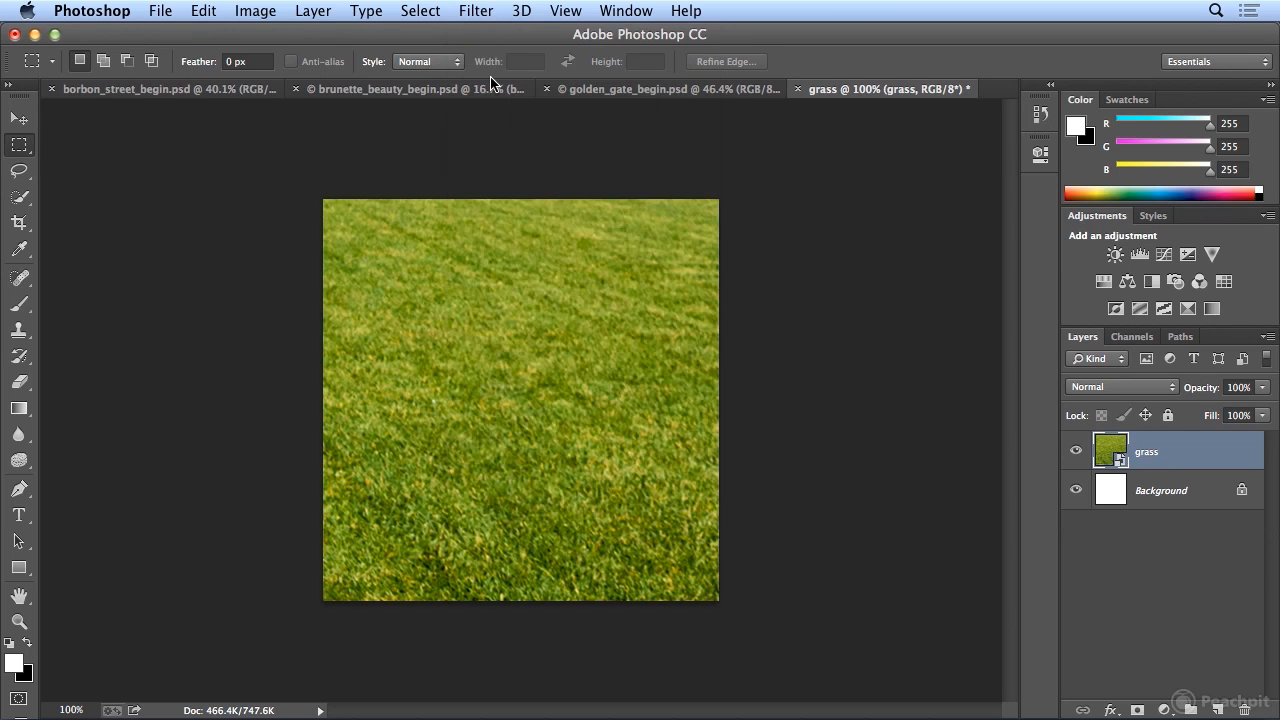
- Apply a Field Blur to the grass layer with Light Bokeh 100%, Bokeh Color 100% and a Light Range starting at 189
left_click(484, 14)
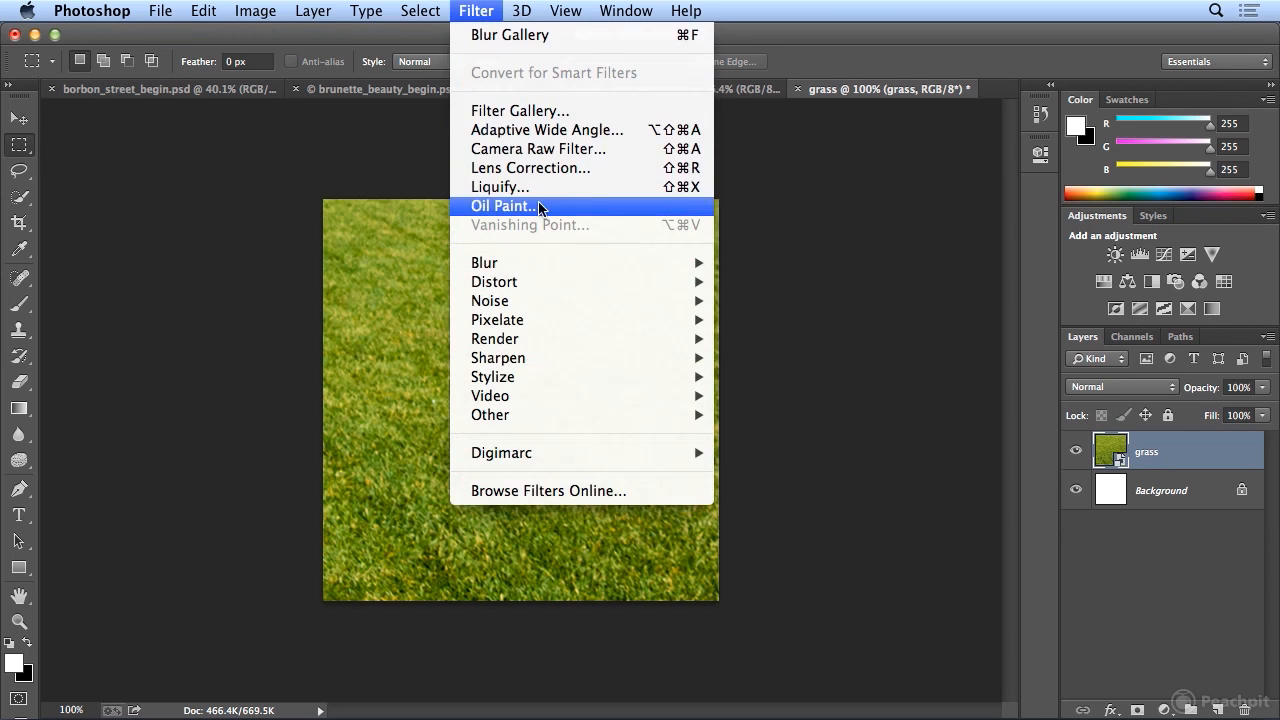
mouse_move(542, 263)
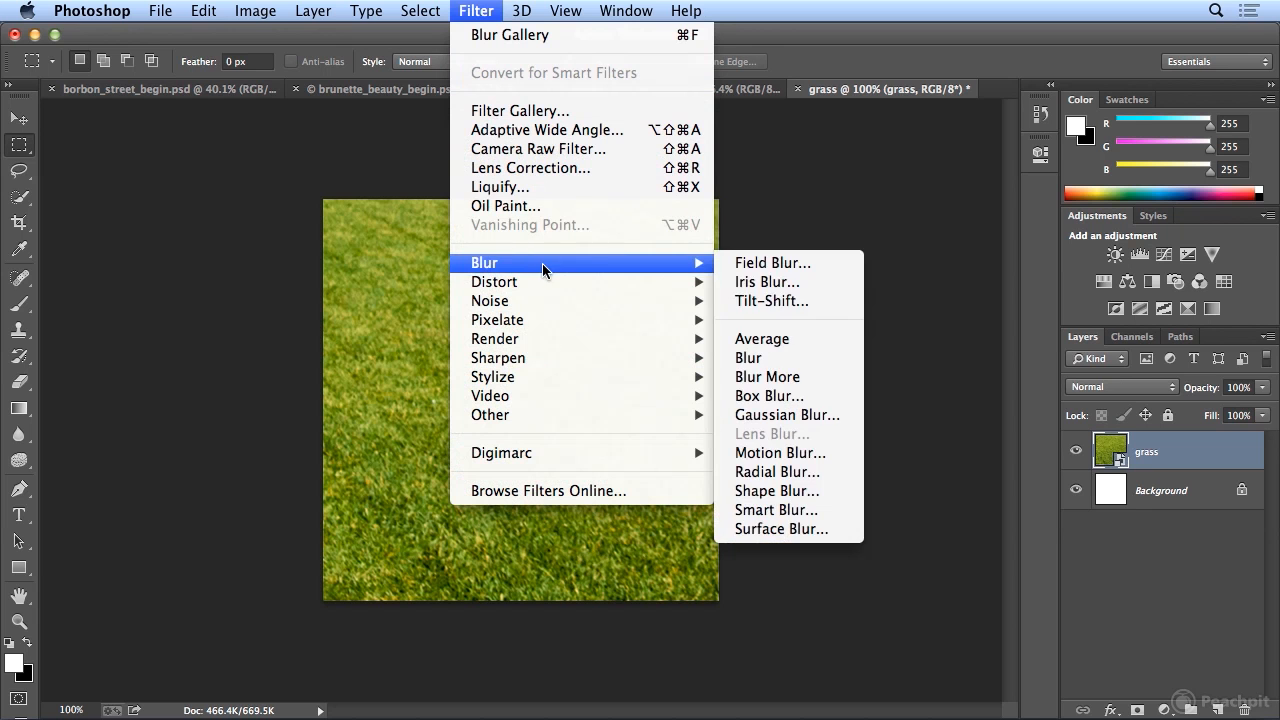
left_click(772, 263)
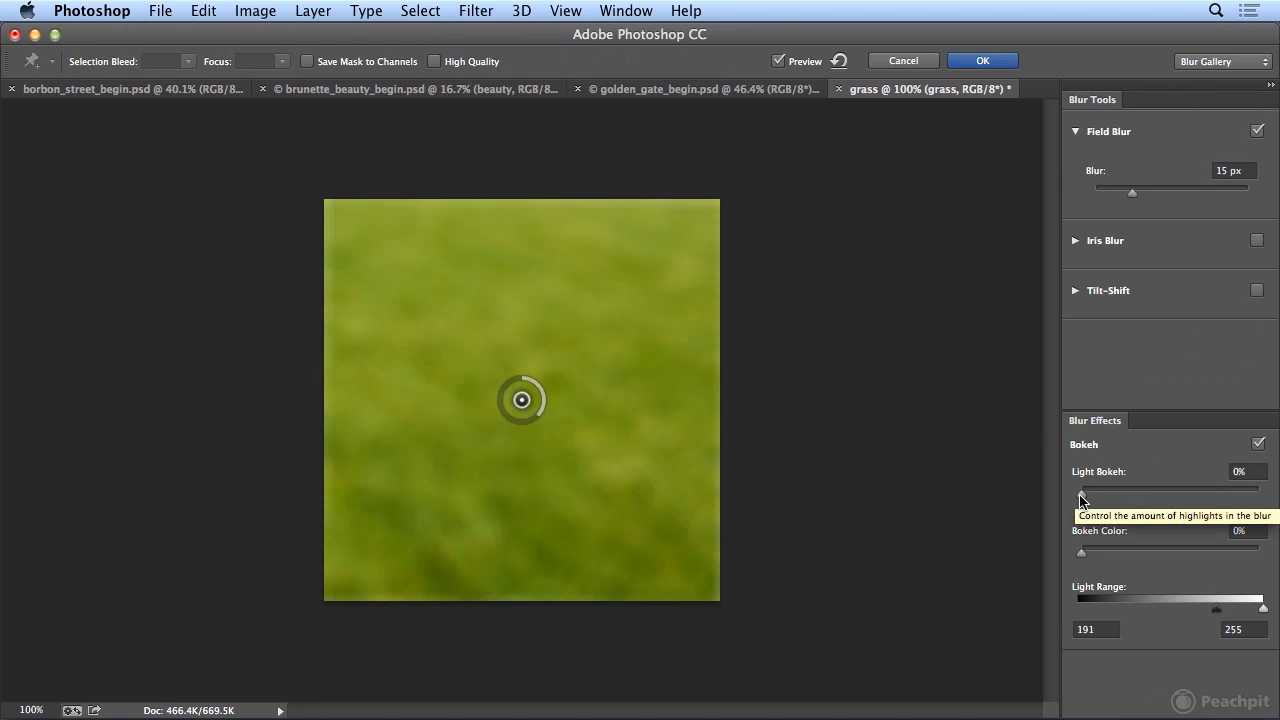
left_click_drag(1081, 494, 1241, 510)
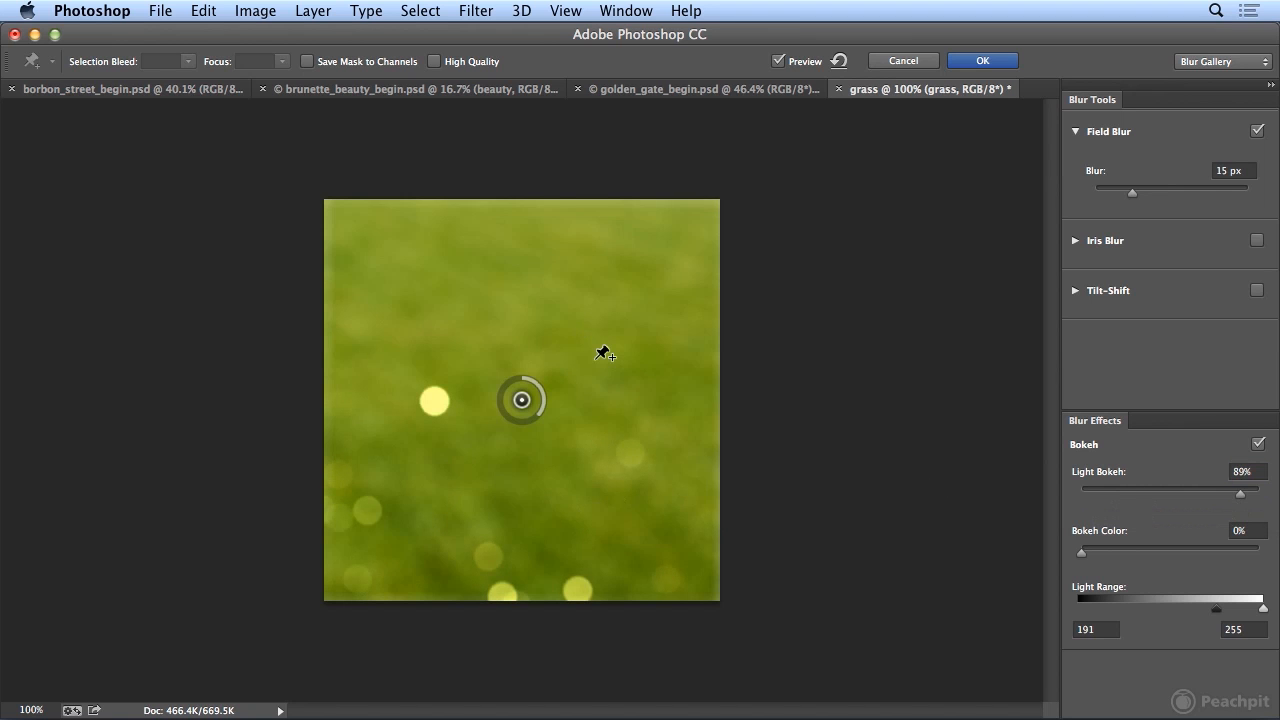
left_click_drag(1082, 553, 1247, 562)
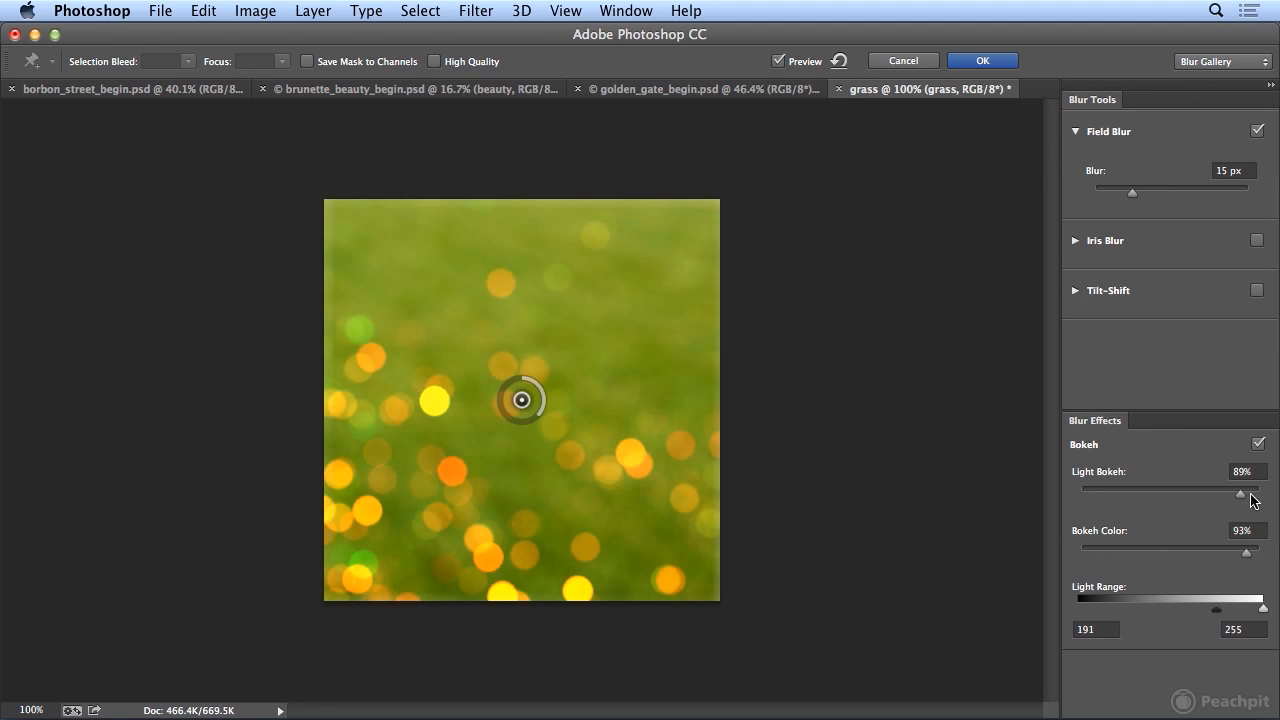
left_click_drag(1251, 494, 1274, 494)
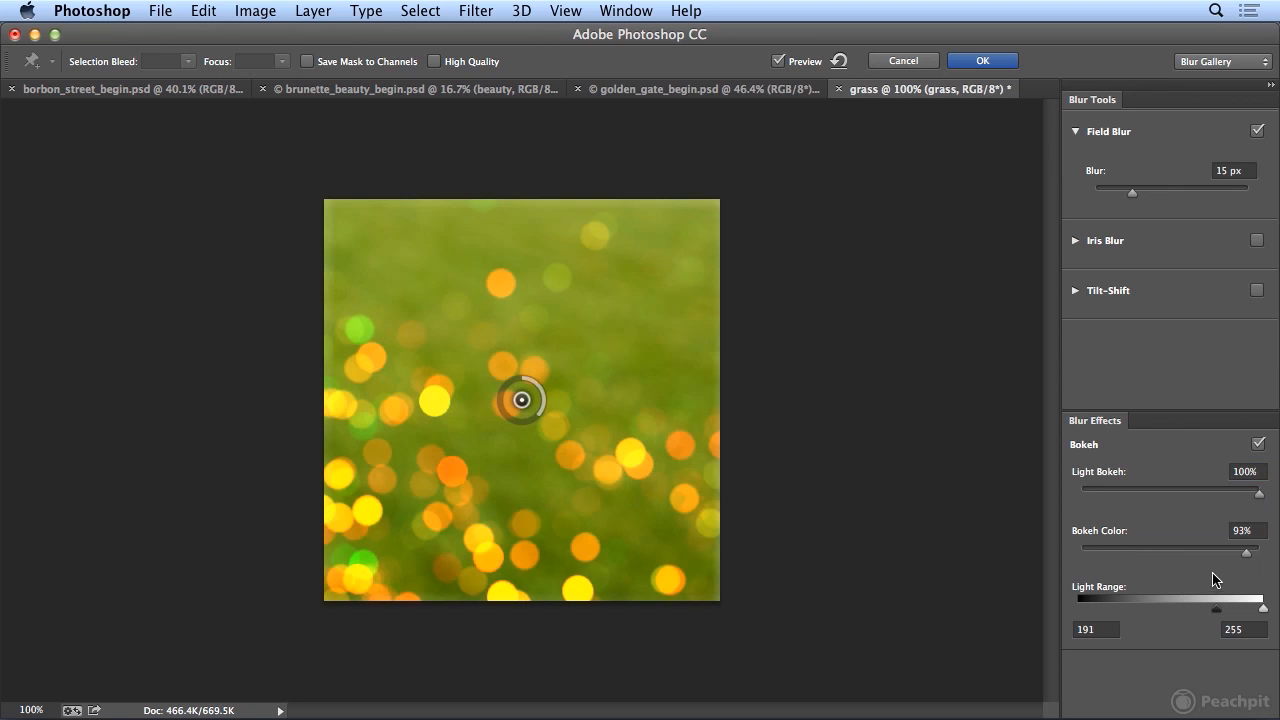
left_click_drag(1247, 555, 1272, 558)
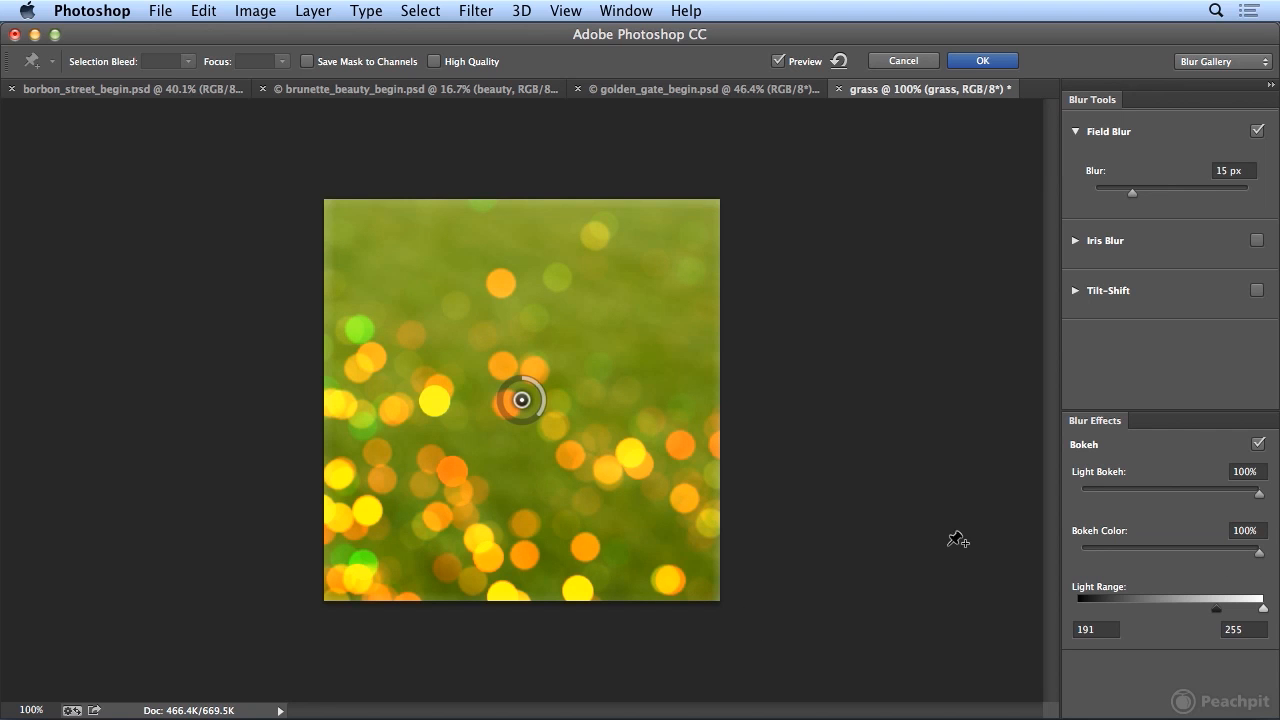
mouse_move(1211, 612)
left_mouse_down()
mouse_move(1172, 612)
mouse_move(1270, 614)
mouse_move(1200, 612)
mouse_move(1228, 616)
mouse_move(1216, 618)
left_mouse_up()
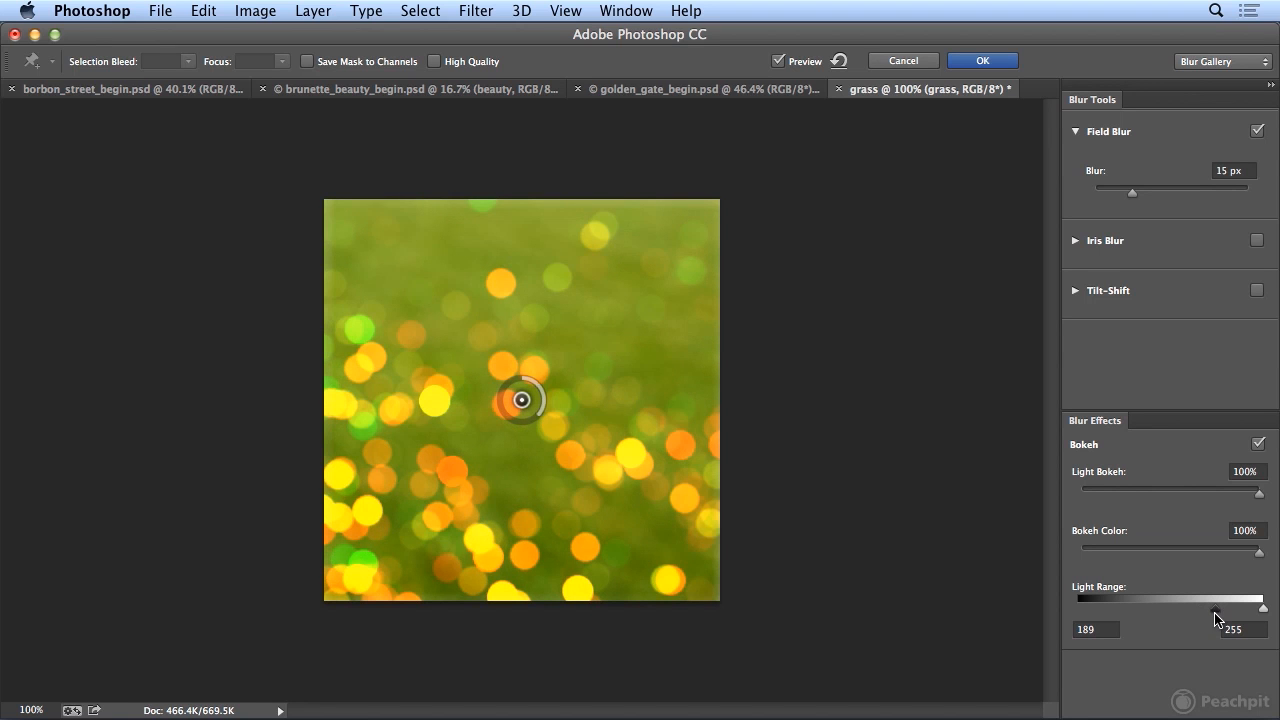
left_click(992, 62)
- Define the blurred grass image as a pattern named lights grass
left_click(204, 11)
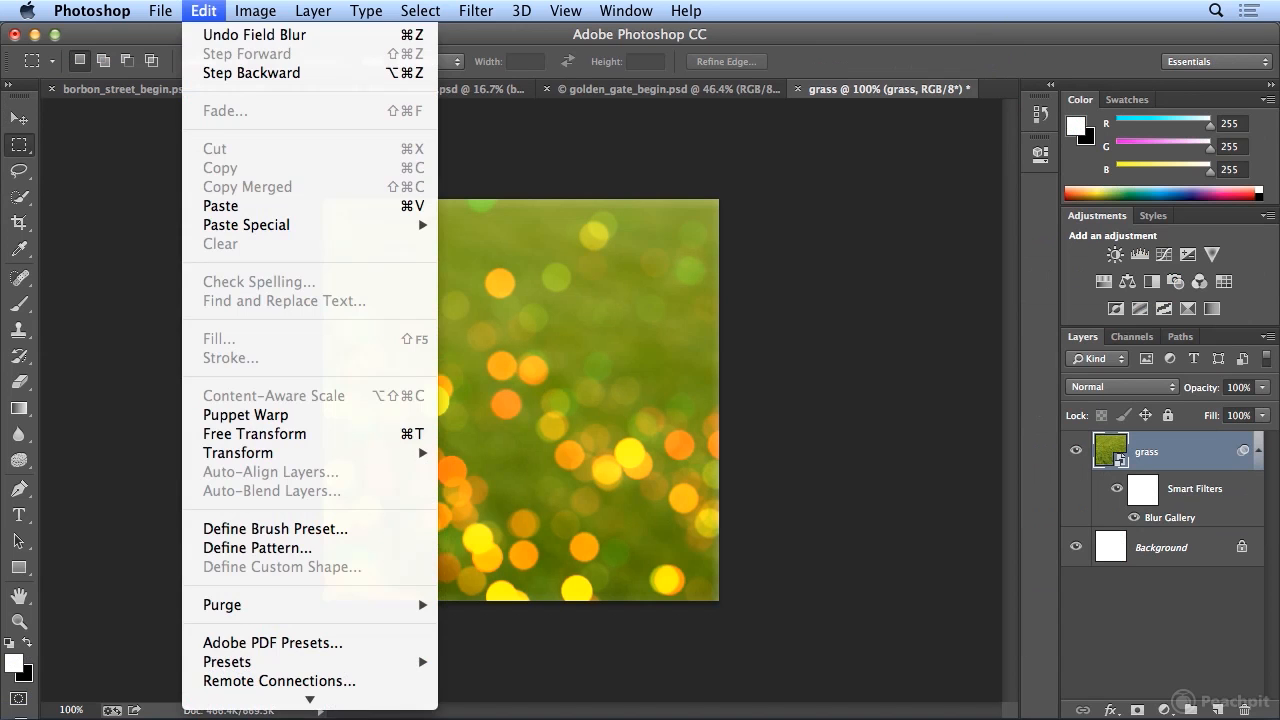
left_click(318, 548)
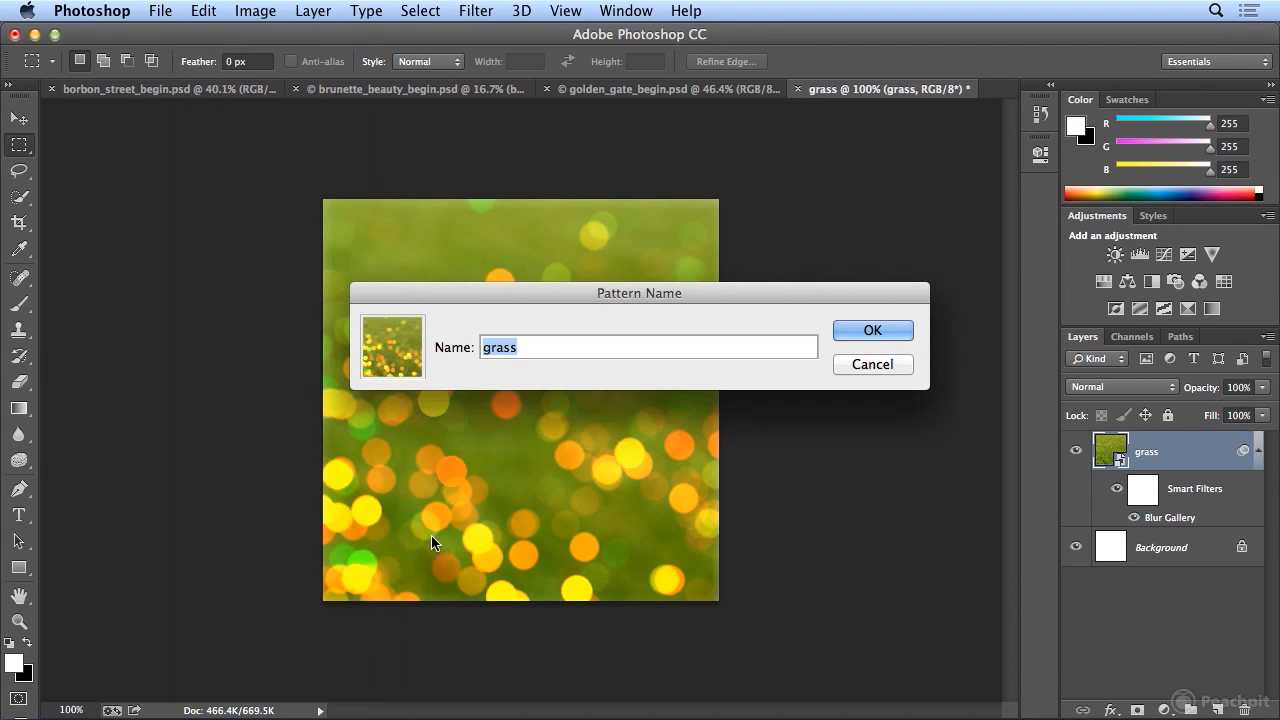
key("Left")
key("super+a")
type("light s")
key("BackSpace")
key("BackSpace")
type("s grass")
key("Return")
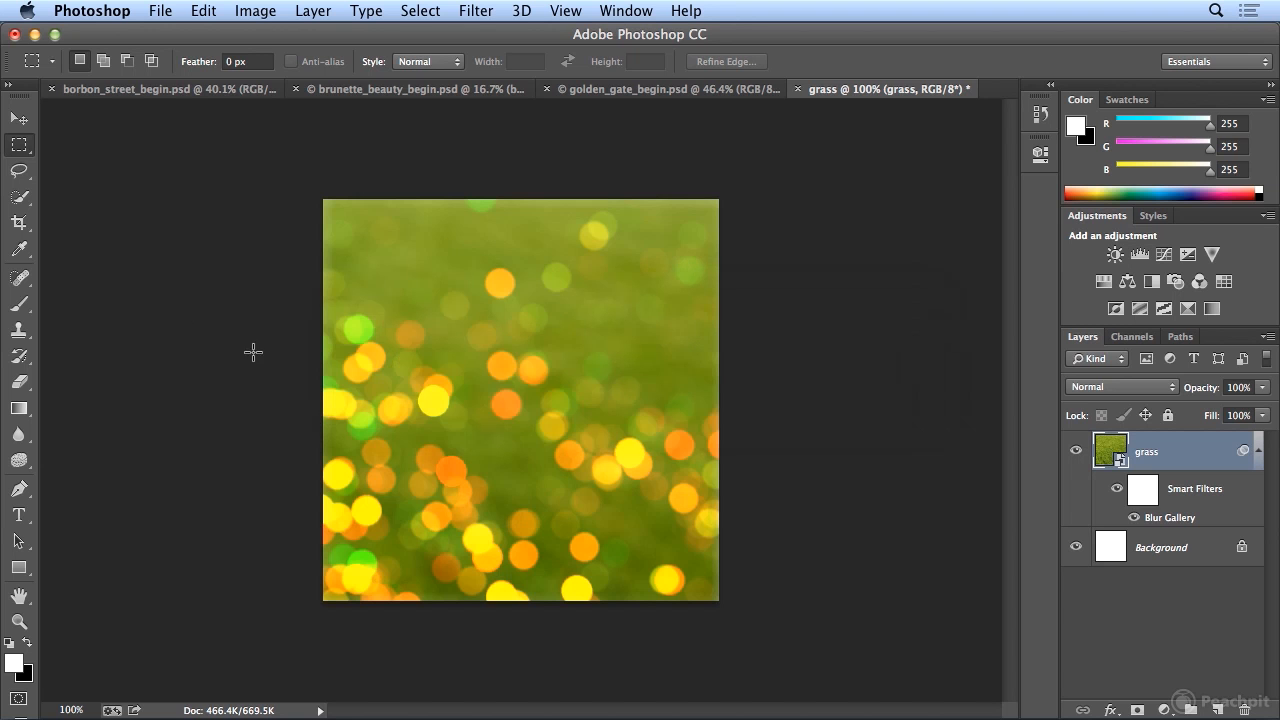
- In brunette_beauty_begin.psd, create a new layer named bg and place it beneath the beauty layer
left_click(372, 92)
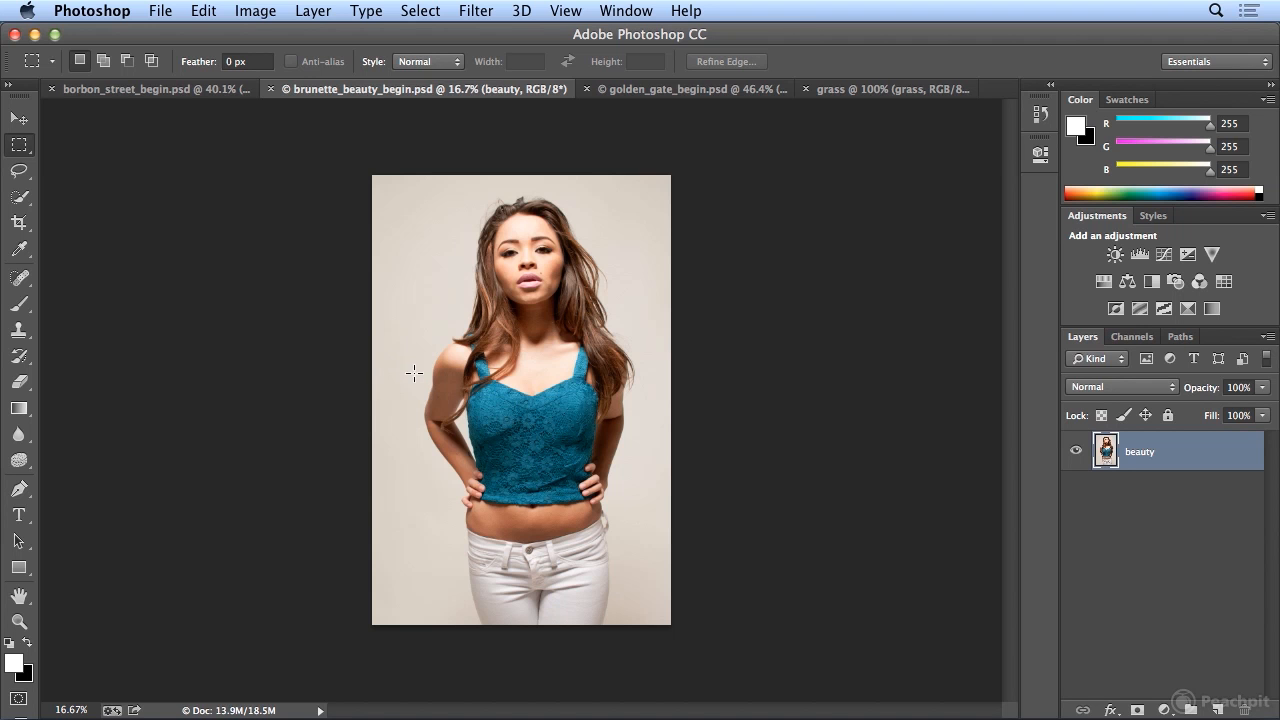
left_click(313, 10)
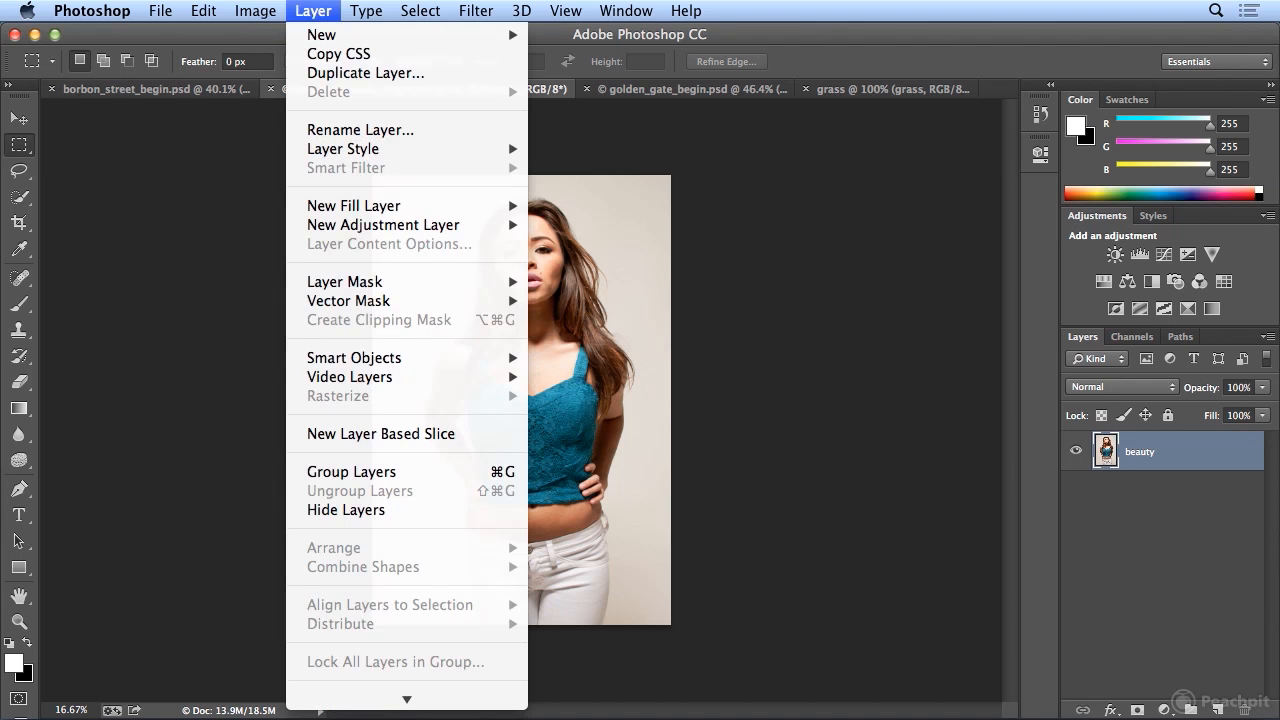
mouse_move(310, 35)
left_click(595, 40)
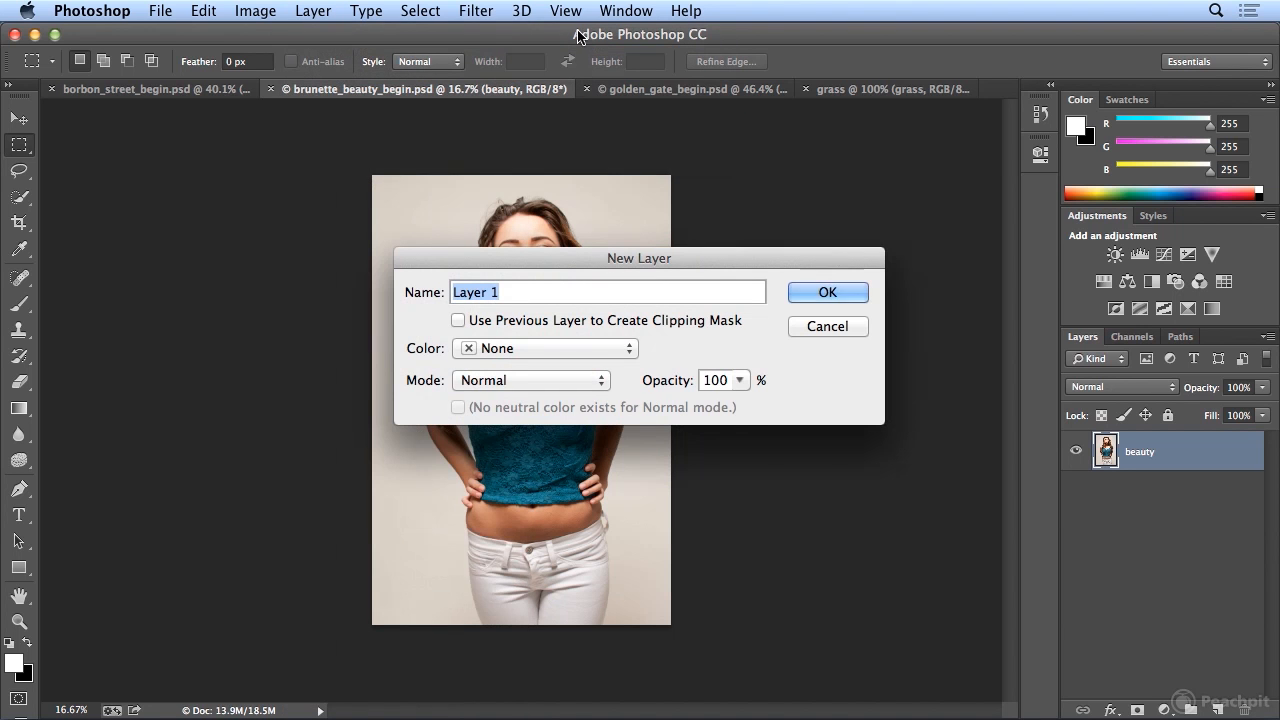
type("ba")
key("BackSpace")
type("g")
key("Return")
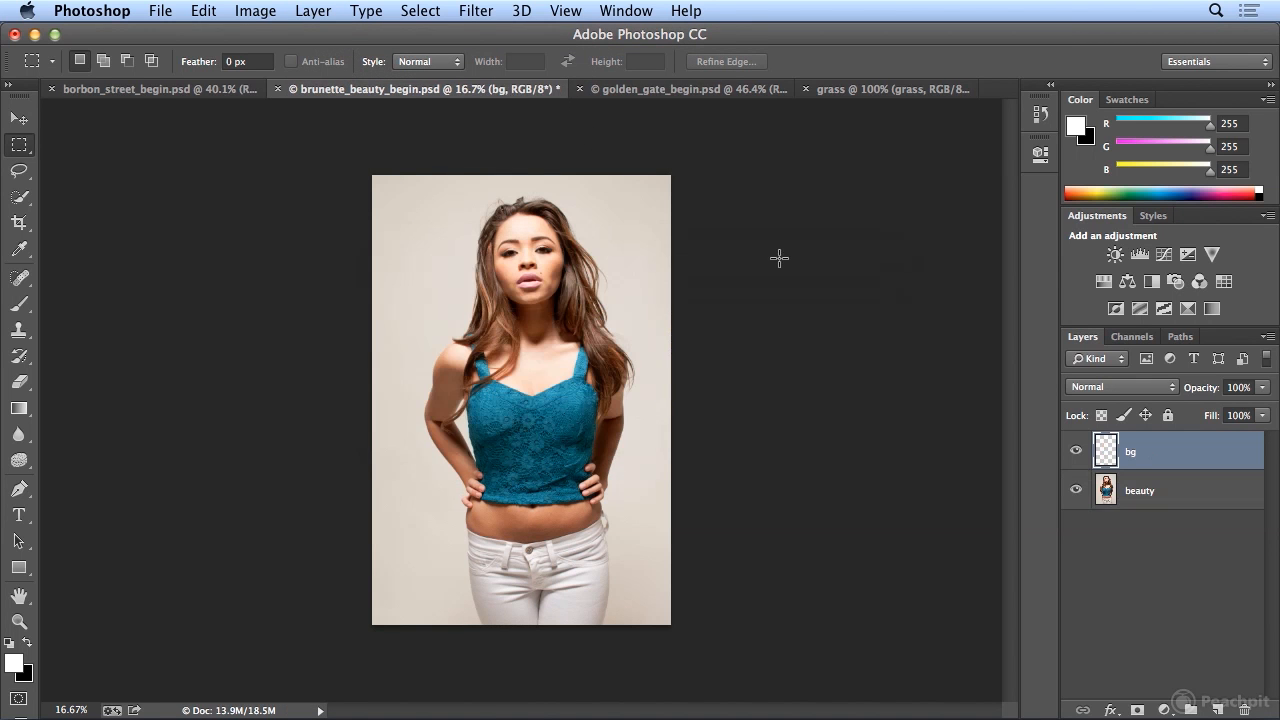
left_click_drag(1169, 463, 1167, 527)
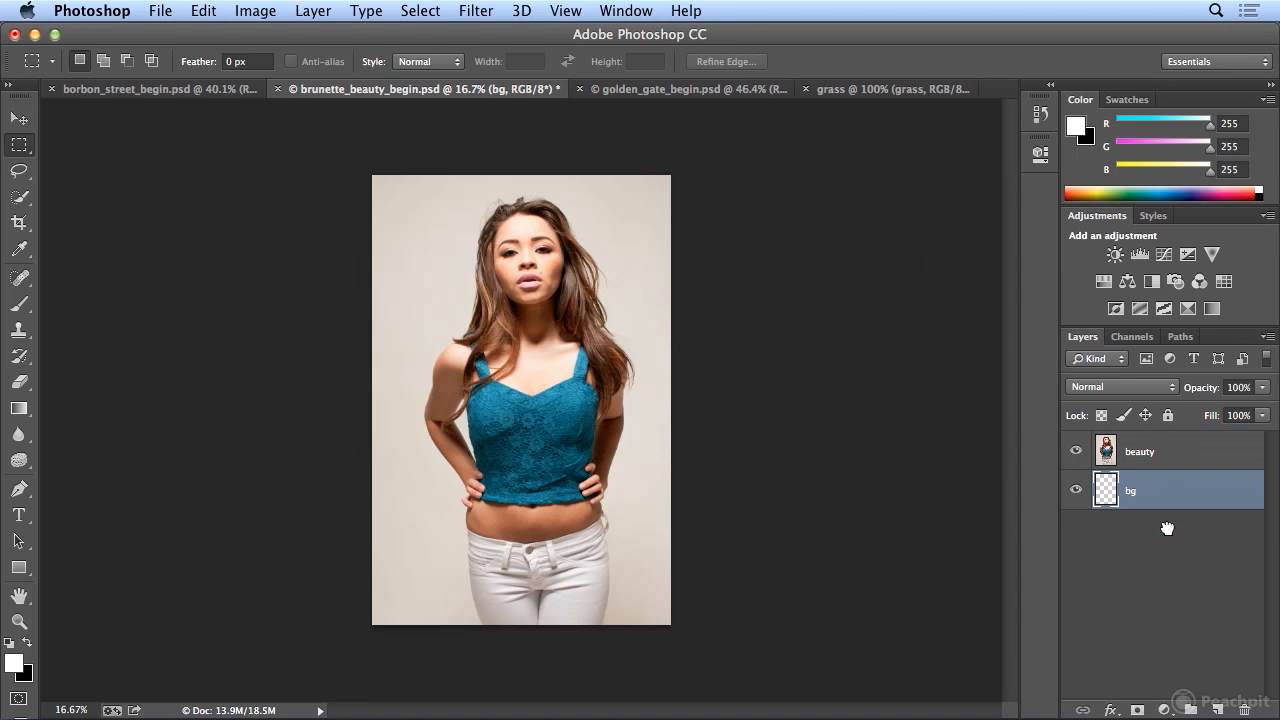
- Load the silhouette channel as a selection and use it to add a layer mask to the beauty layer
left_click(1137, 454)
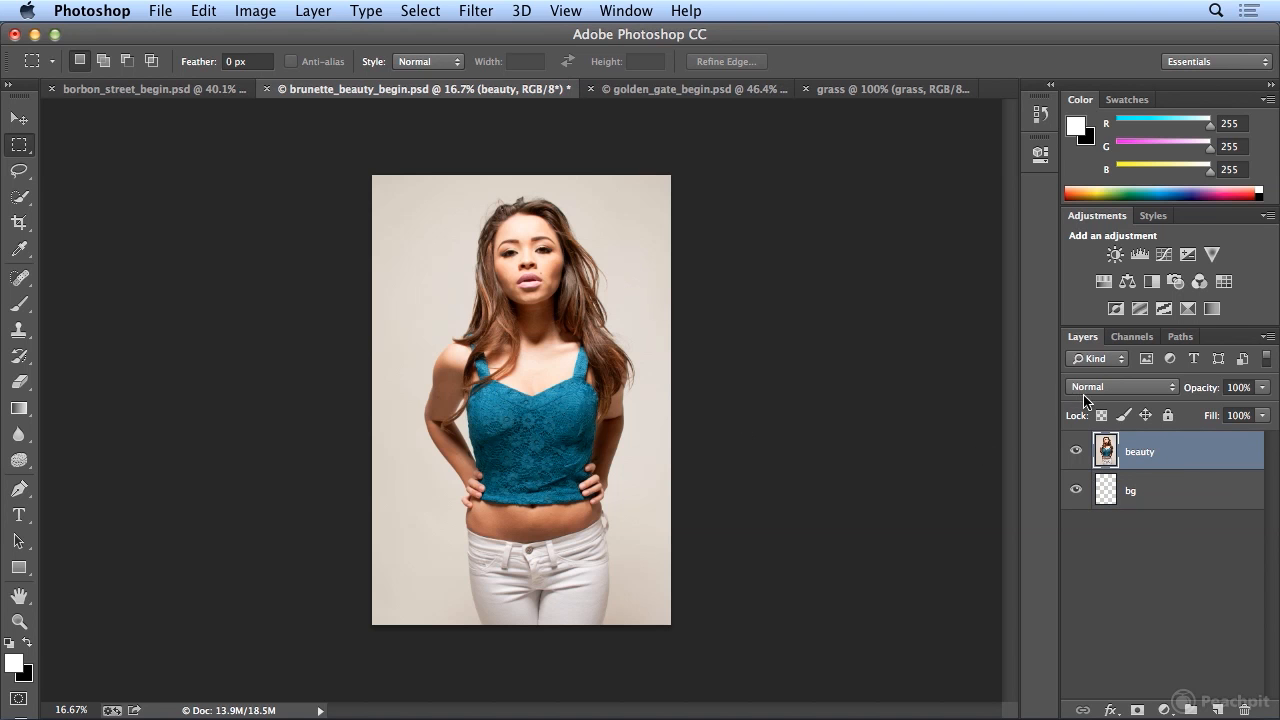
left_click(421, 10)
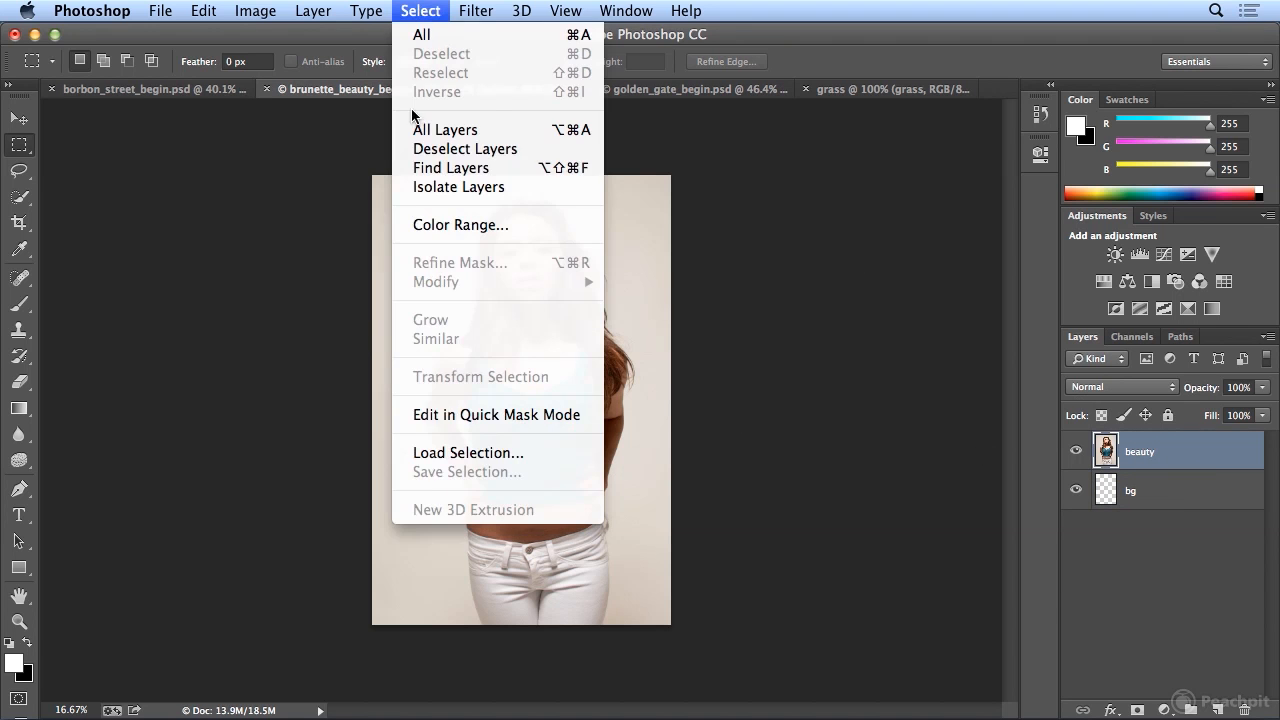
left_click(520, 457)
left_click(554, 301)
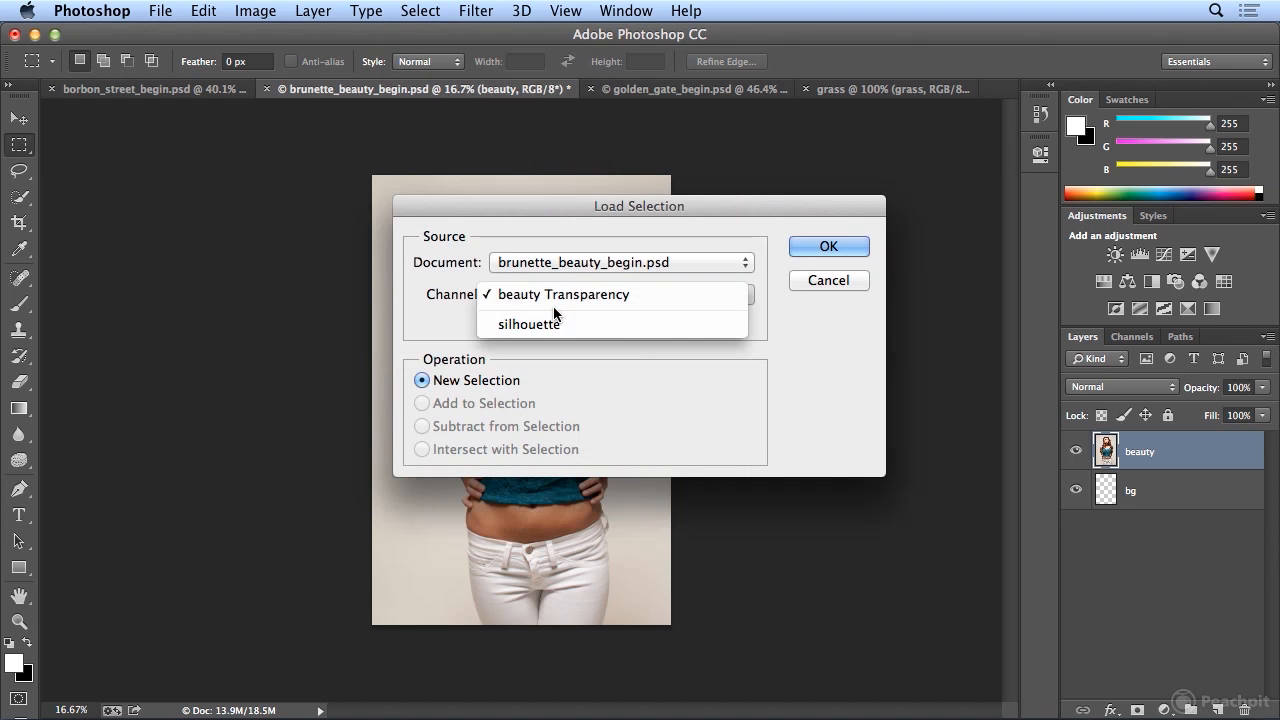
left_click(553, 326)
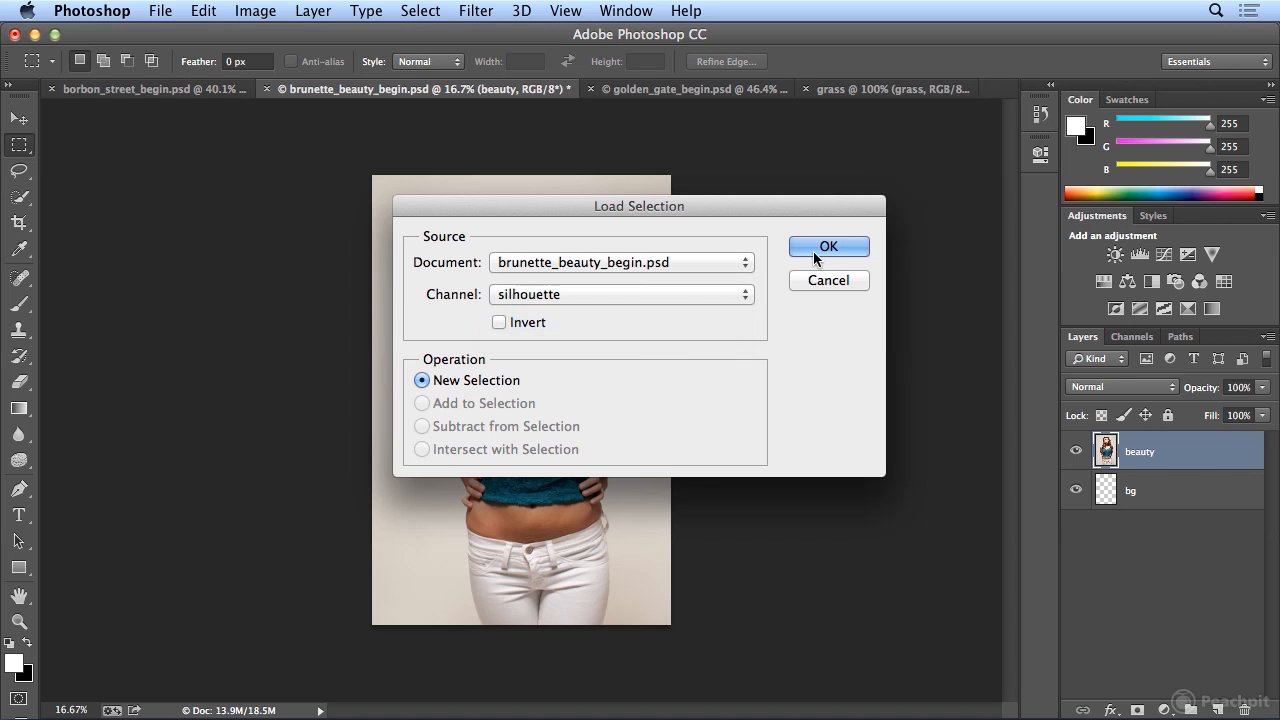
left_click(813, 251)
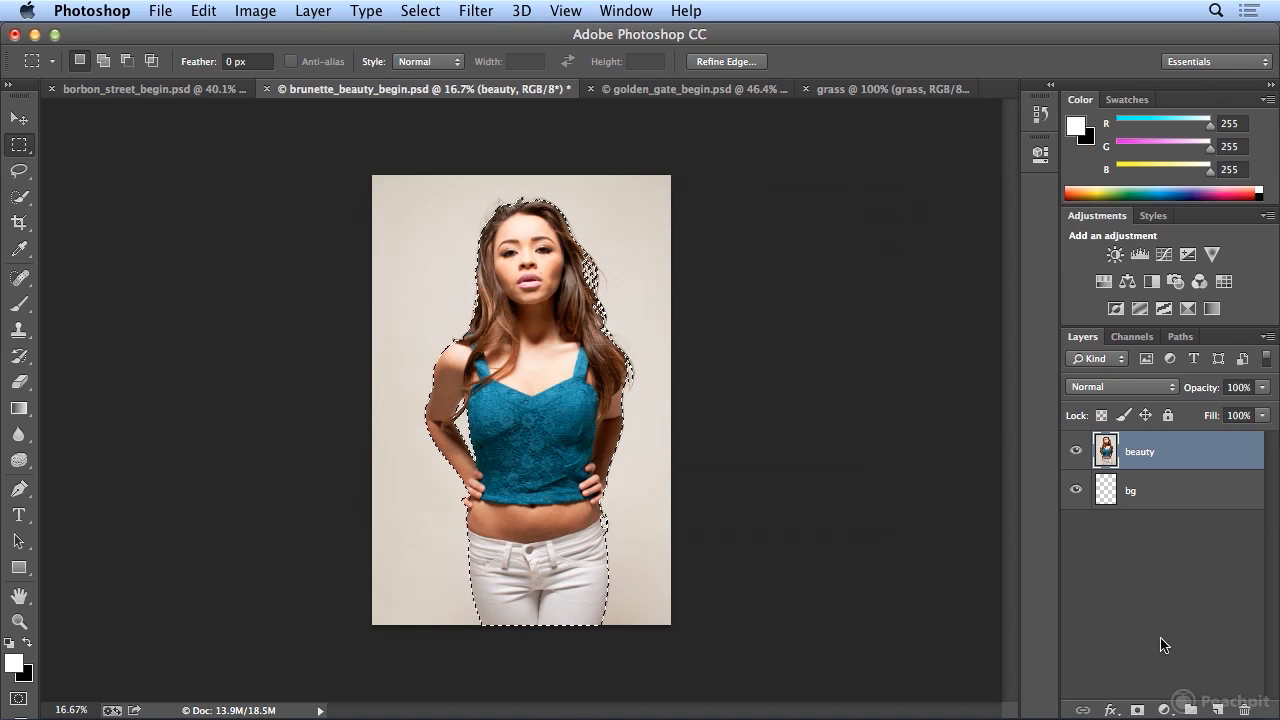
left_click(1137, 710)
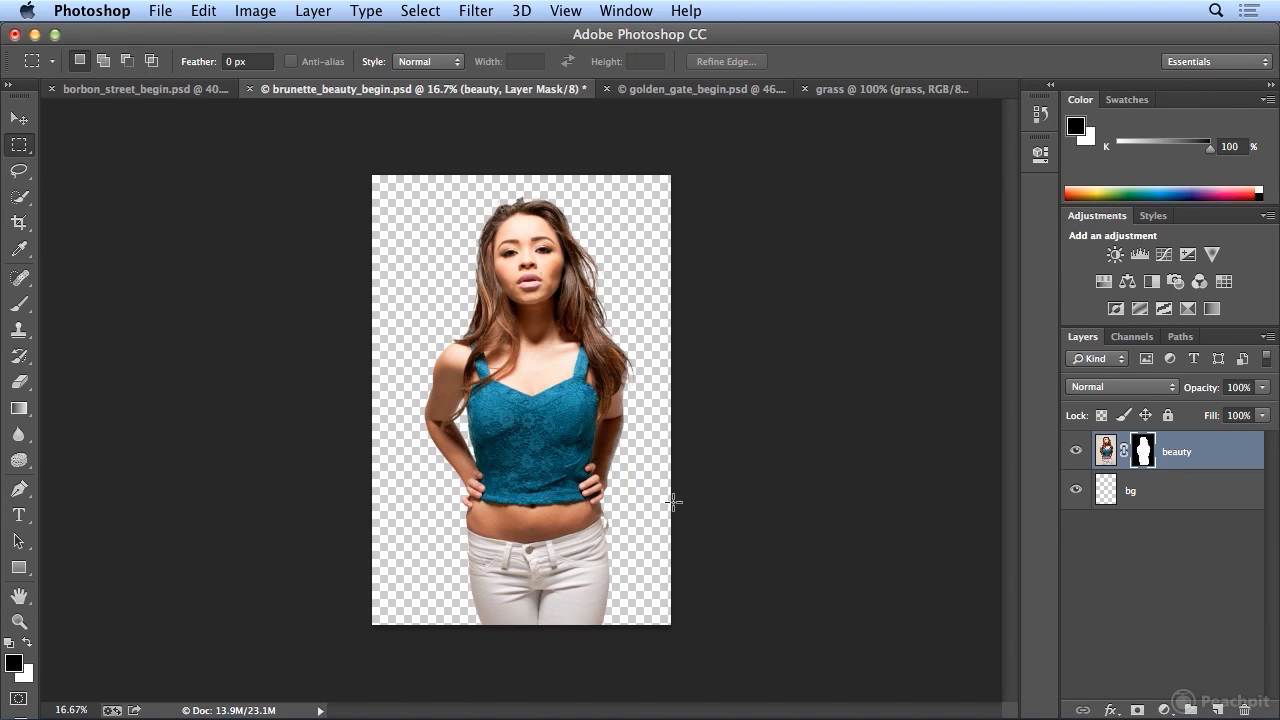
- Fill the bg layer with the custom grass pattern in Normal mode at 100% opacity
left_click(1148, 506)
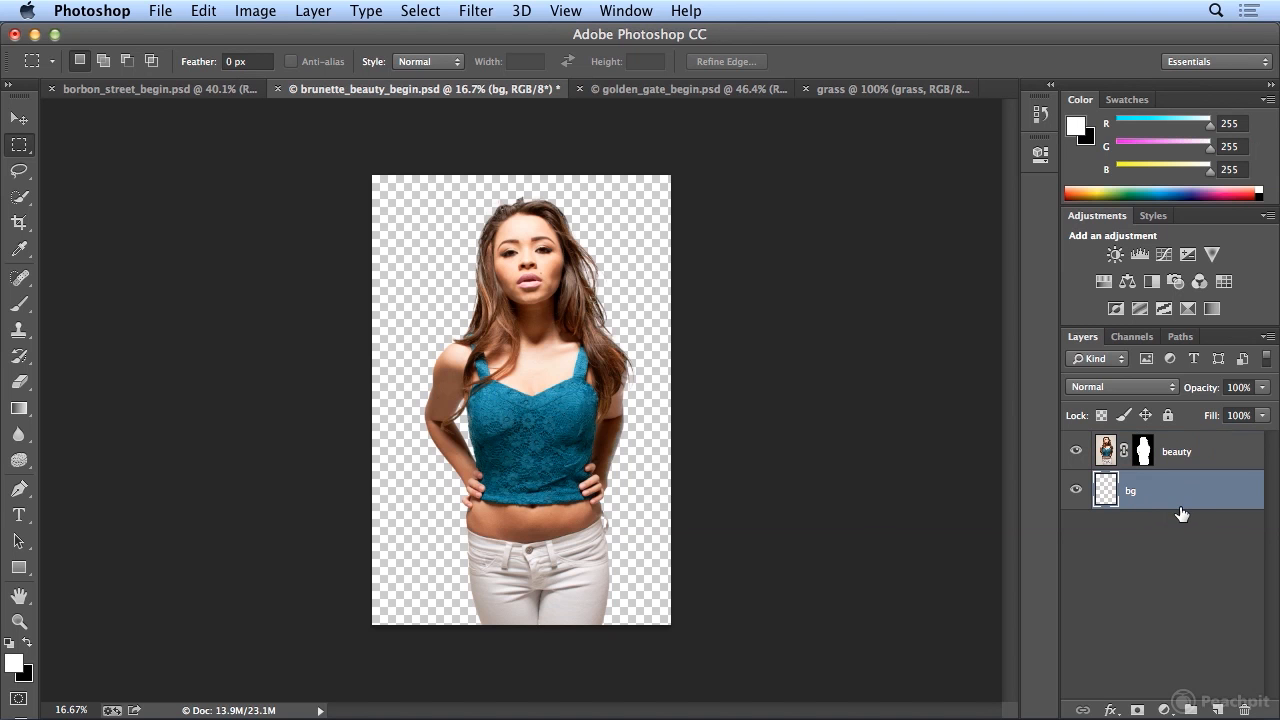
left_click(204, 10)
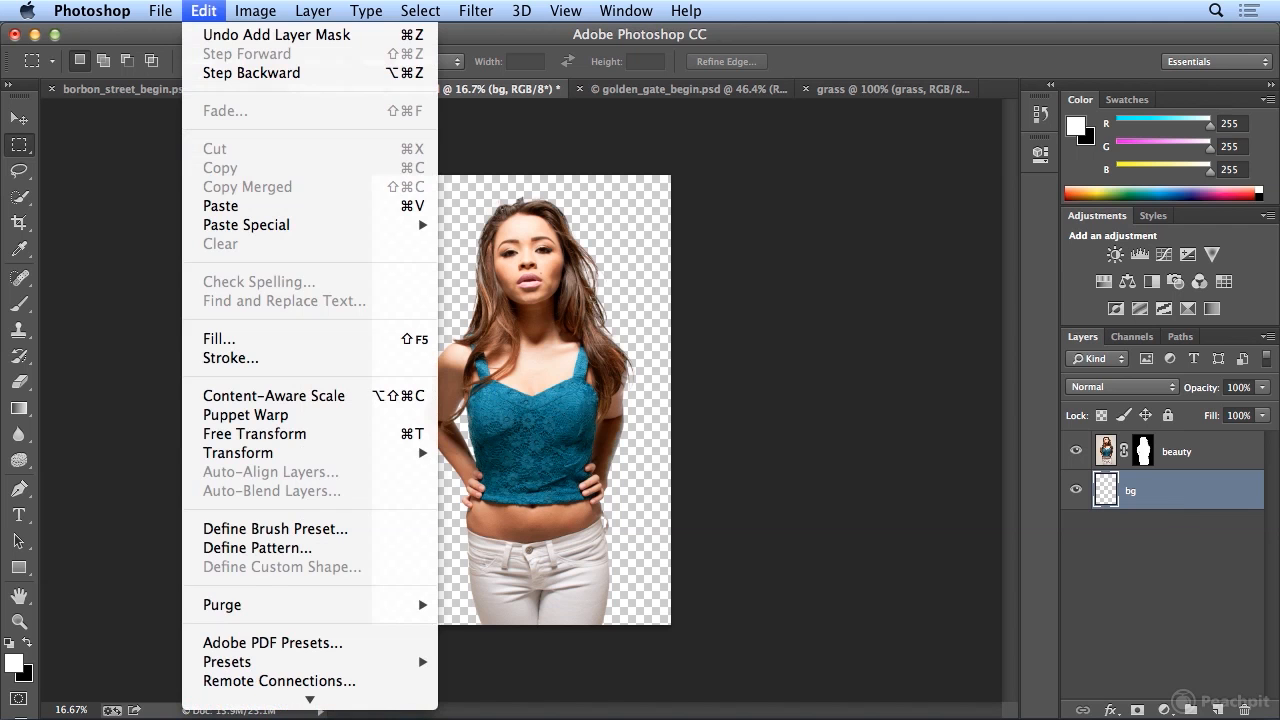
left_click(286, 338)
left_click(595, 271)
left_click(628, 356)
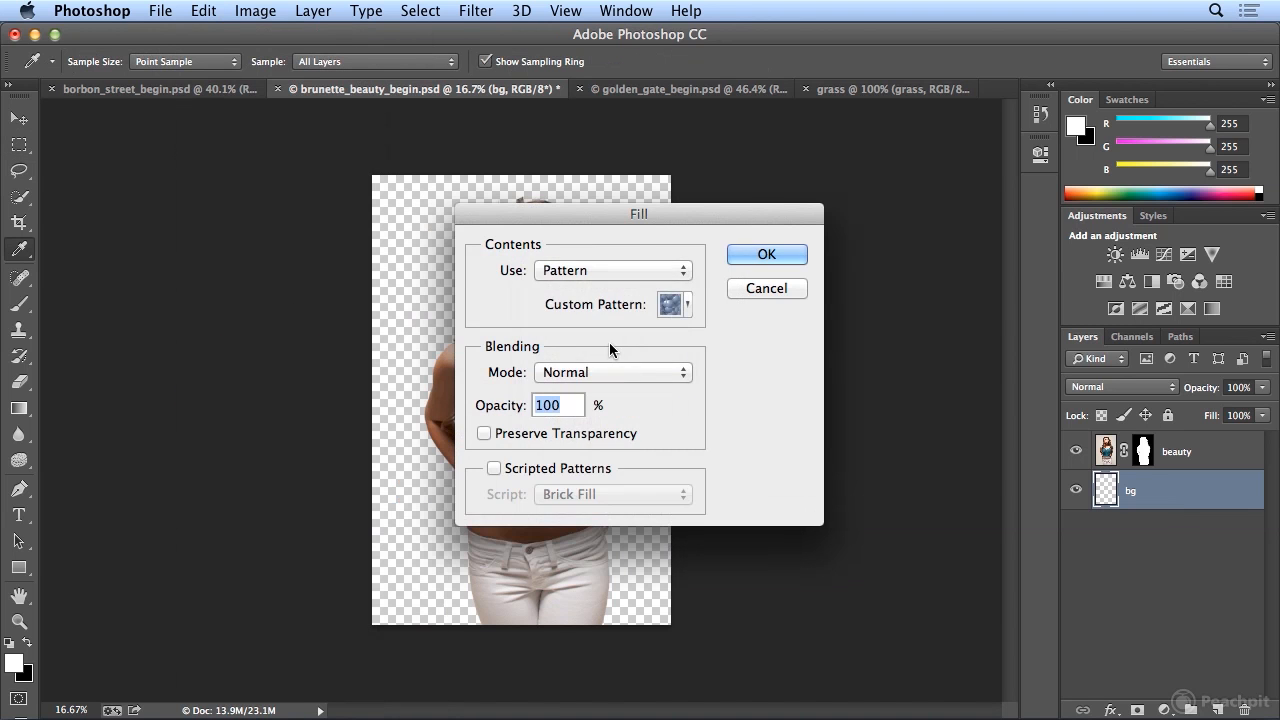
left_click(688, 311)
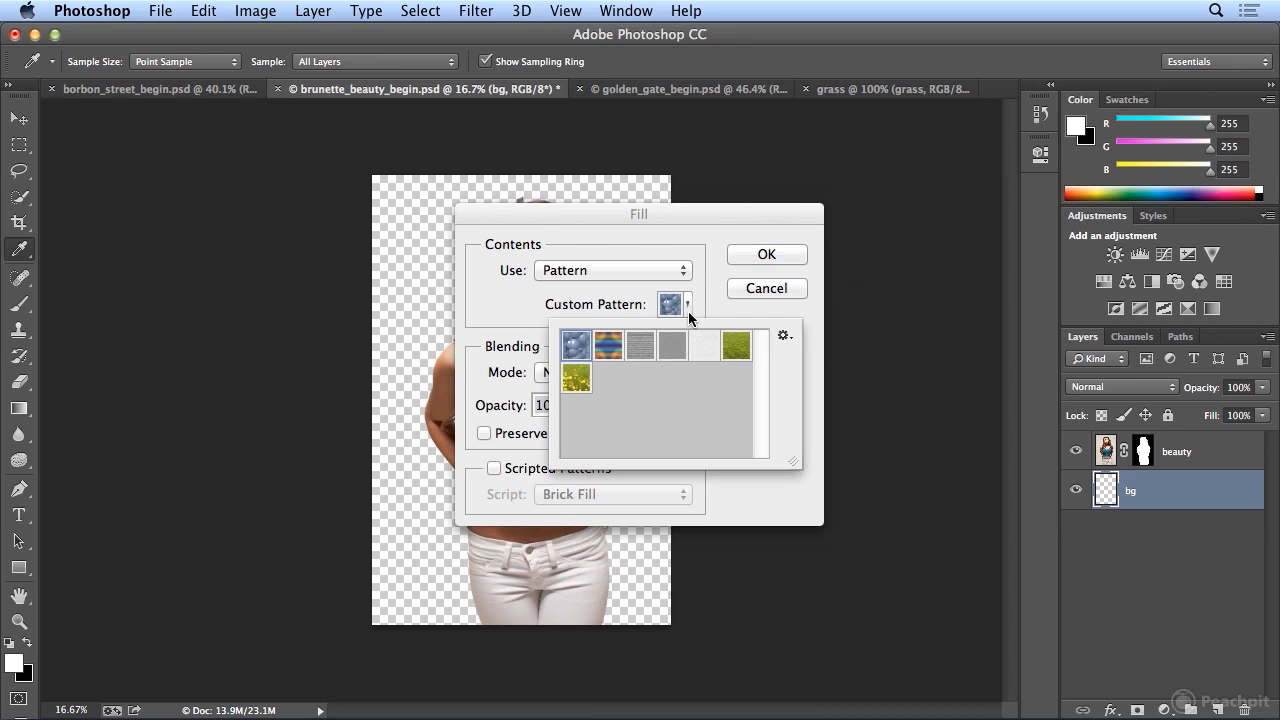
left_click(736, 347)
left_click(811, 352)
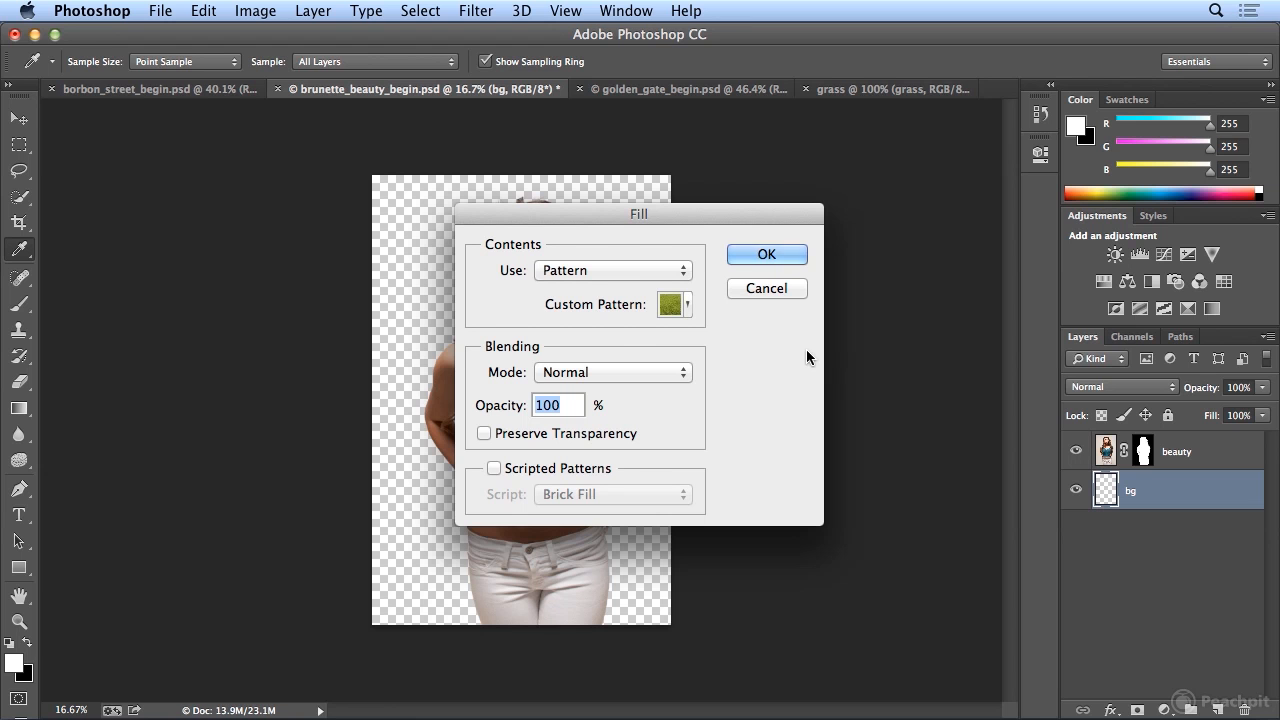
left_click(767, 254)
key("m")
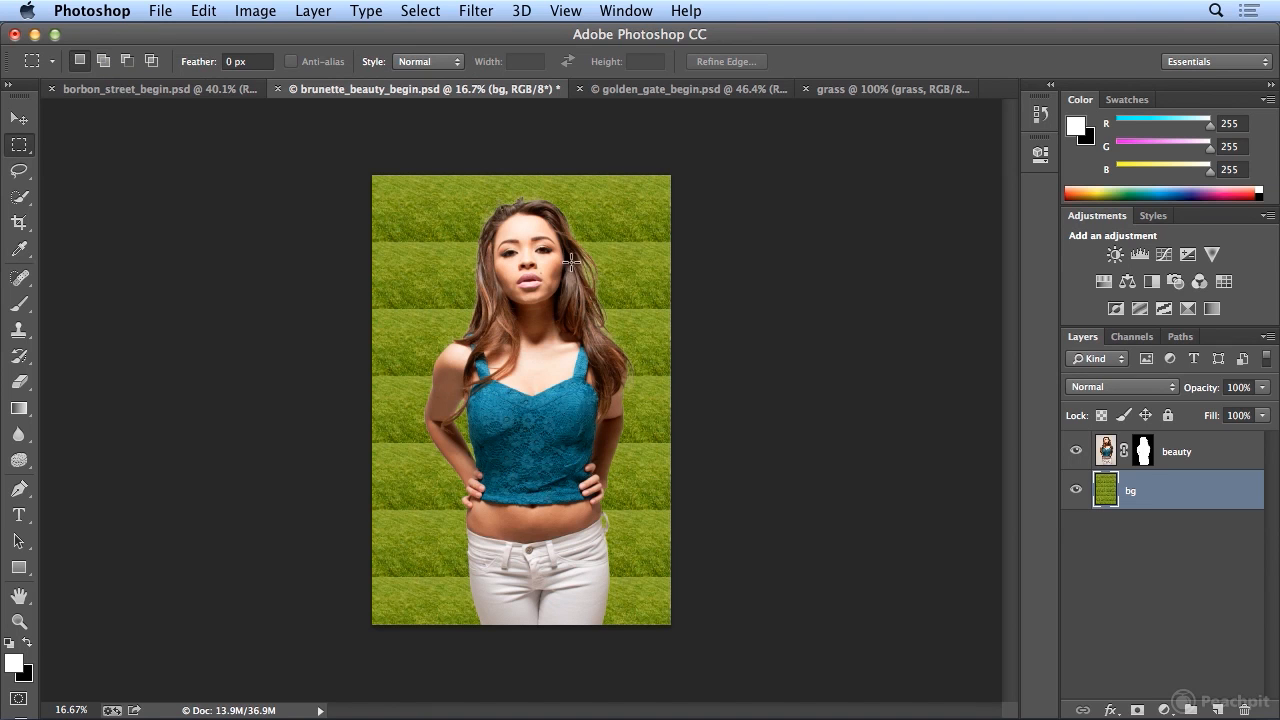
- Refill the bg layer with the custom lights grass pattern
left_click(204, 12)
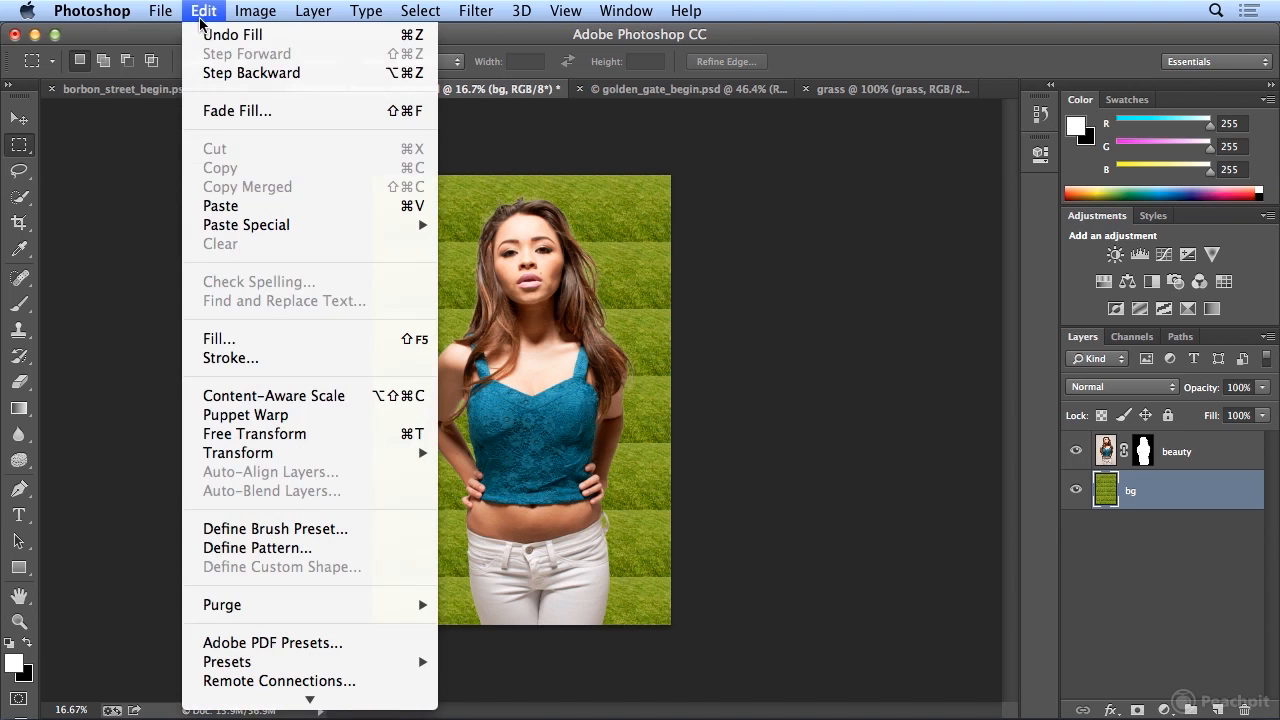
left_click(285, 338)
left_click(686, 305)
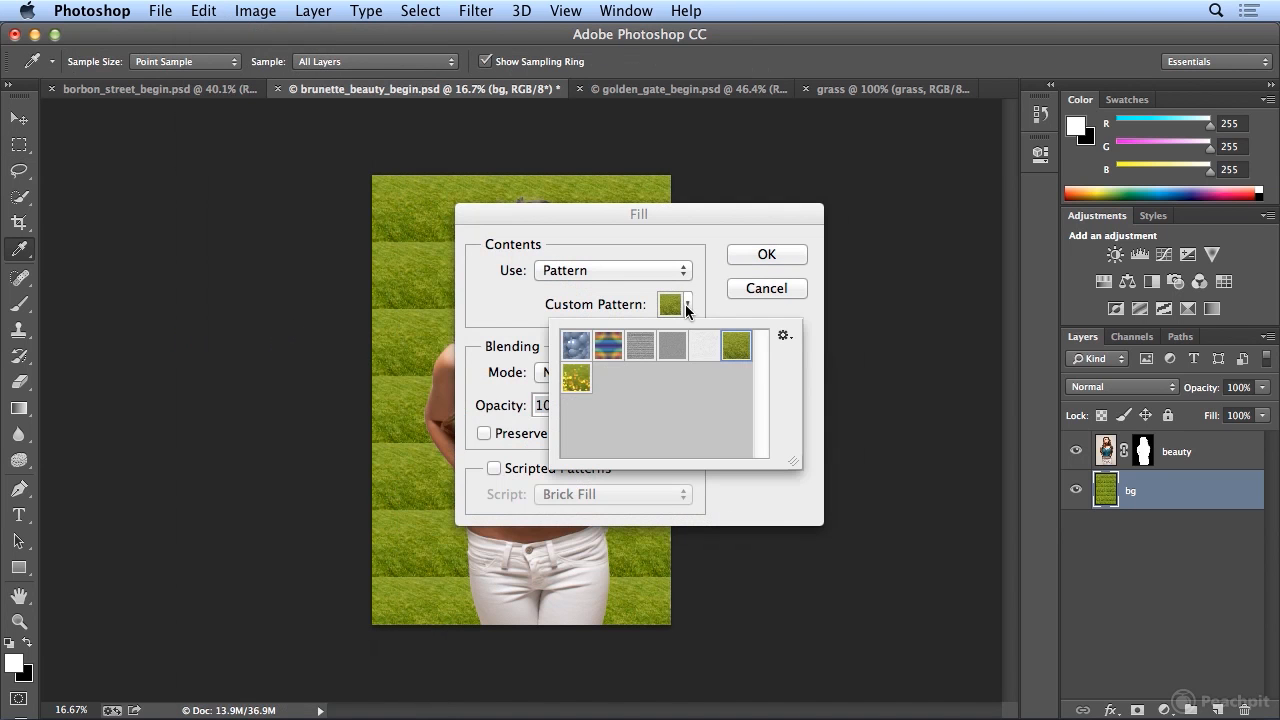
left_click(575, 380)
left_click(756, 257)
left_click(757, 257)
key("m")
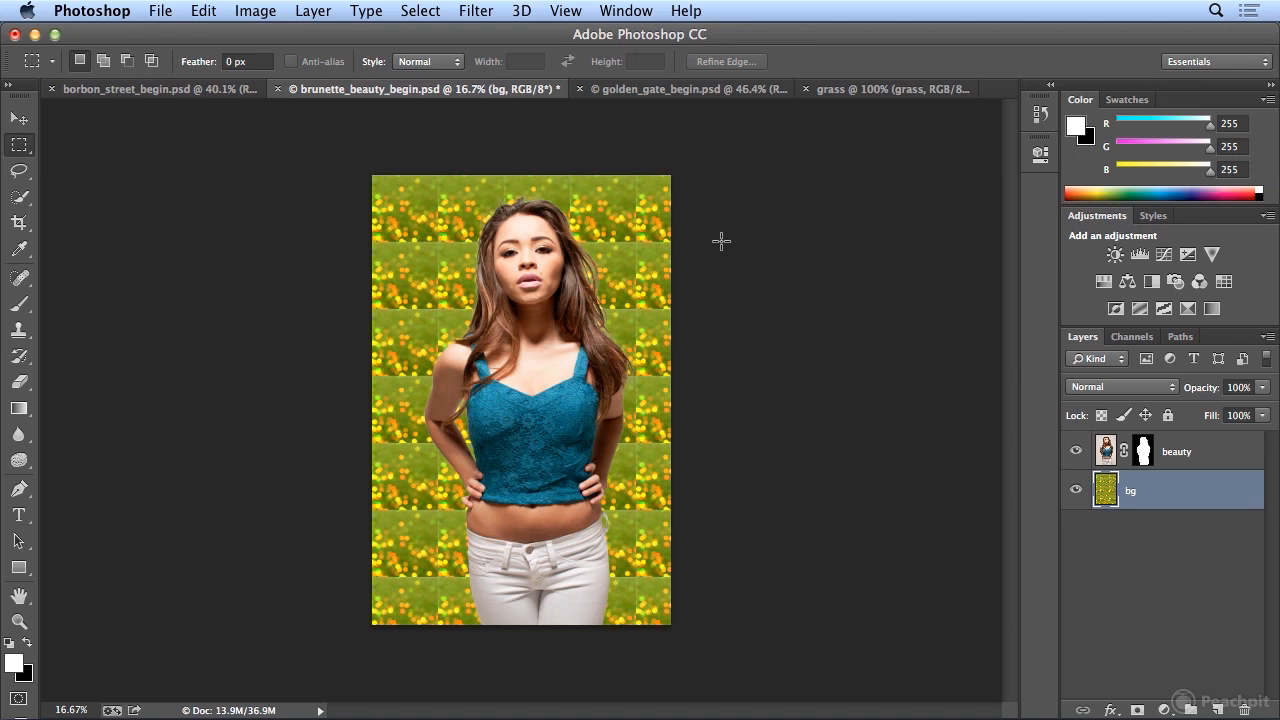
- Refill the bg layer with the lights grass pattern using the Brick Fill scripted pattern
left_click(205, 10)
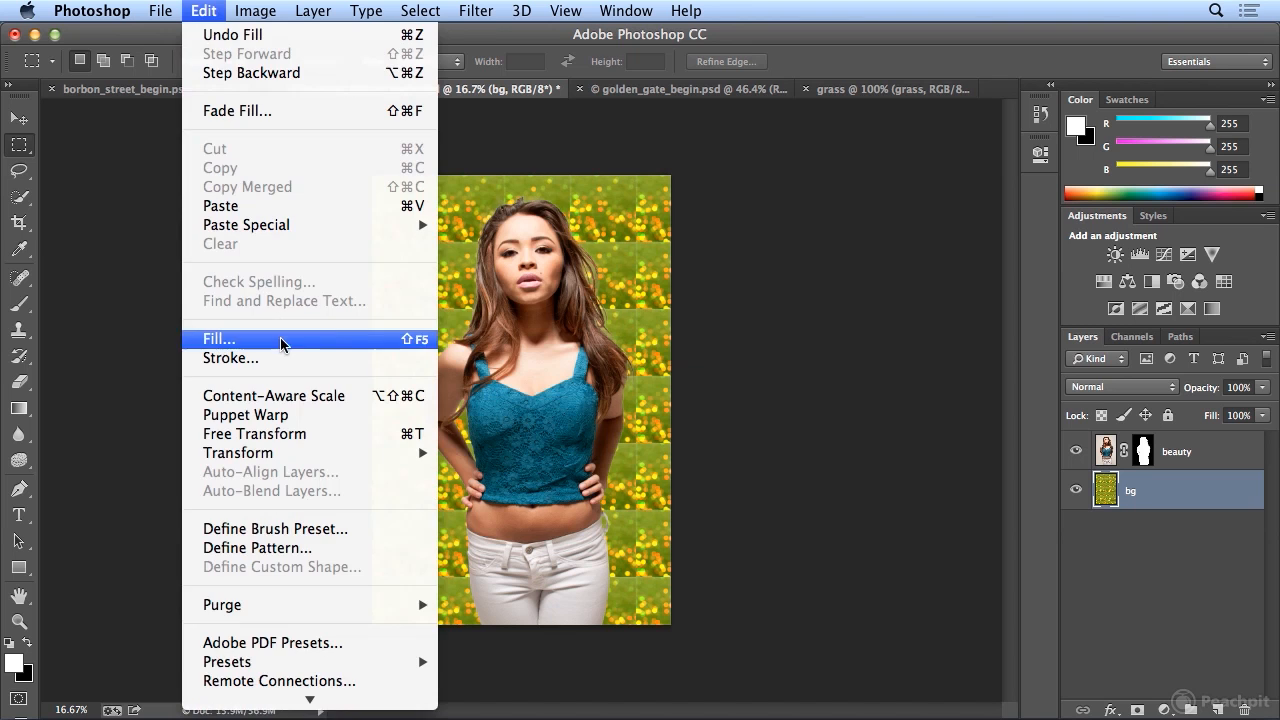
left_click(275, 341)
left_click(521, 472)
left_click(599, 492)
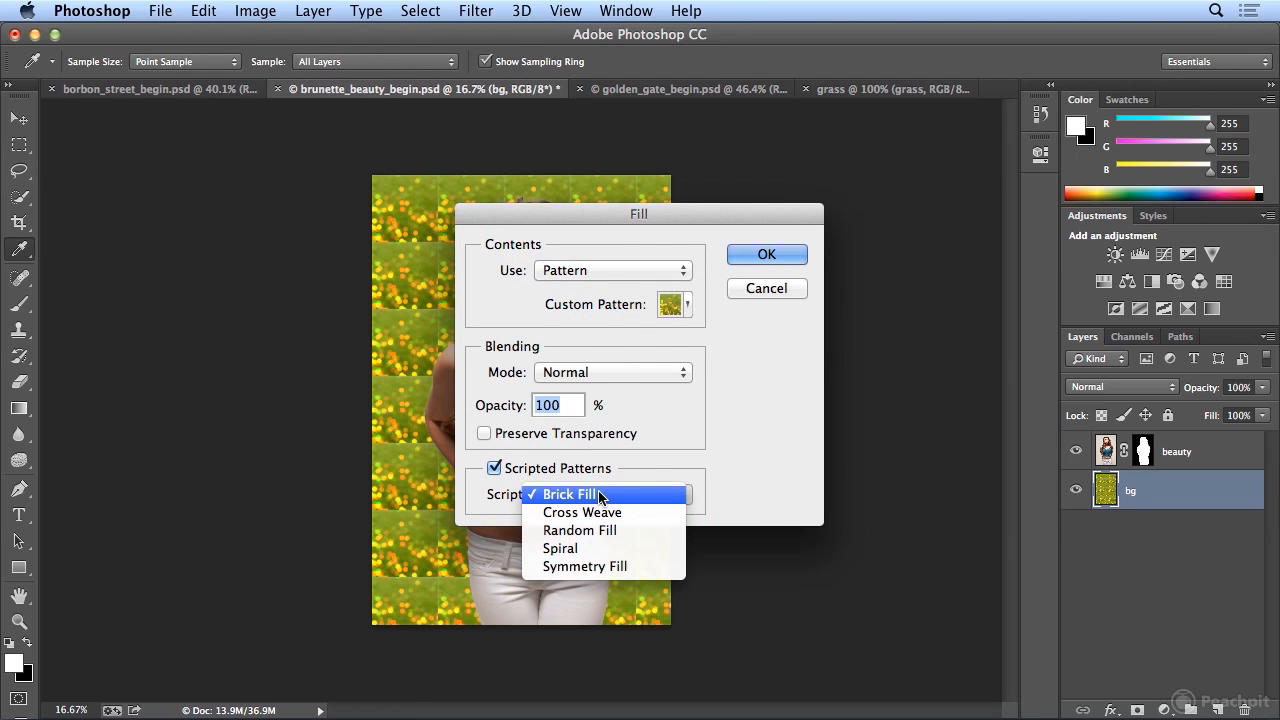
left_click(721, 489)
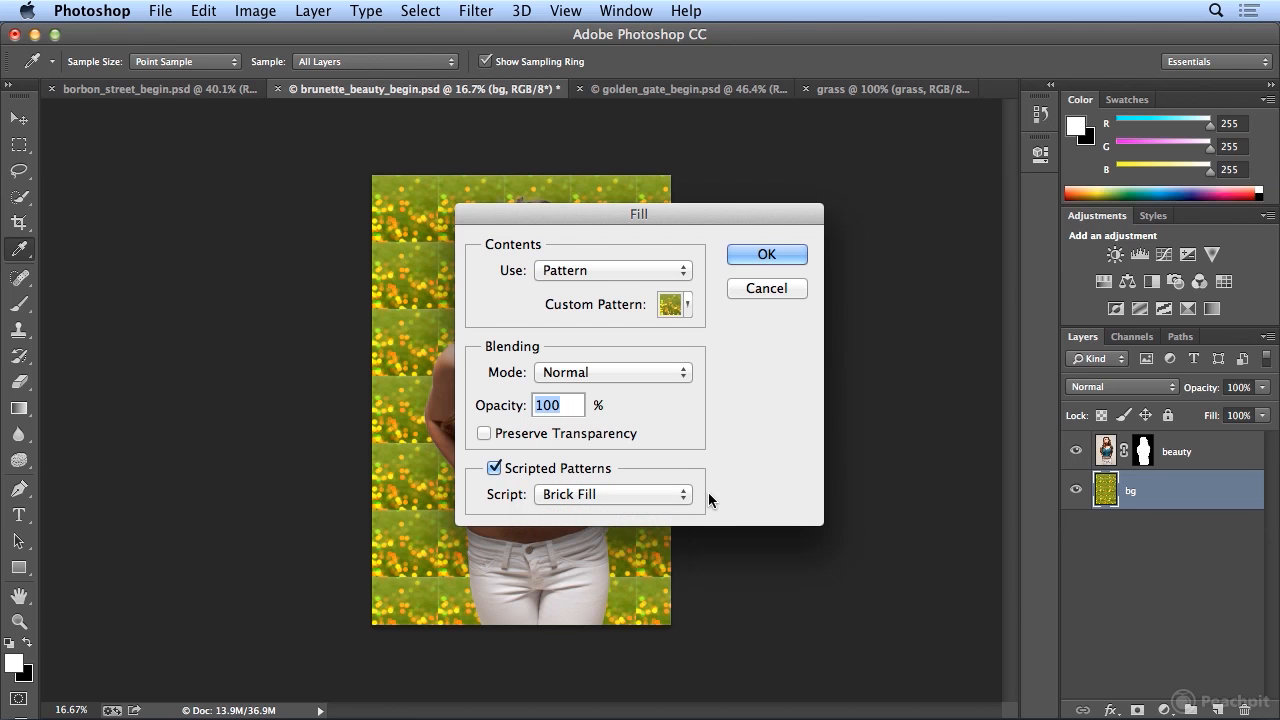
left_click(790, 256)
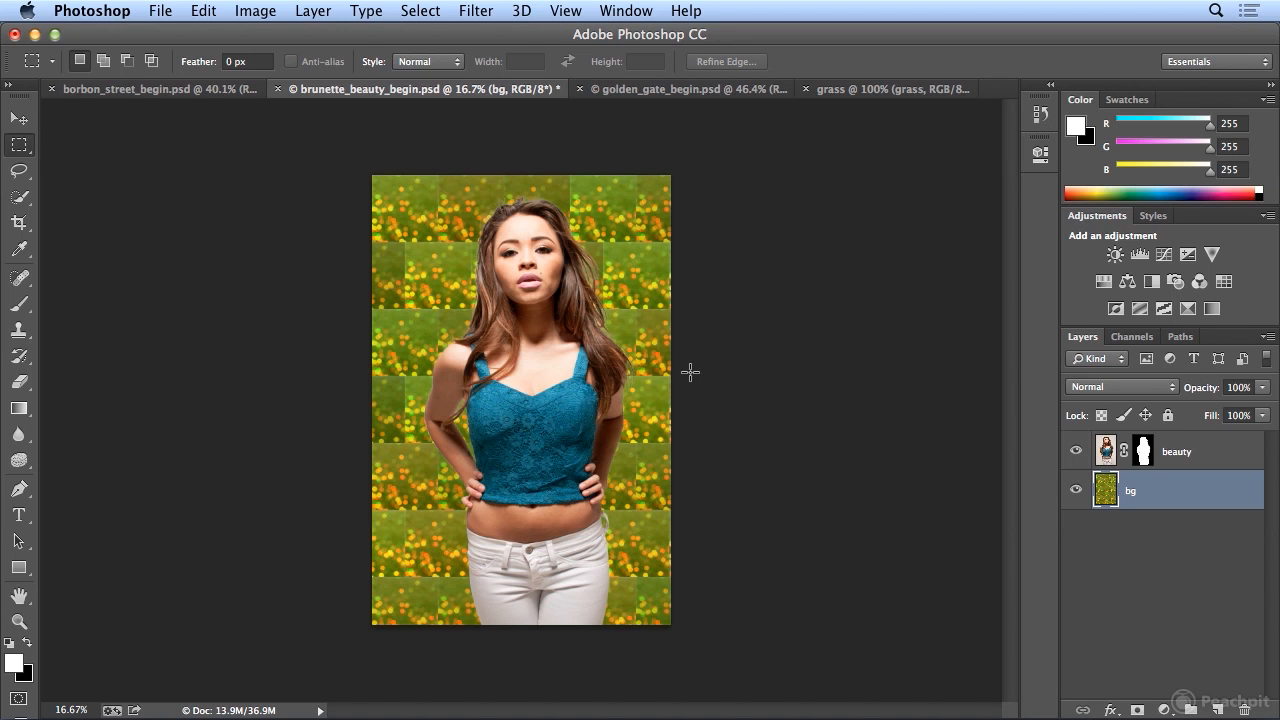
- Add a solid color fill layer named white in #ffffff above bg, and lower its opacity to 45%
left_click(313, 10)
mouse_move(318, 41)
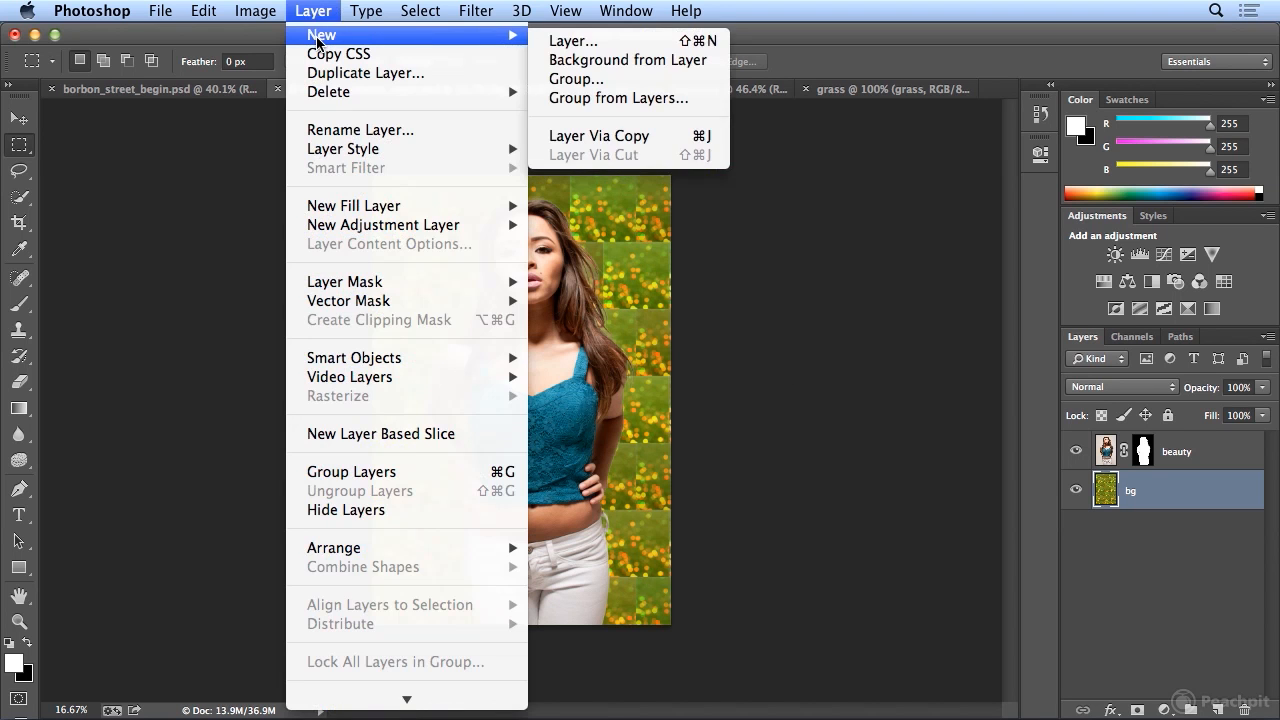
mouse_move(422, 213)
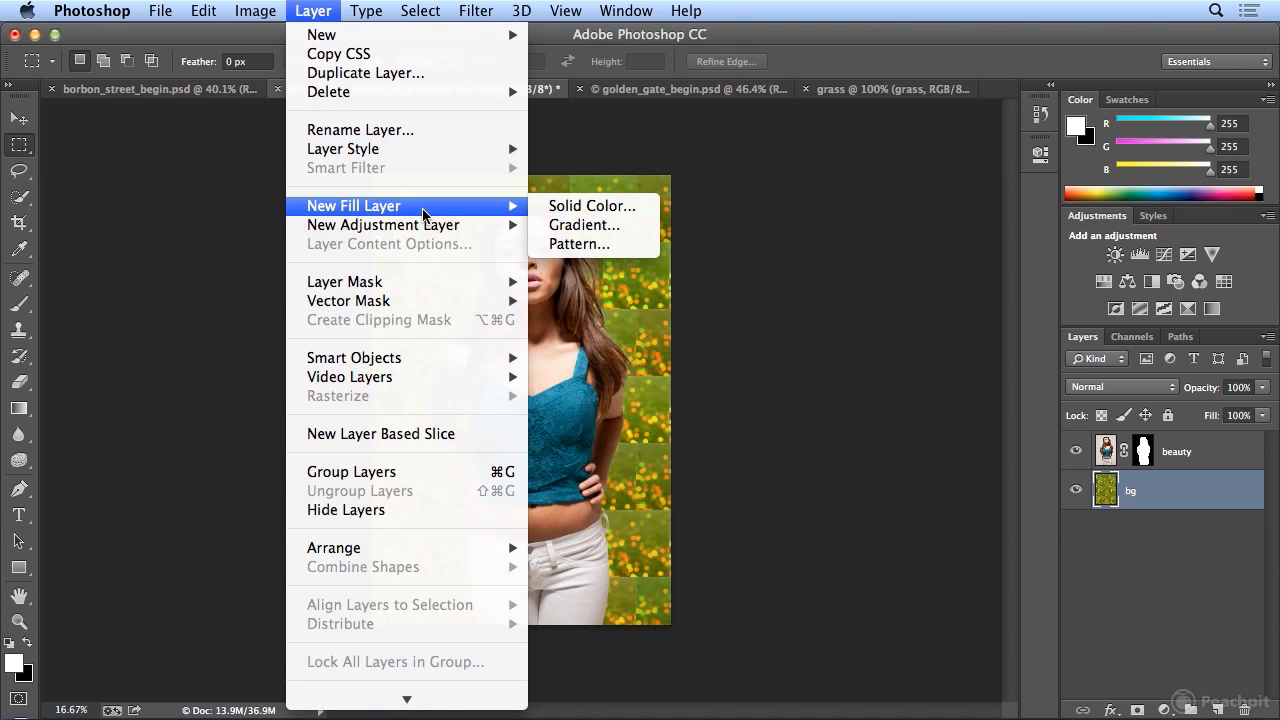
left_click(588, 206)
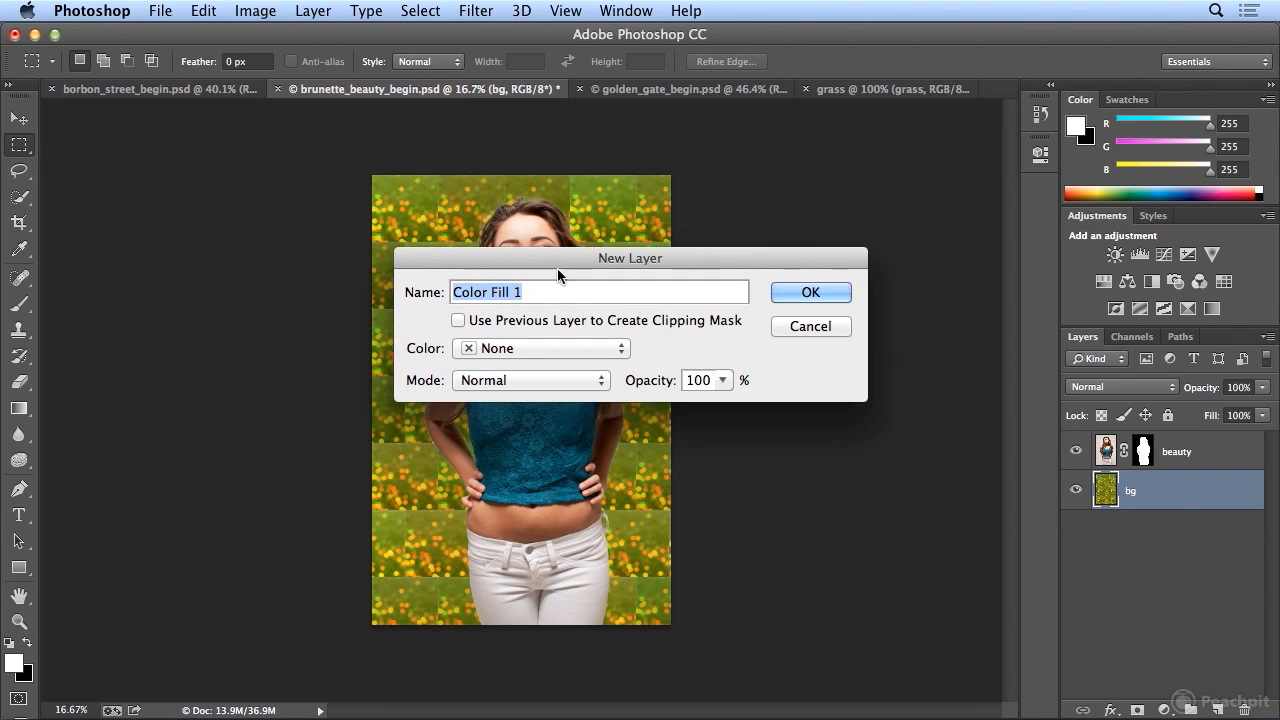
type("white")
key("Return")
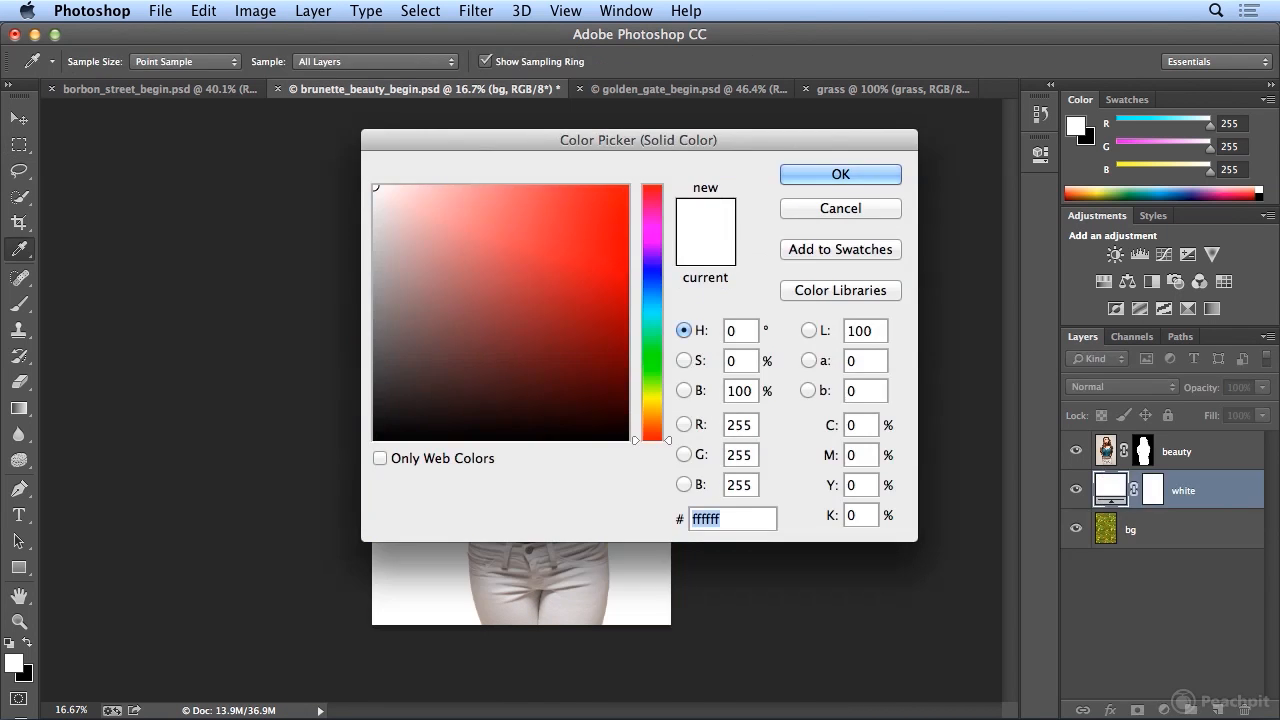
left_click(815, 175)
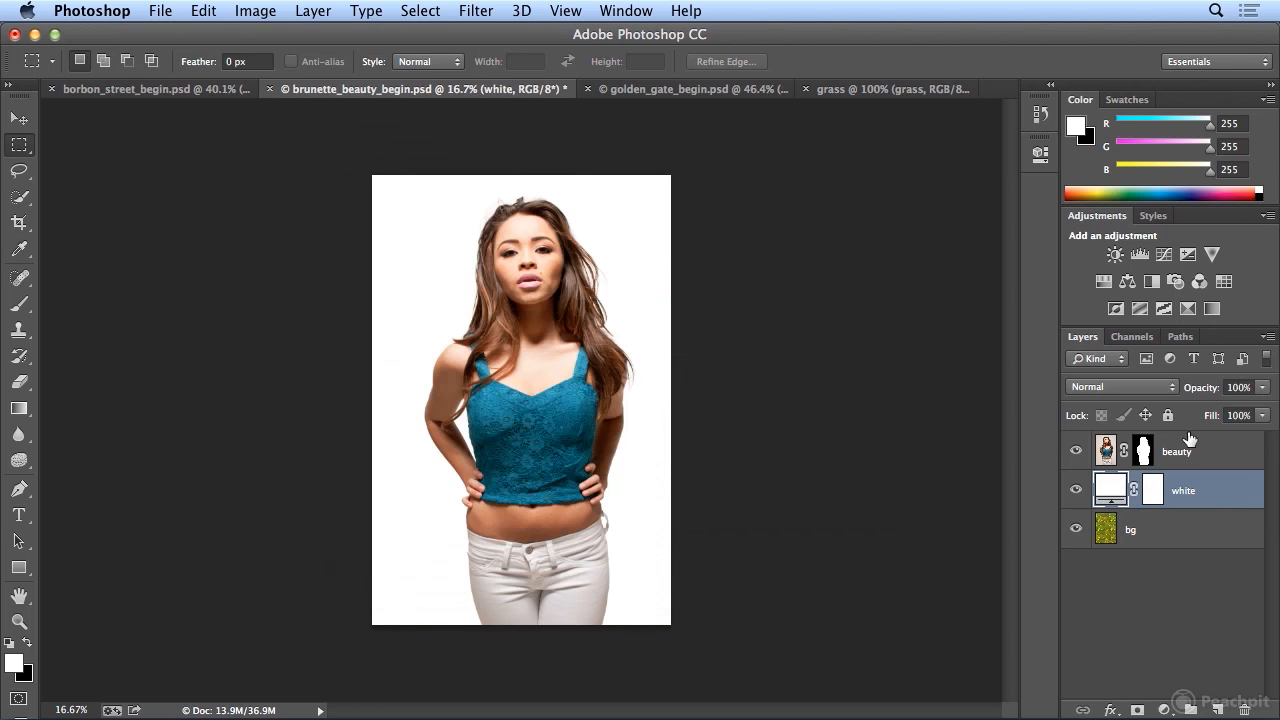
left_click(1263, 388)
left_click_drag(1249, 416, 1212, 414)
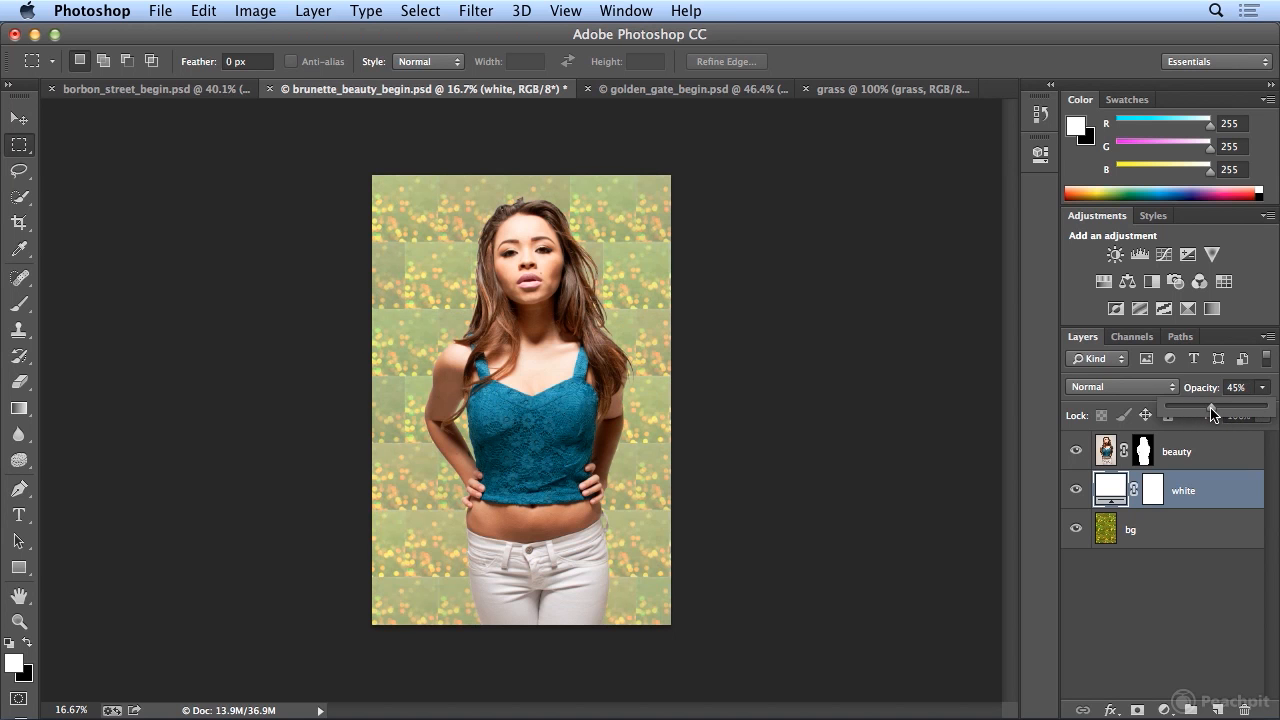
- Refill the bg layer with the lights grass pattern using the Spiral scripted pattern, hiding the white layer during the fill
left_click(1207, 530)
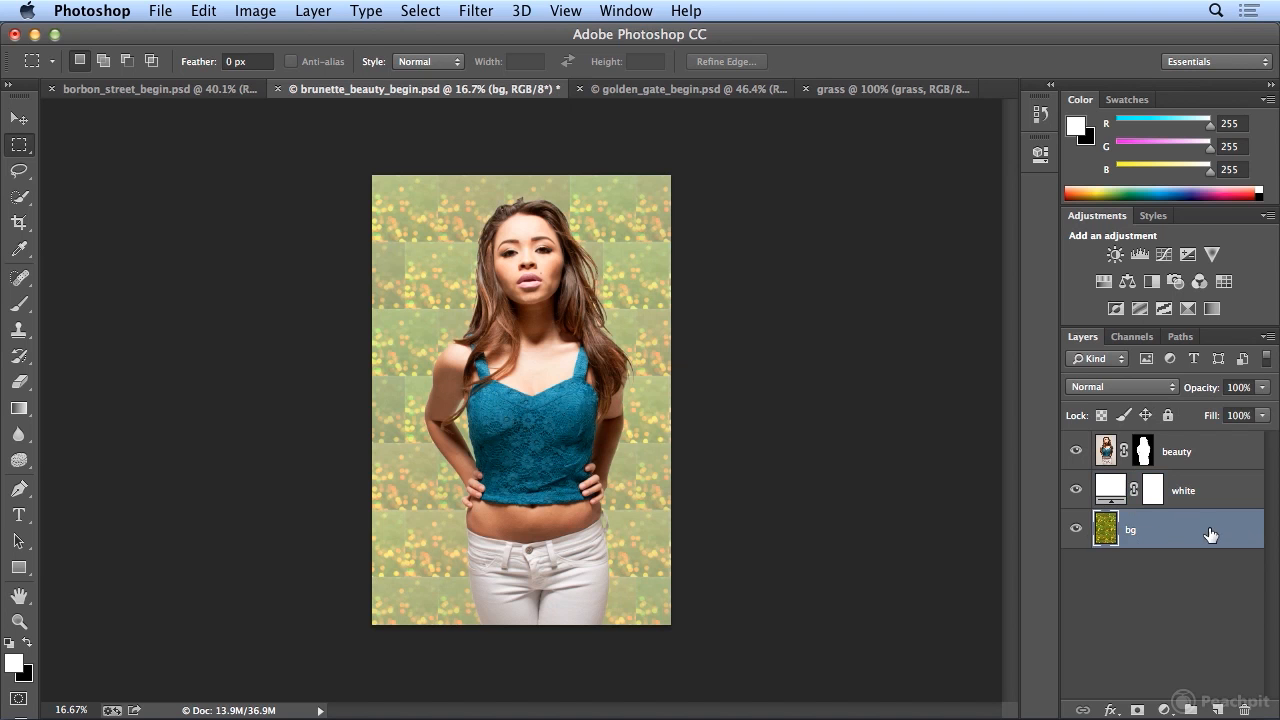
left_click(1075, 488)
left_click(203, 10)
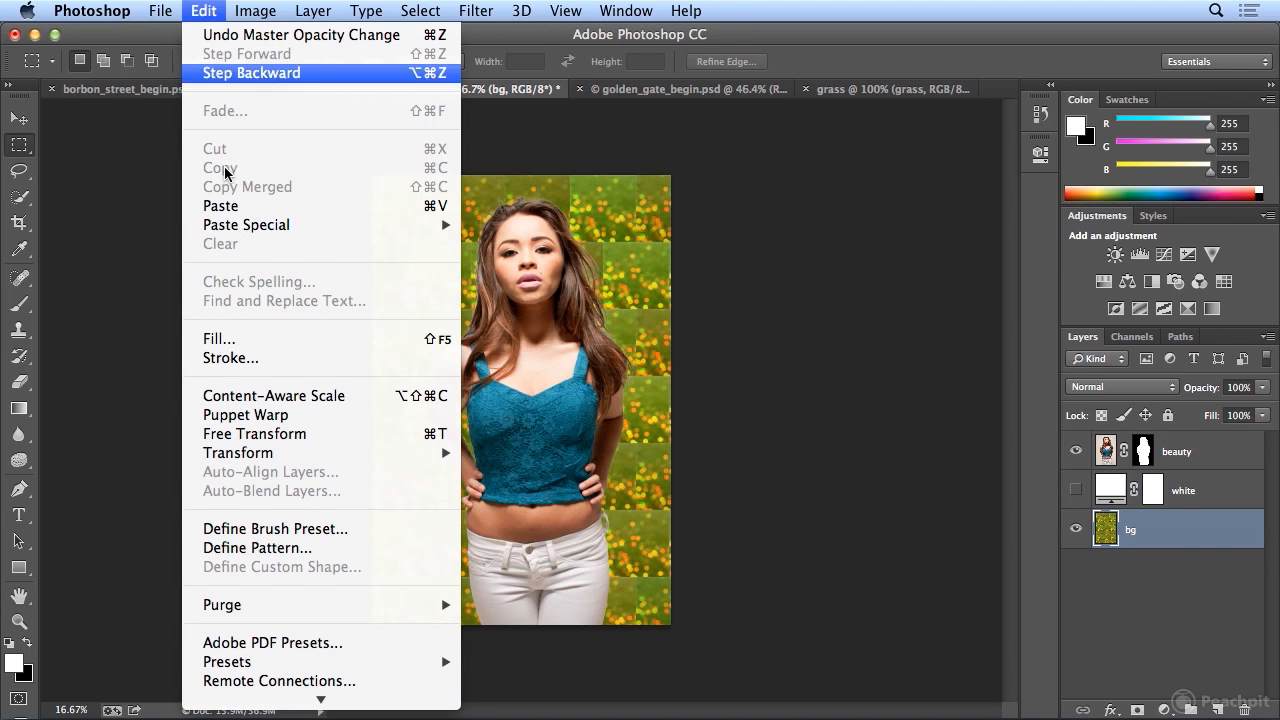
left_click(274, 340)
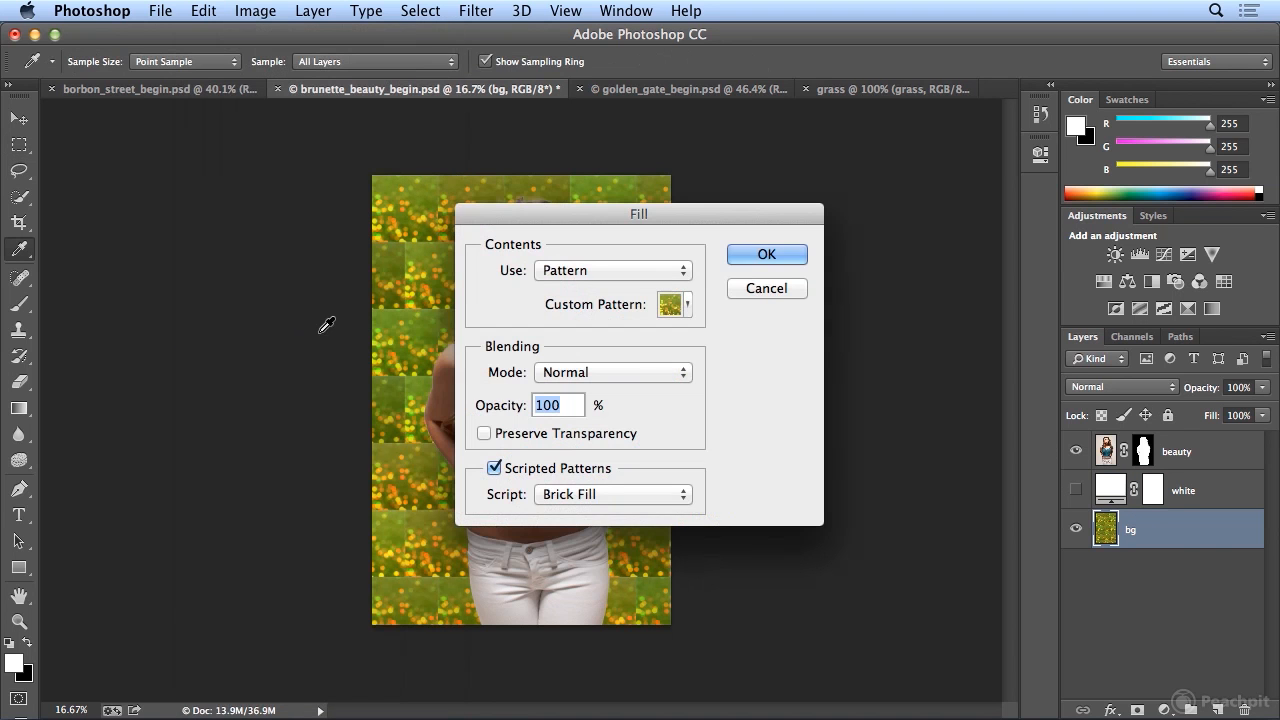
left_click(632, 492)
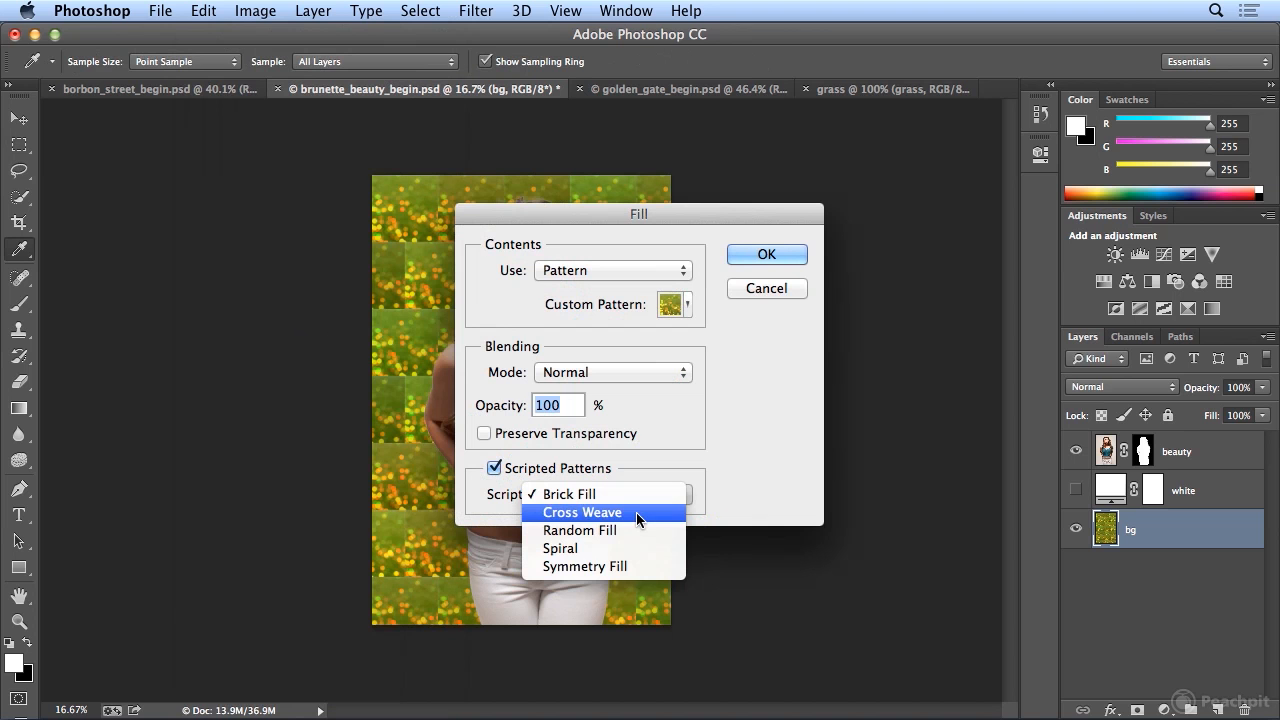
left_click(629, 549)
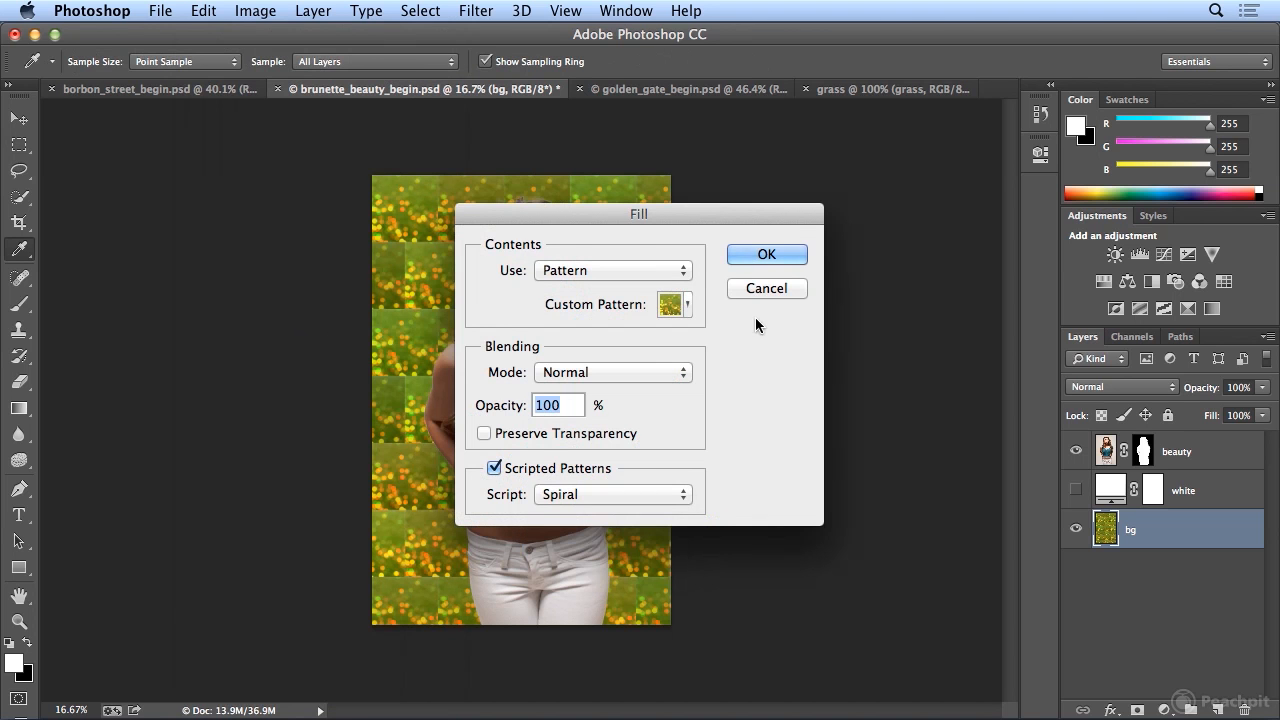
left_click(782, 252)
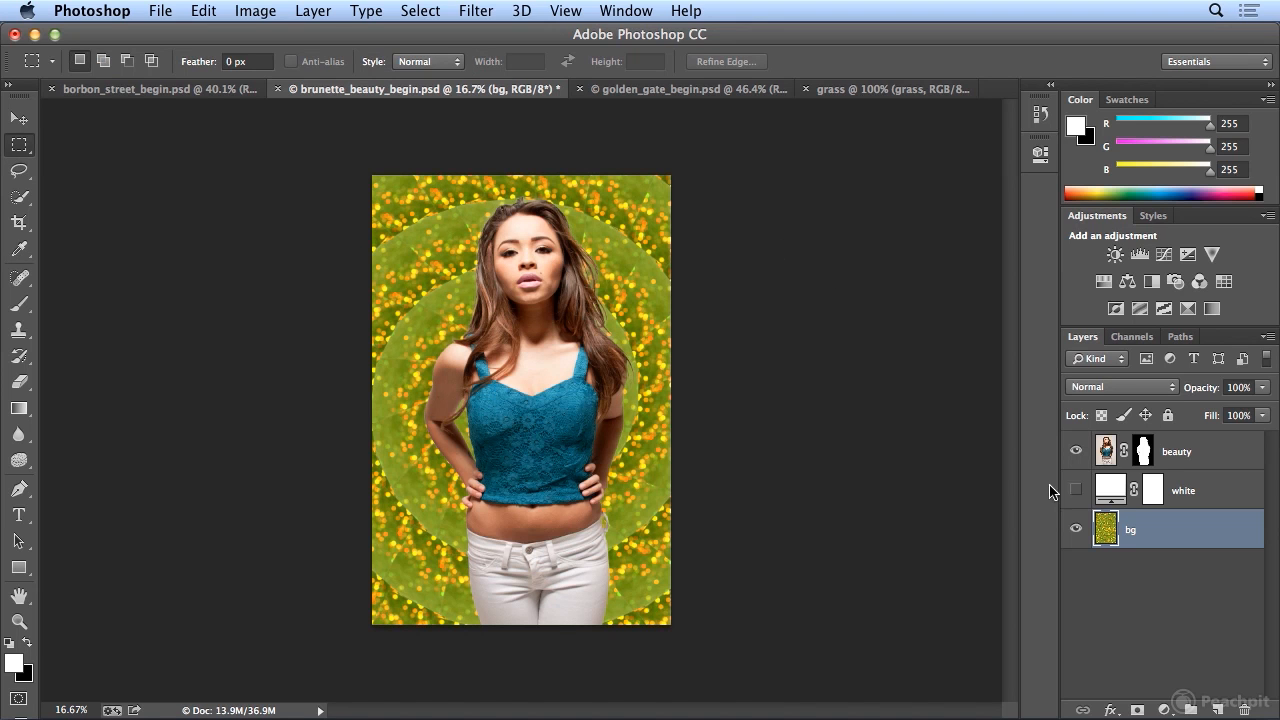
left_click(1076, 490)
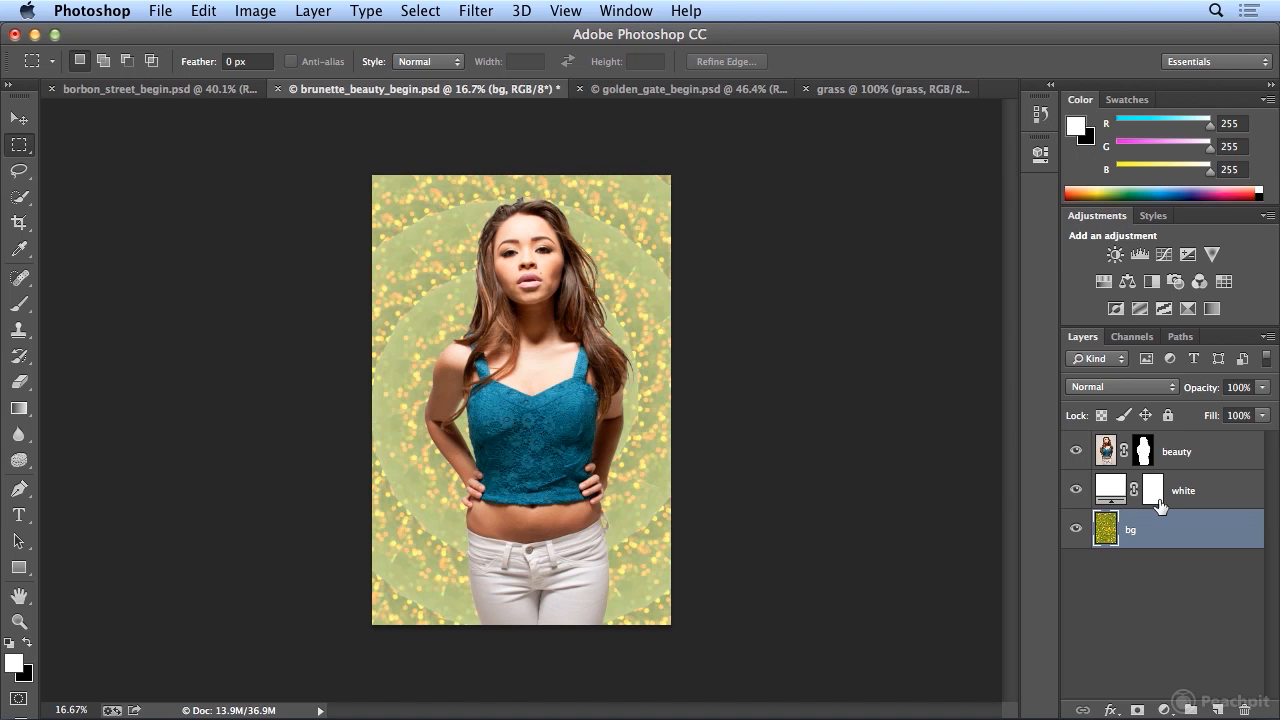
- Try black as the white layer's fill color and restore it to white
double_click(1153, 490)
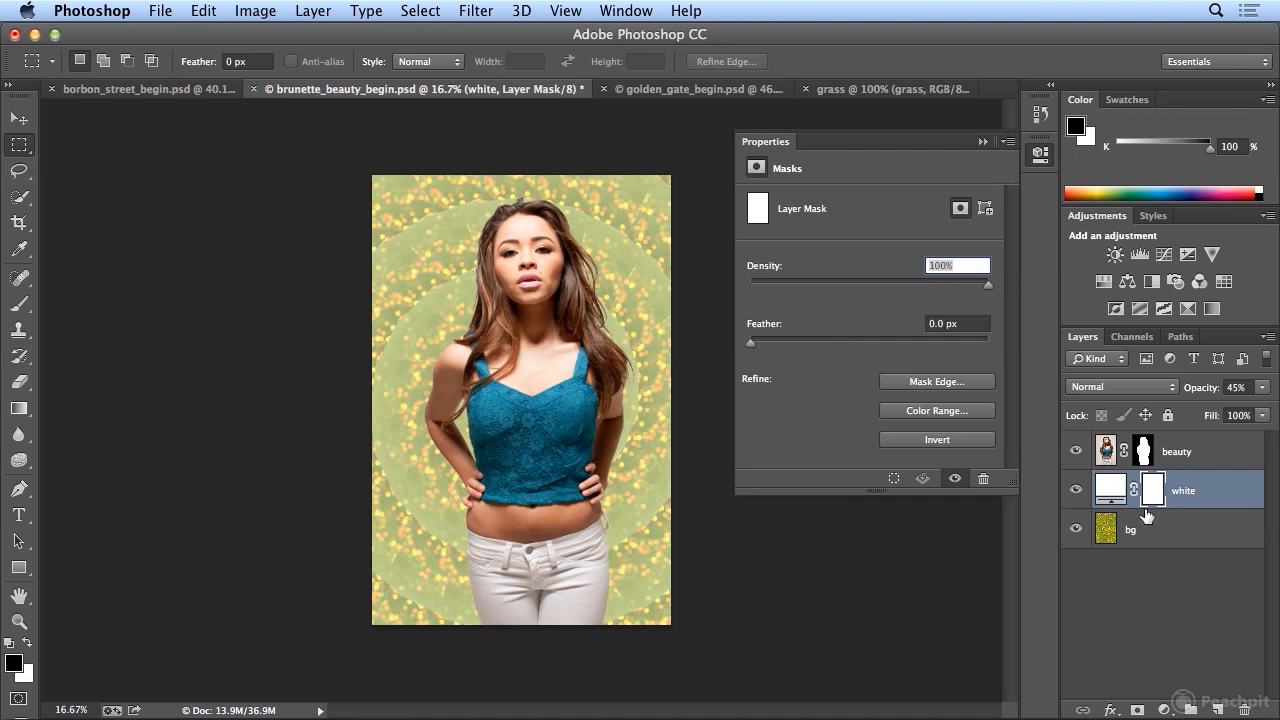
double_click(1110, 490)
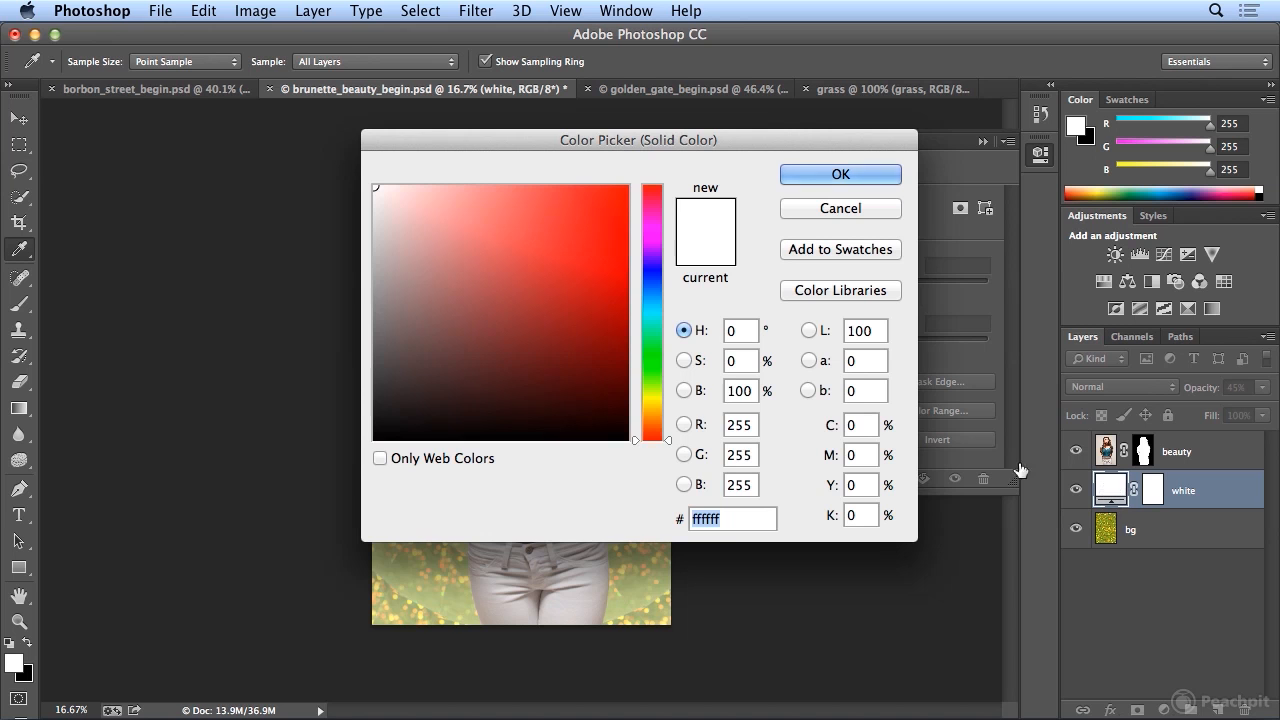
left_click(630, 440)
left_click(851, 174)
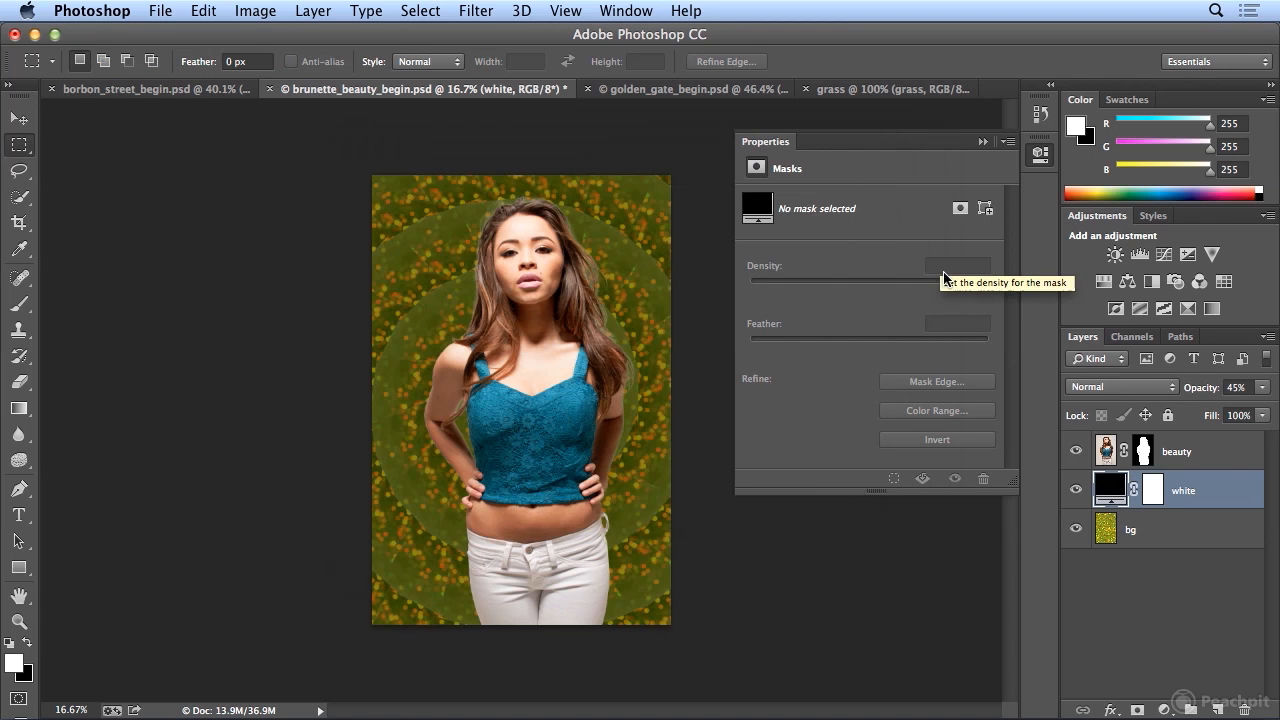
double_click(1109, 489)
left_click_drag(529, 329, 352, 144)
left_click(798, 176)
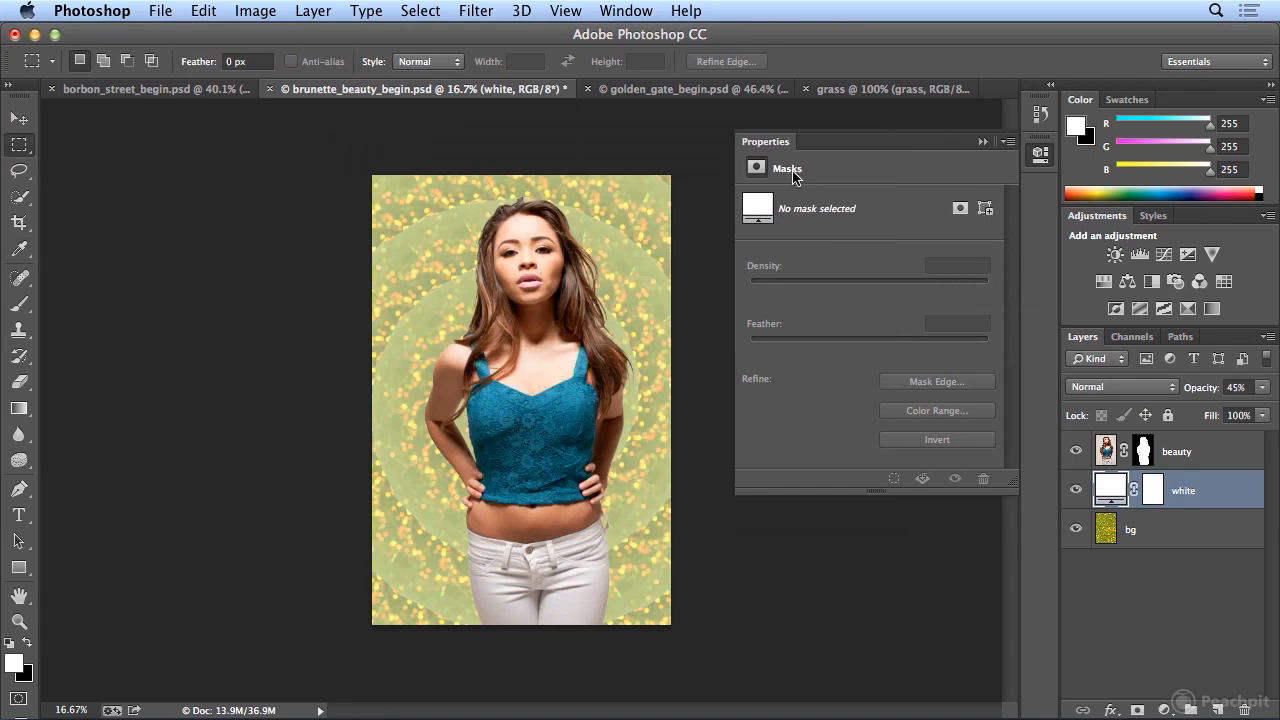
- Lower the white layer's opacity to 24% and collapse its mask properties
left_click(1262, 387)
left_click_drag(1214, 405, 1195, 412)
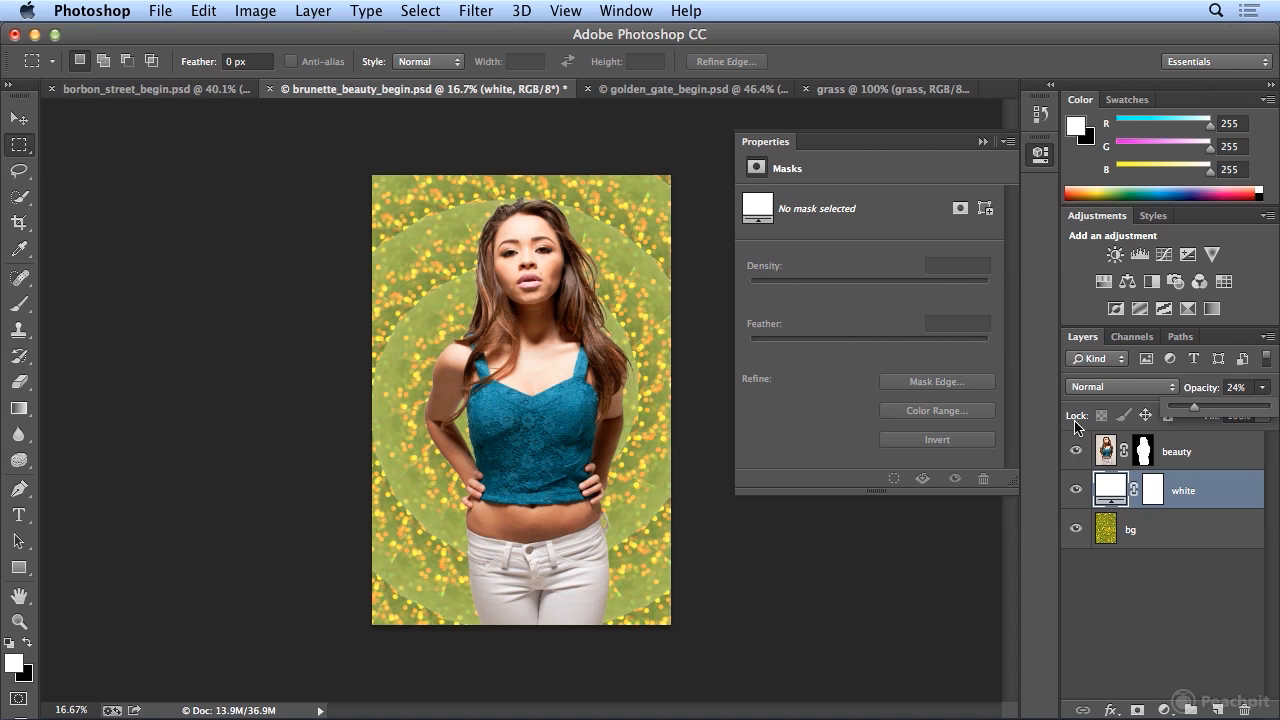
left_click(1043, 157)
left_click(1043, 157)
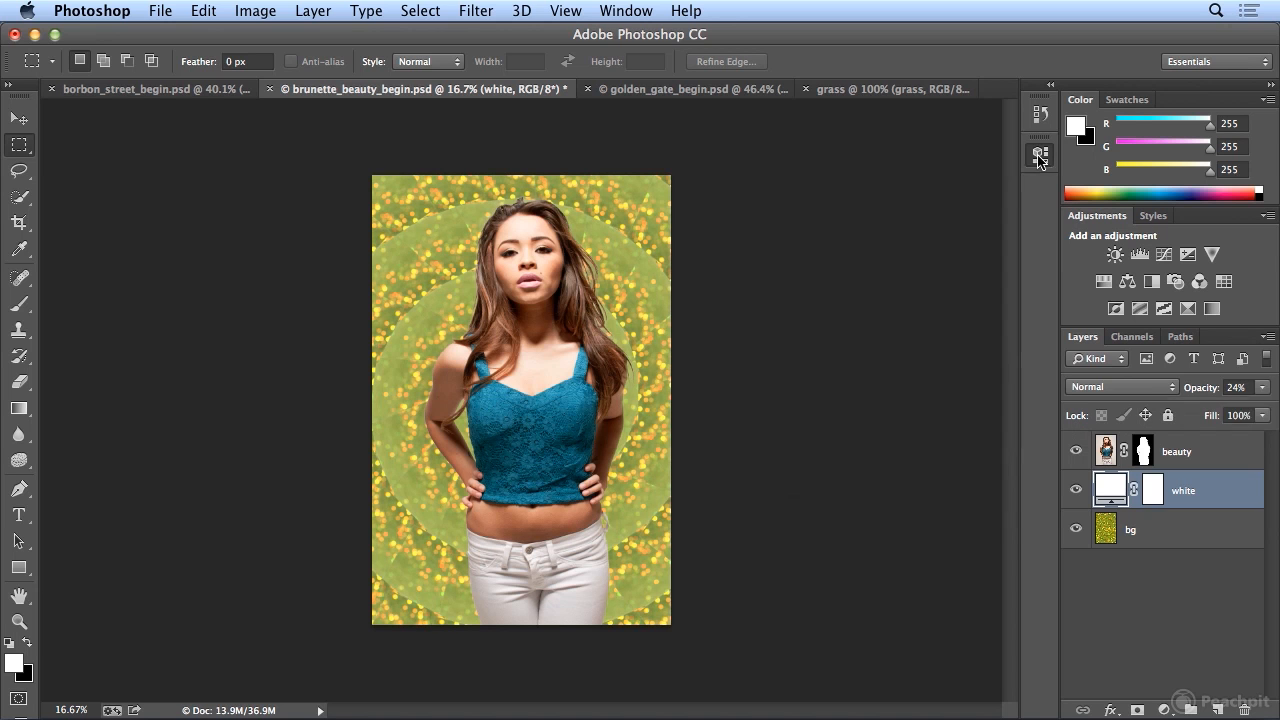
- Select a single brick below the sign in borbon_street_begin.psd and define it as a pattern named yellow brick 01
left_click(150, 91)
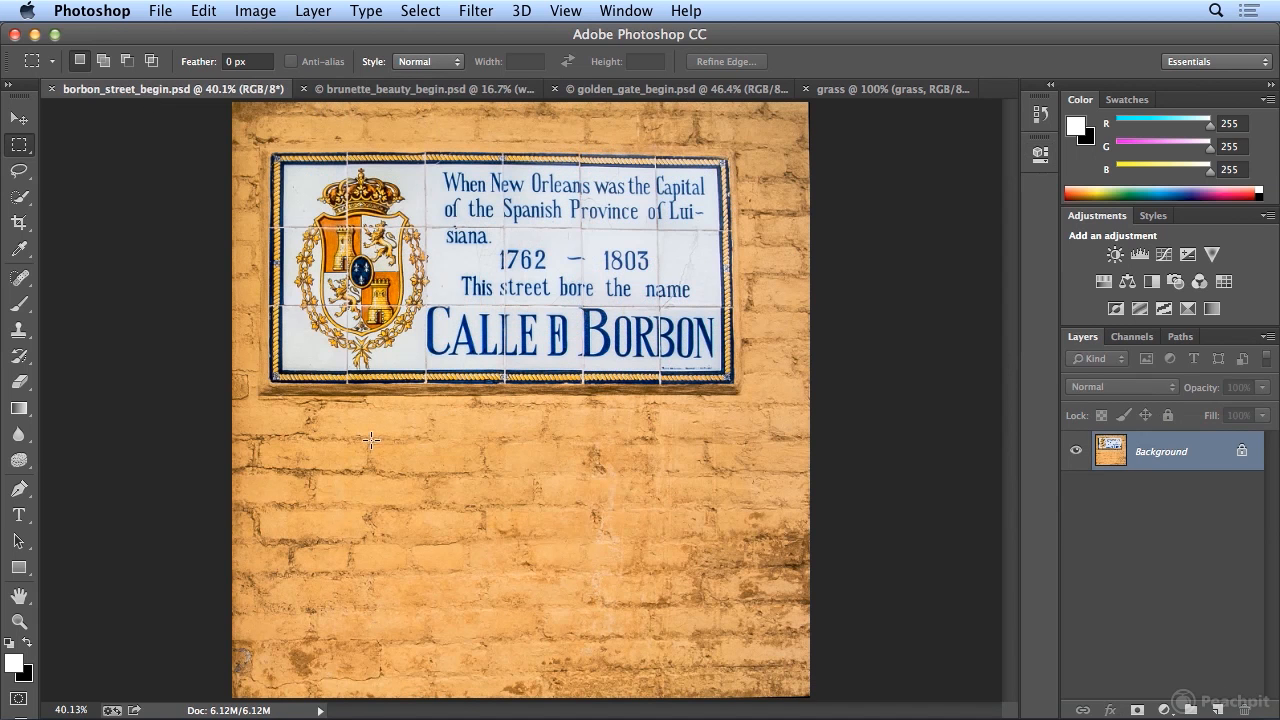
left_click_drag(368, 439, 487, 480)
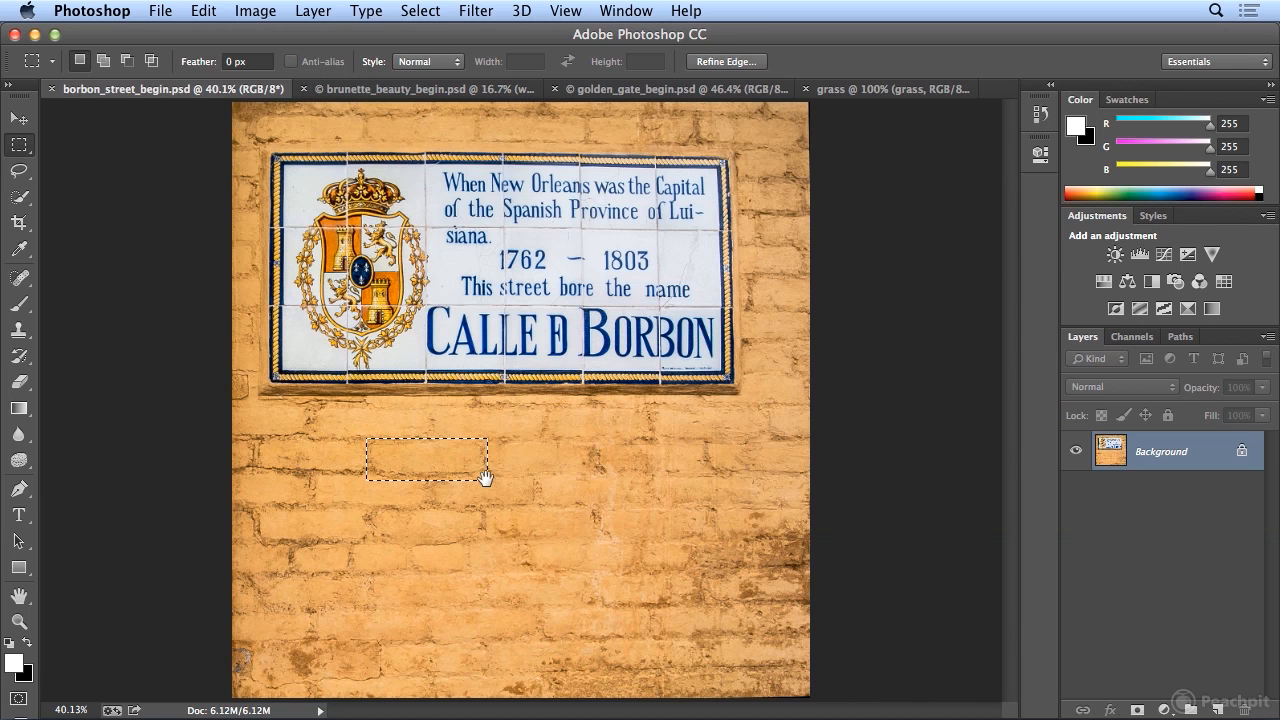
left_click(204, 11)
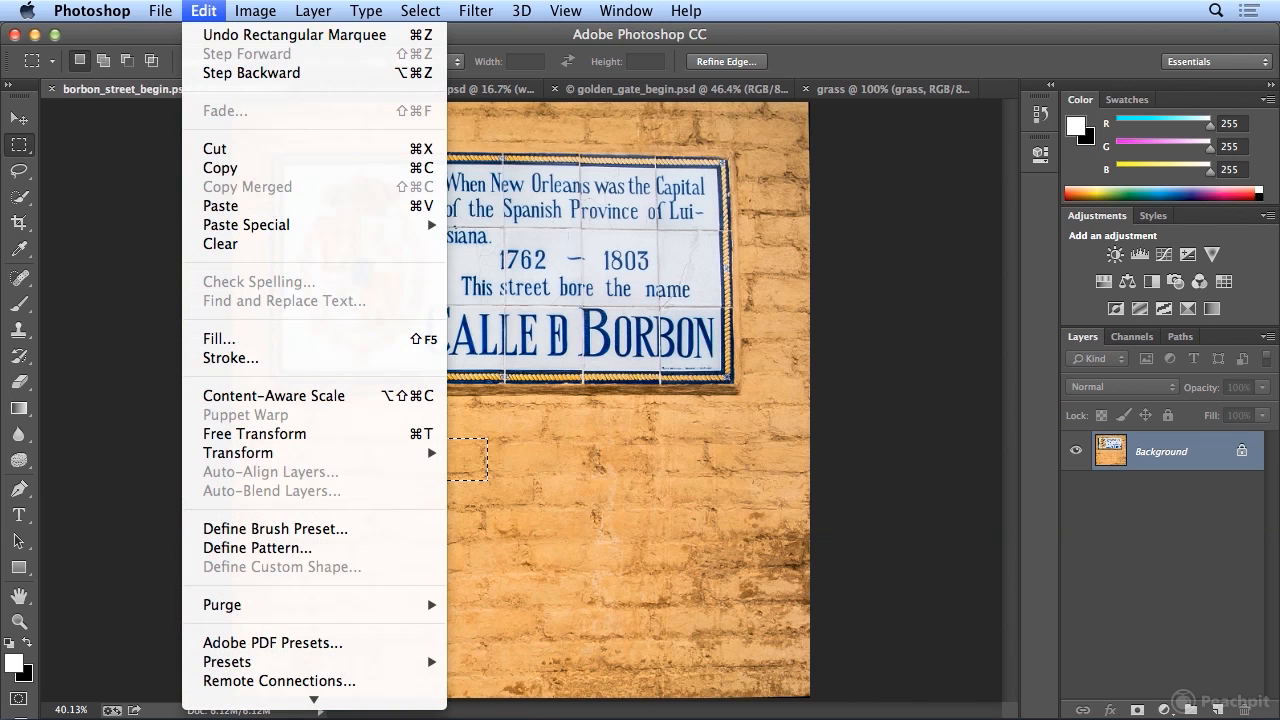
left_click(302, 547)
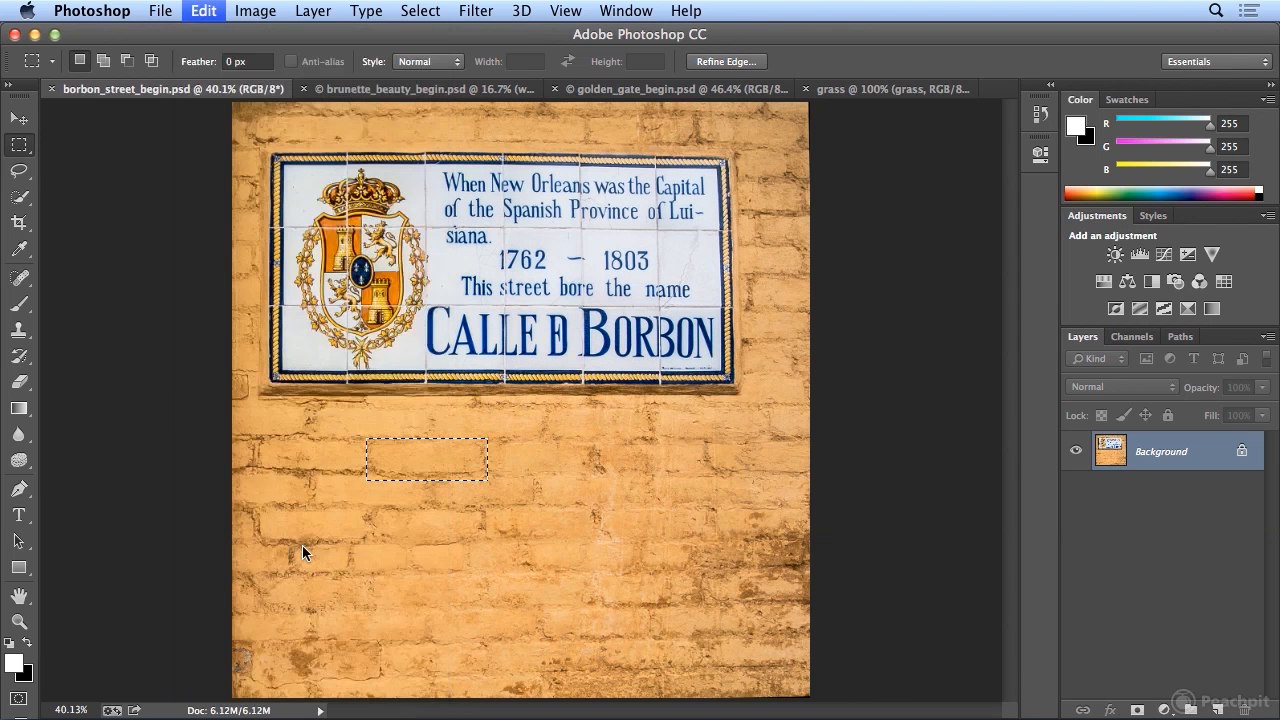
type("yellow bring")
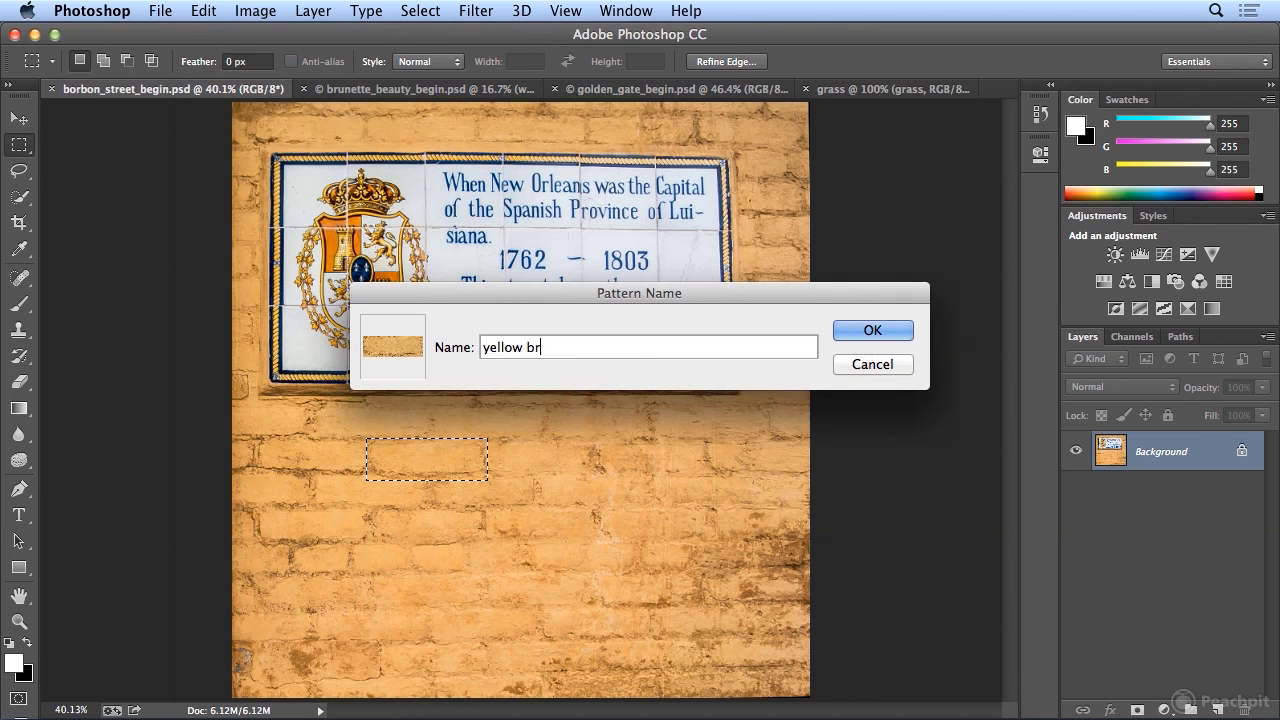
key("BackSpace")
key("BackSpace")
type("ck 1")
key("BackSpace")
type("01")
left_click(857, 333)
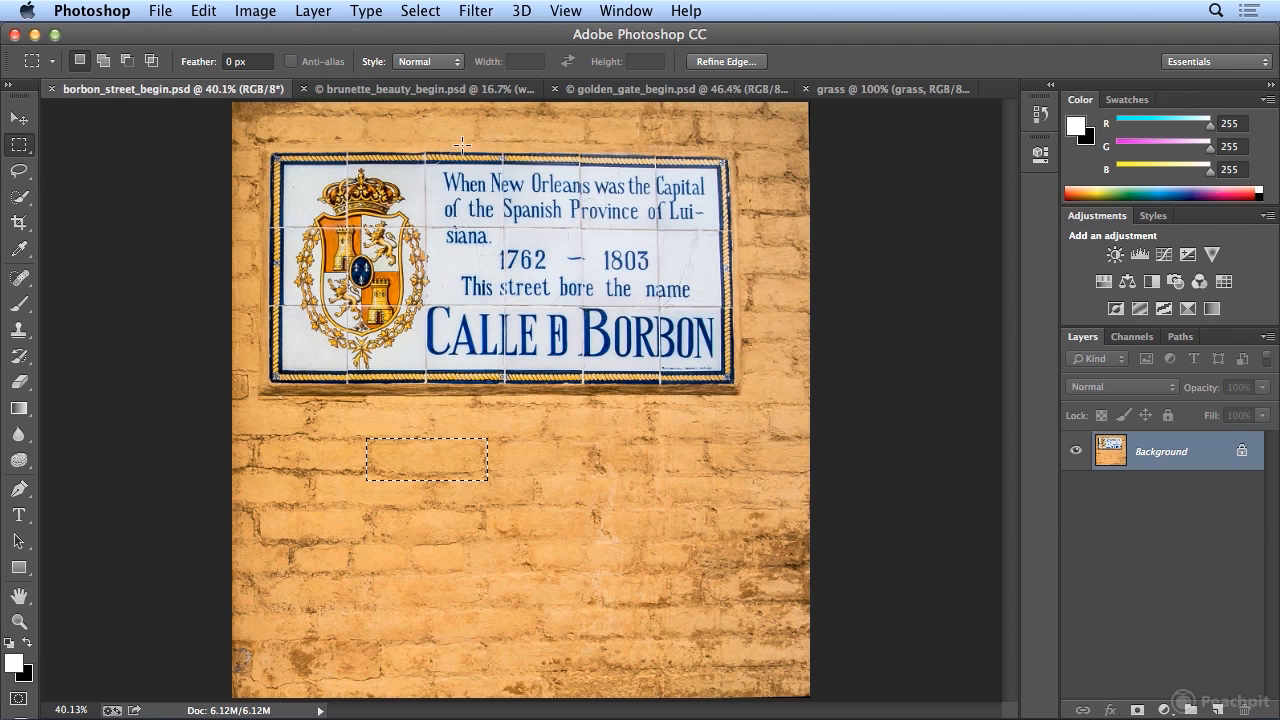
- Refill the bg layer of brunette_beauty_begin.psd with the yellow brick 01 pattern using the Brick Fill scripted pattern
left_click(399, 88)
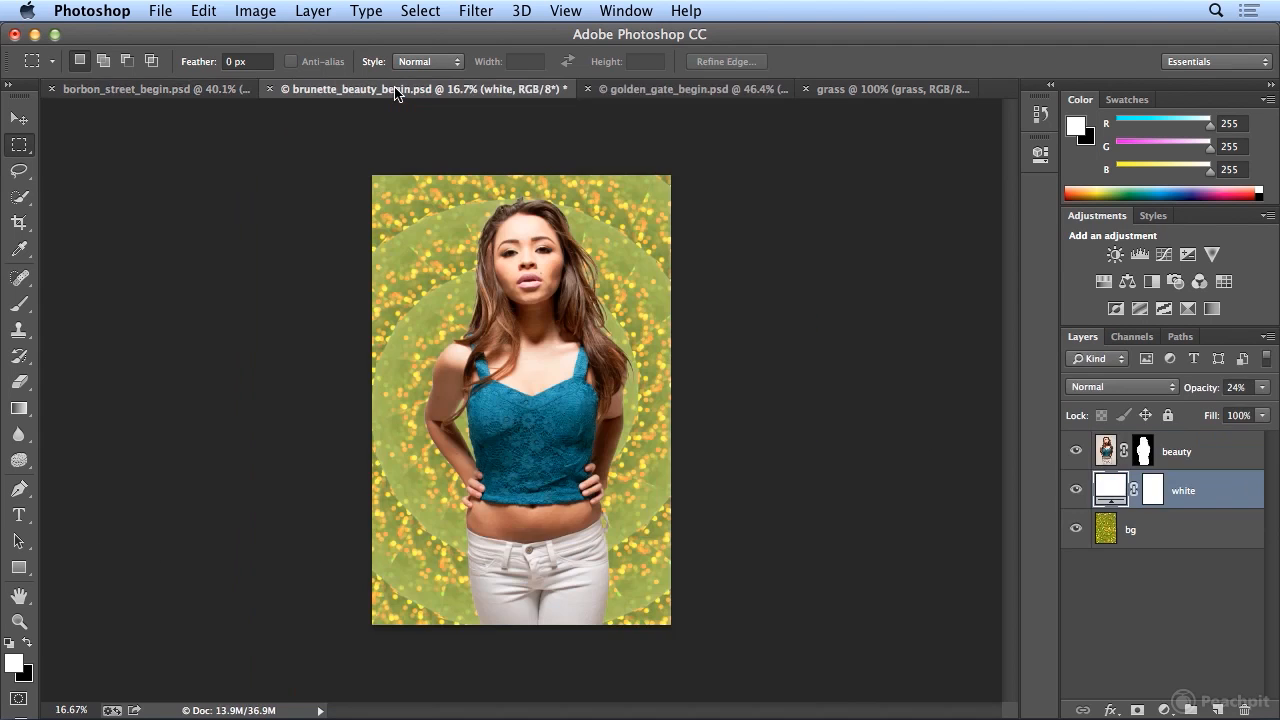
left_click(1105, 537)
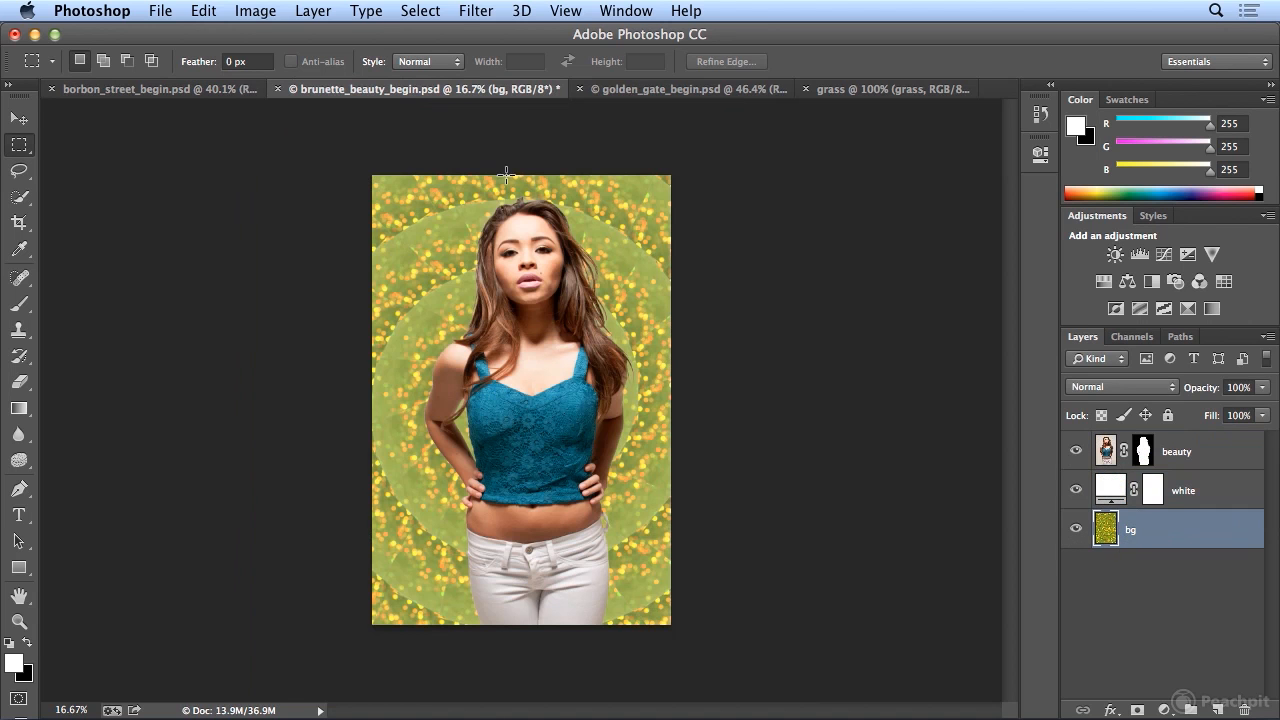
left_click(203, 10)
left_click(265, 340)
left_click(571, 494)
left_click(575, 440)
left_click(688, 305)
left_click(612, 382)
left_click(779, 254)
- Check the grass document's width and height in pixels through Image Size
left_click(850, 90)
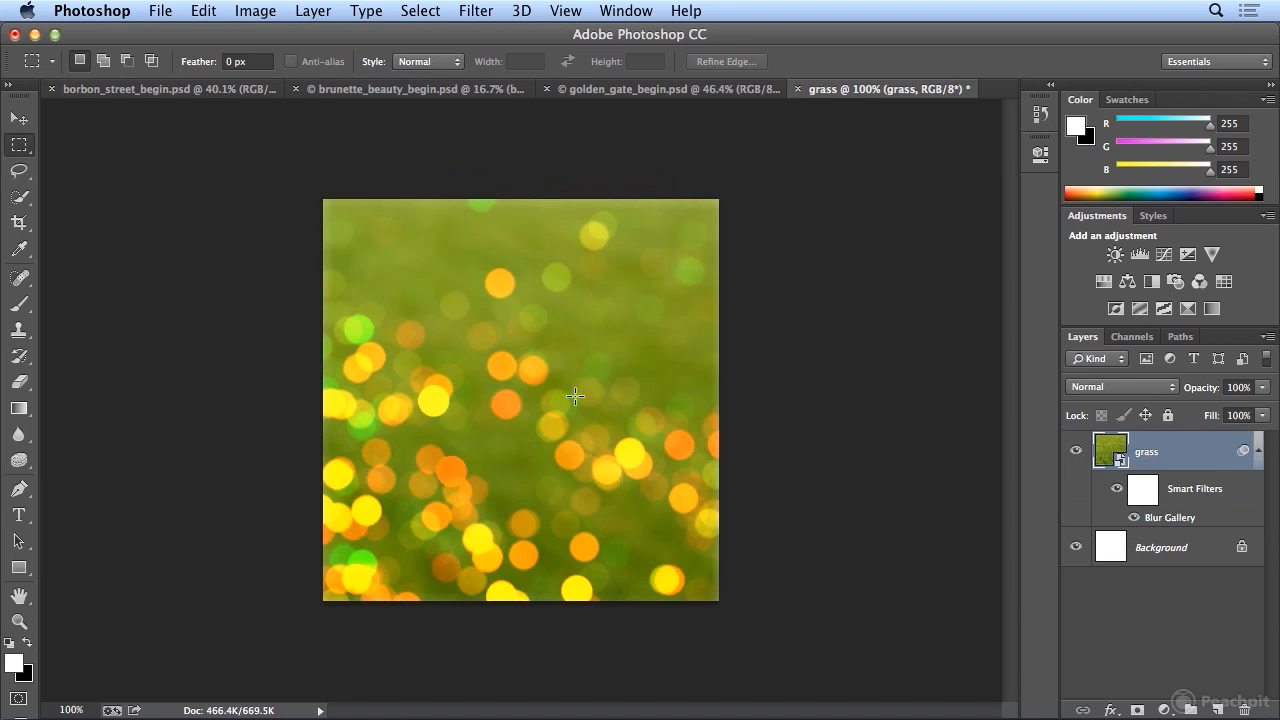
left_click(257, 12)
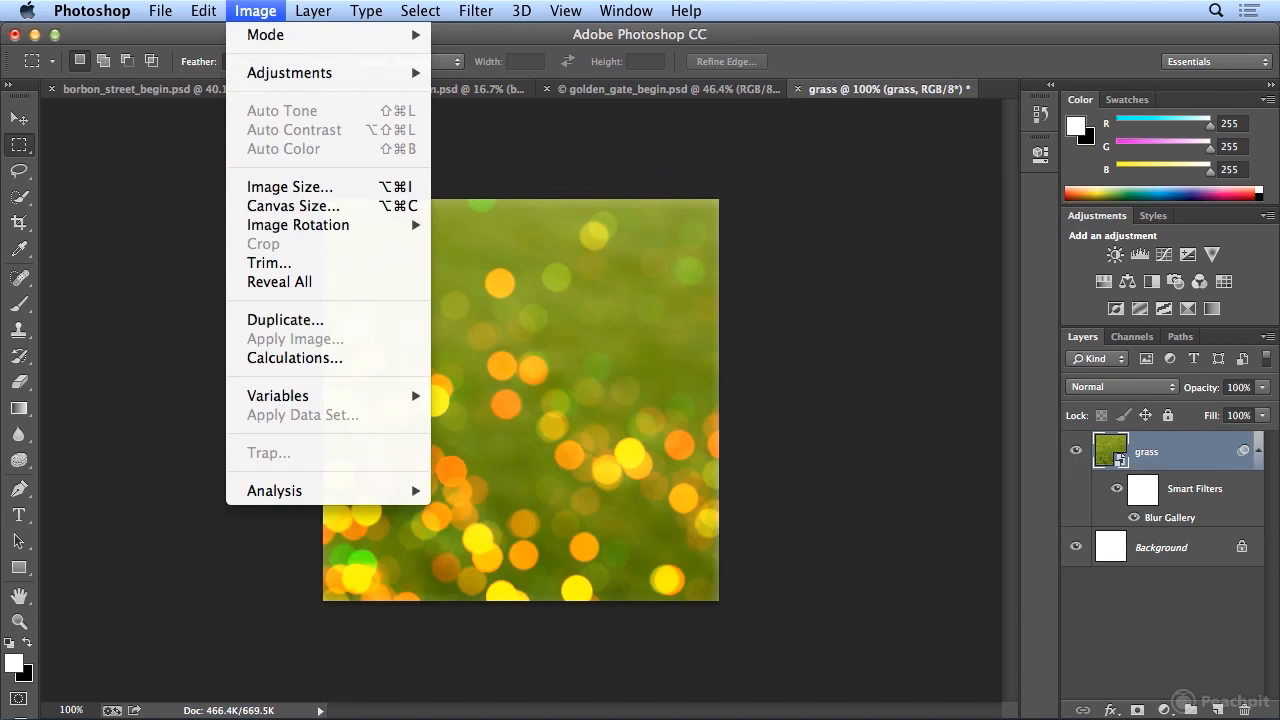
left_click(297, 190)
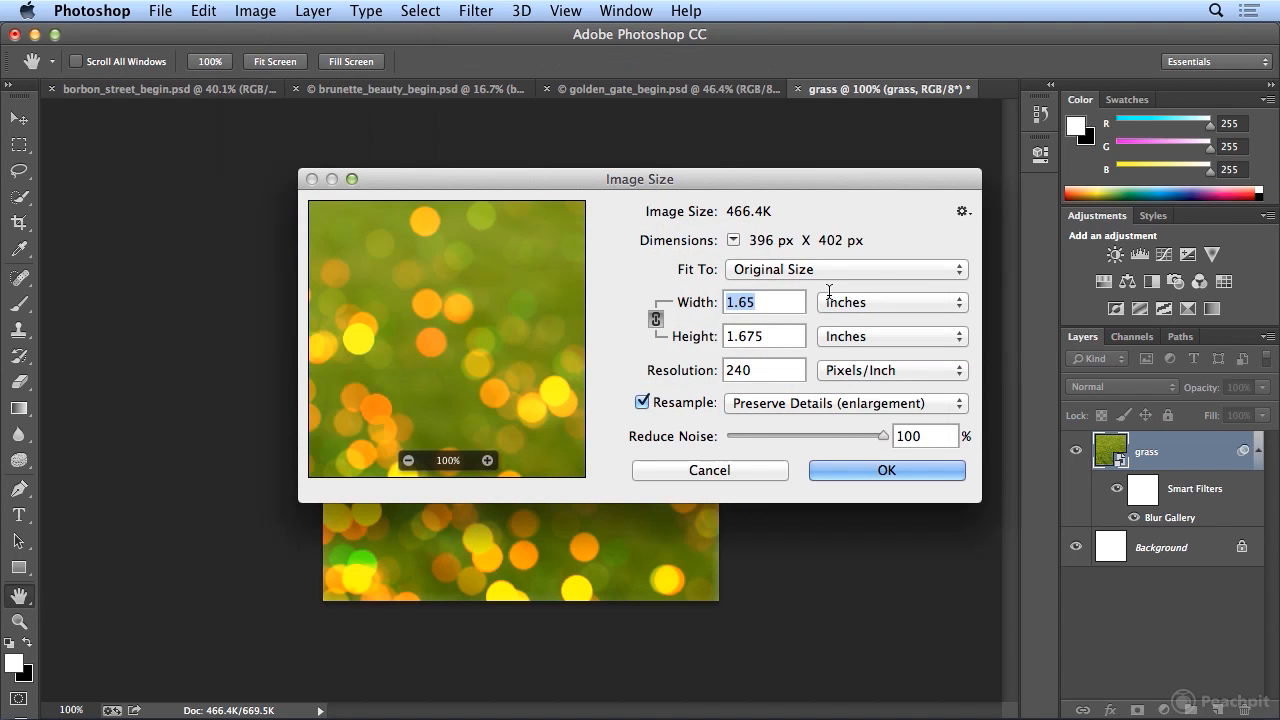
left_click(893, 303)
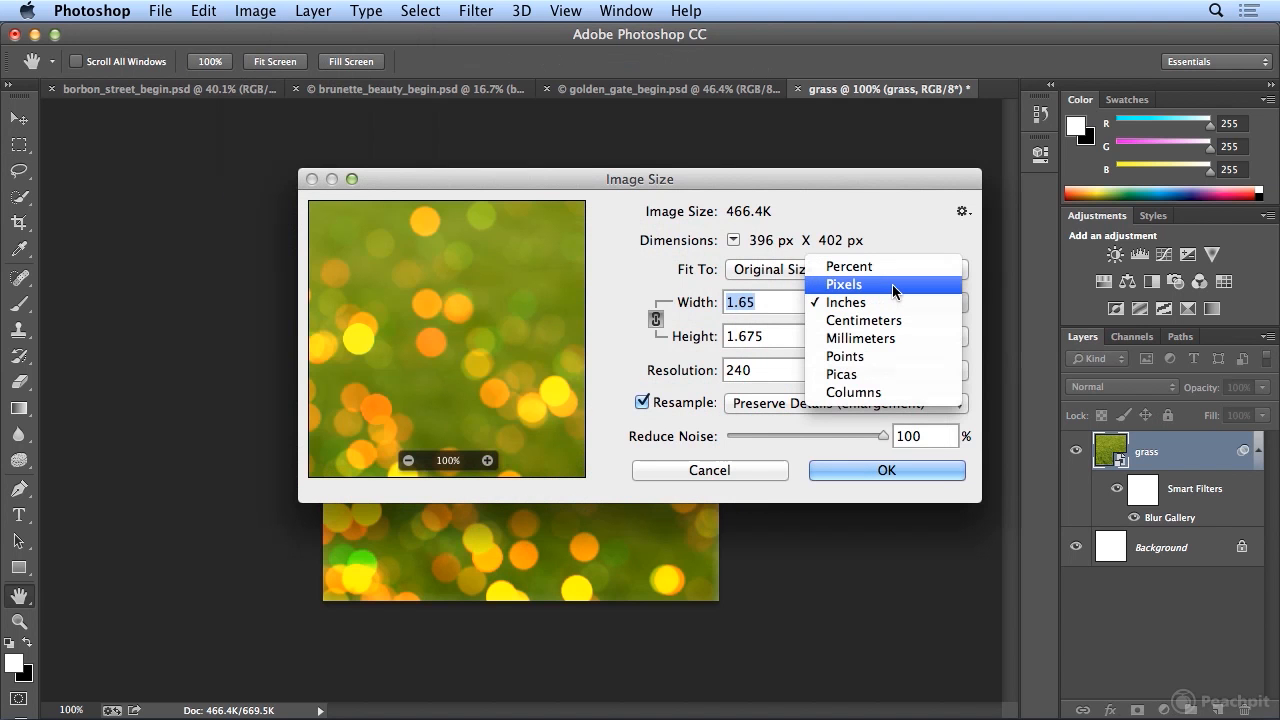
left_click(892, 284)
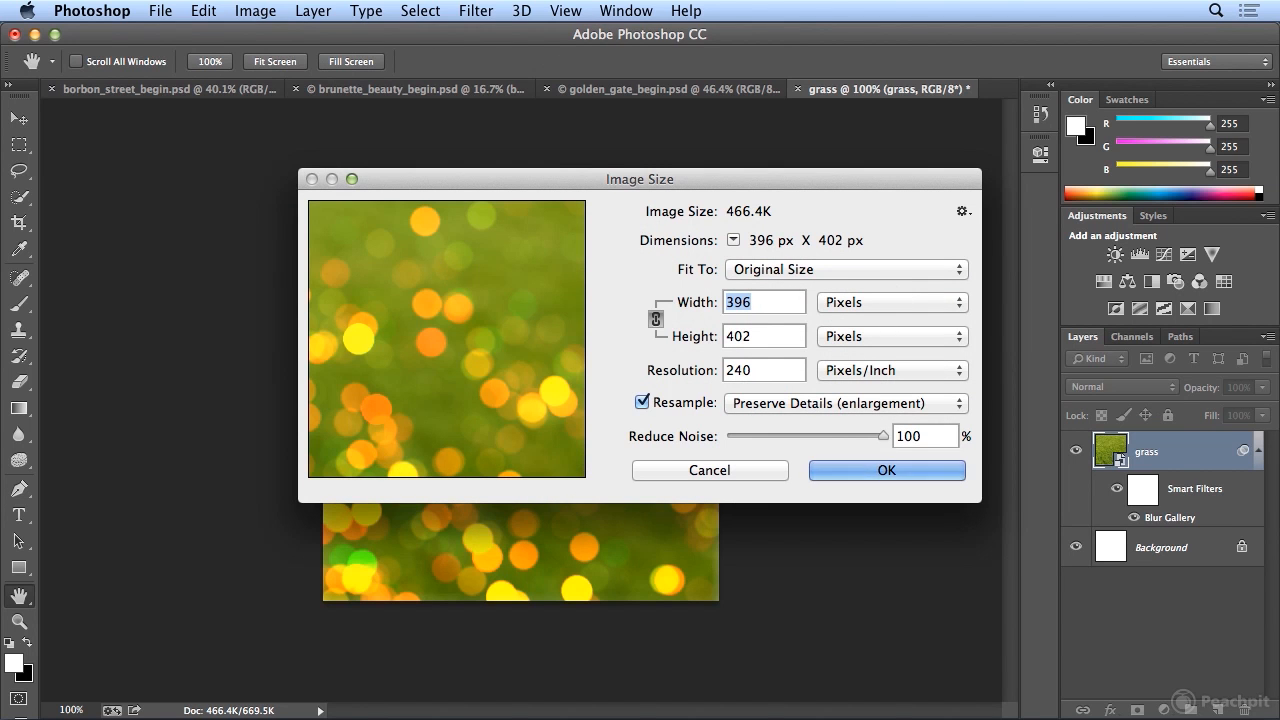
left_click(757, 302)
left_click(842, 472)
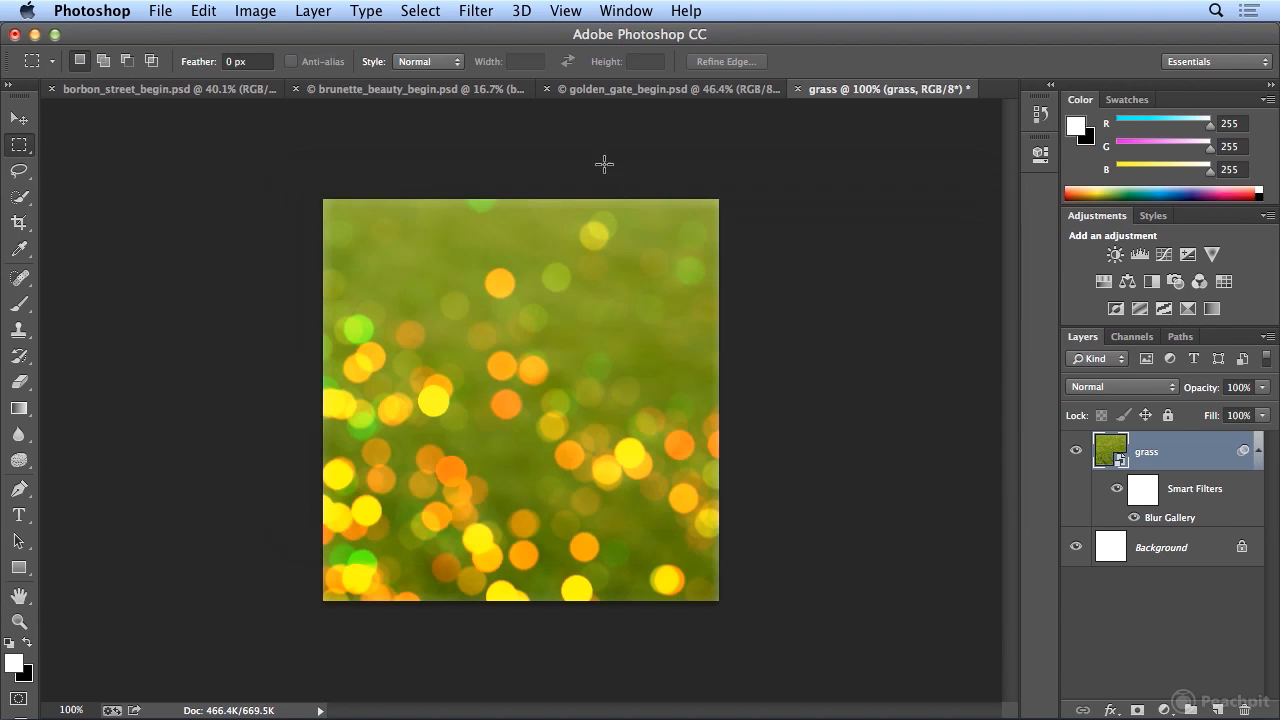
- Apply an Offset filter to the grass layer at 198 pixels right and 201 pixels down, with undefined areas set to Wrap Around
left_click(478, 10)
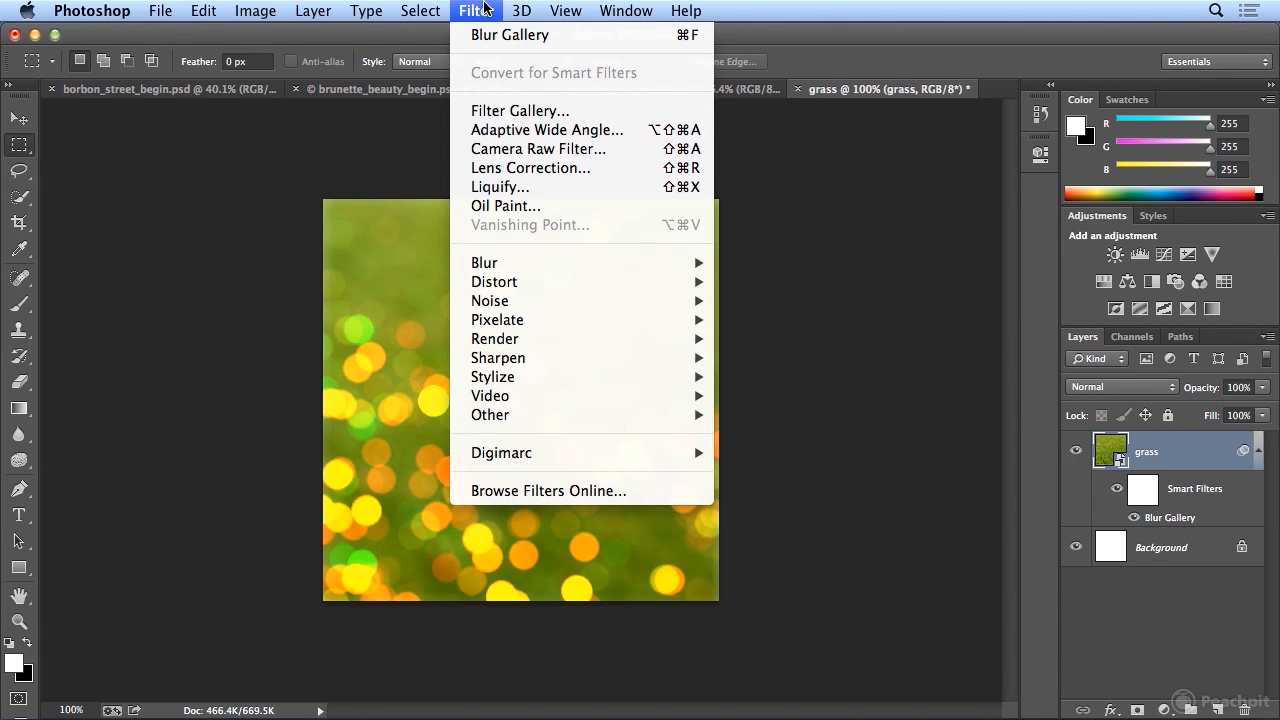
mouse_move(594, 420)
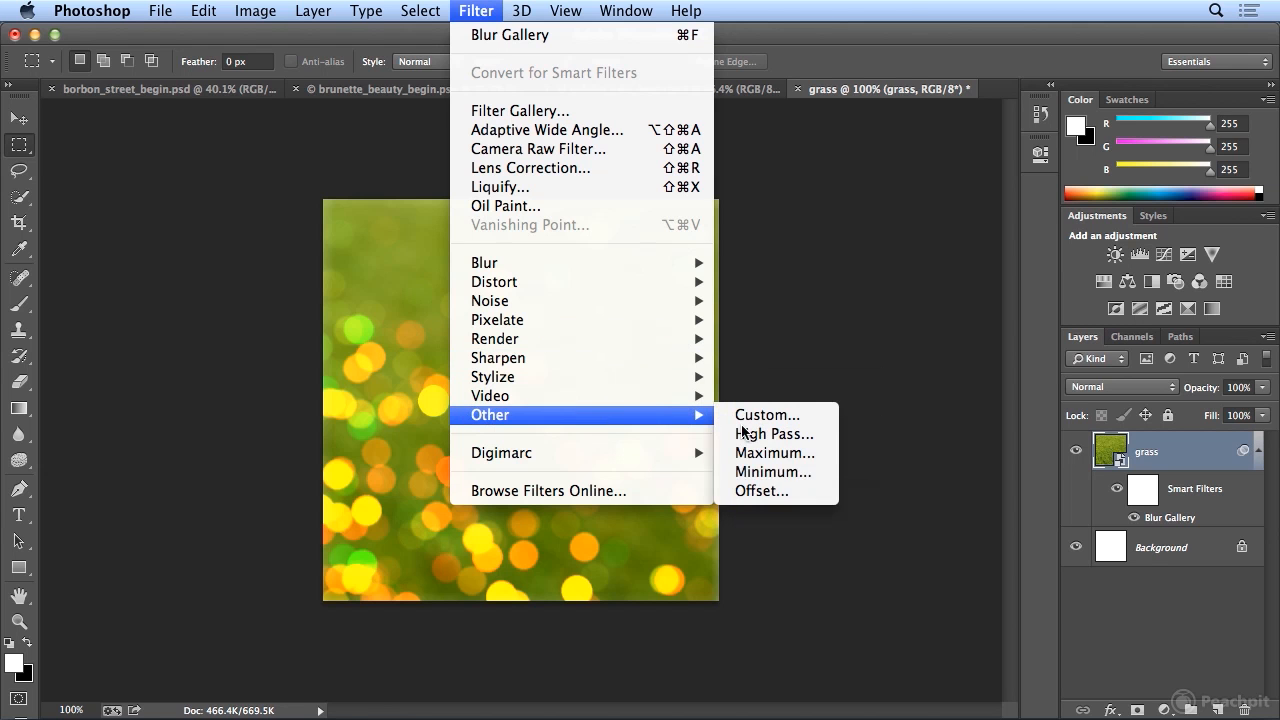
left_click(762, 491)
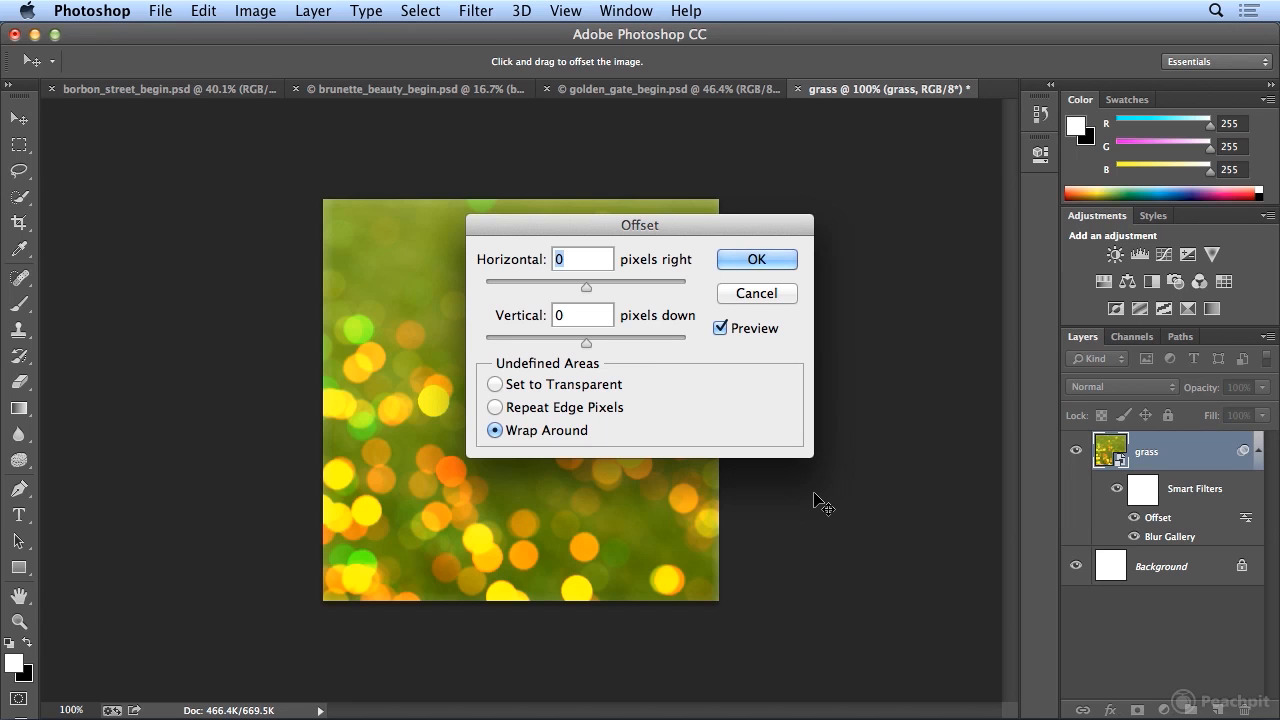
type("198")
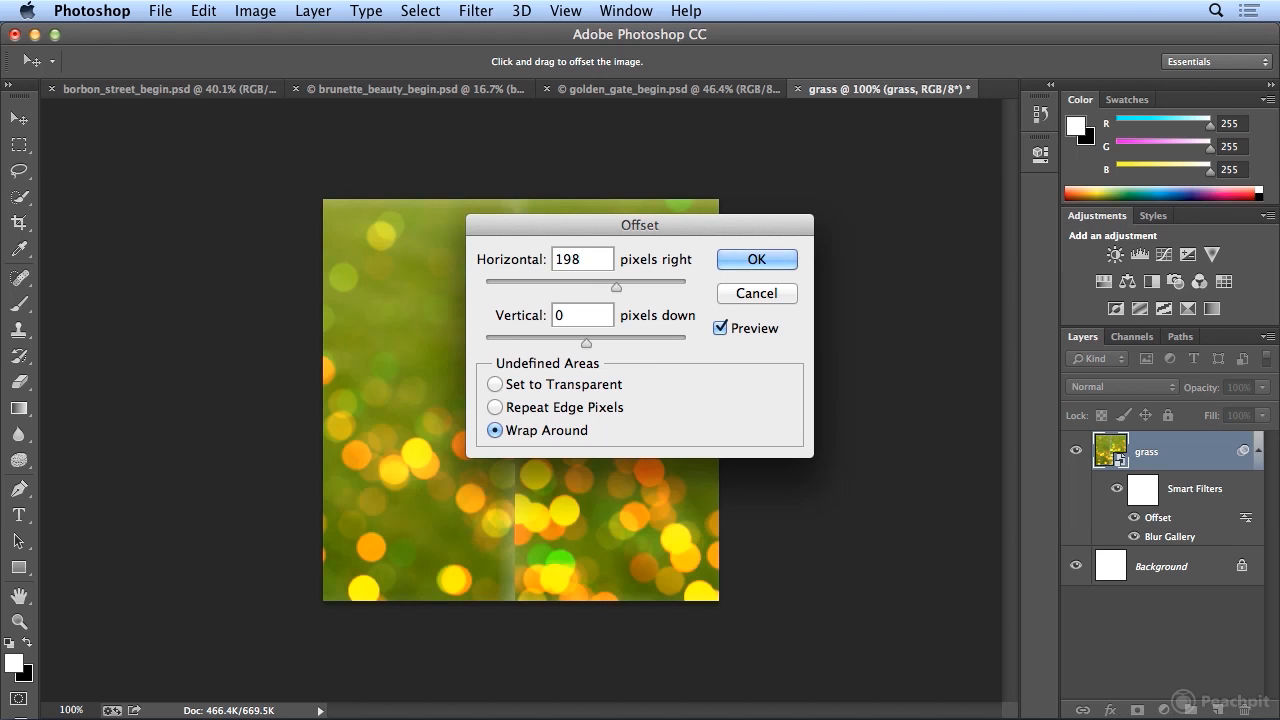
key("Tab")
key("Tab")
type("201")
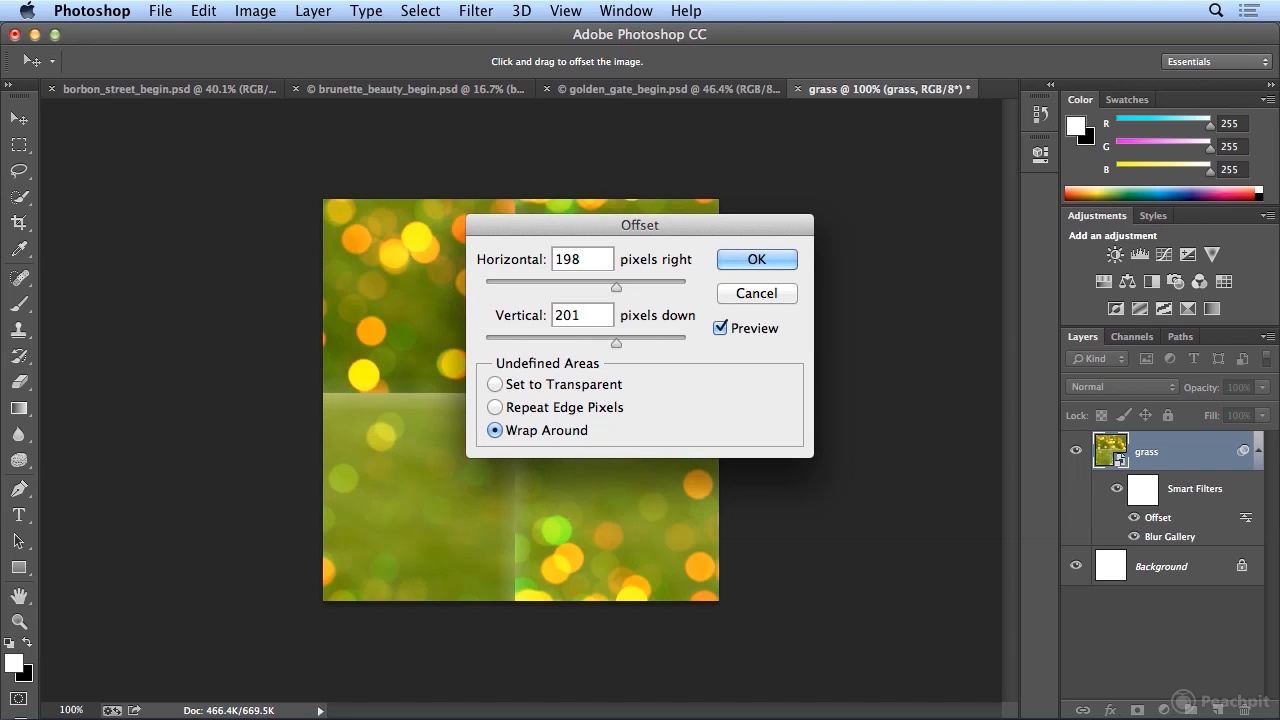
left_click(756, 260)
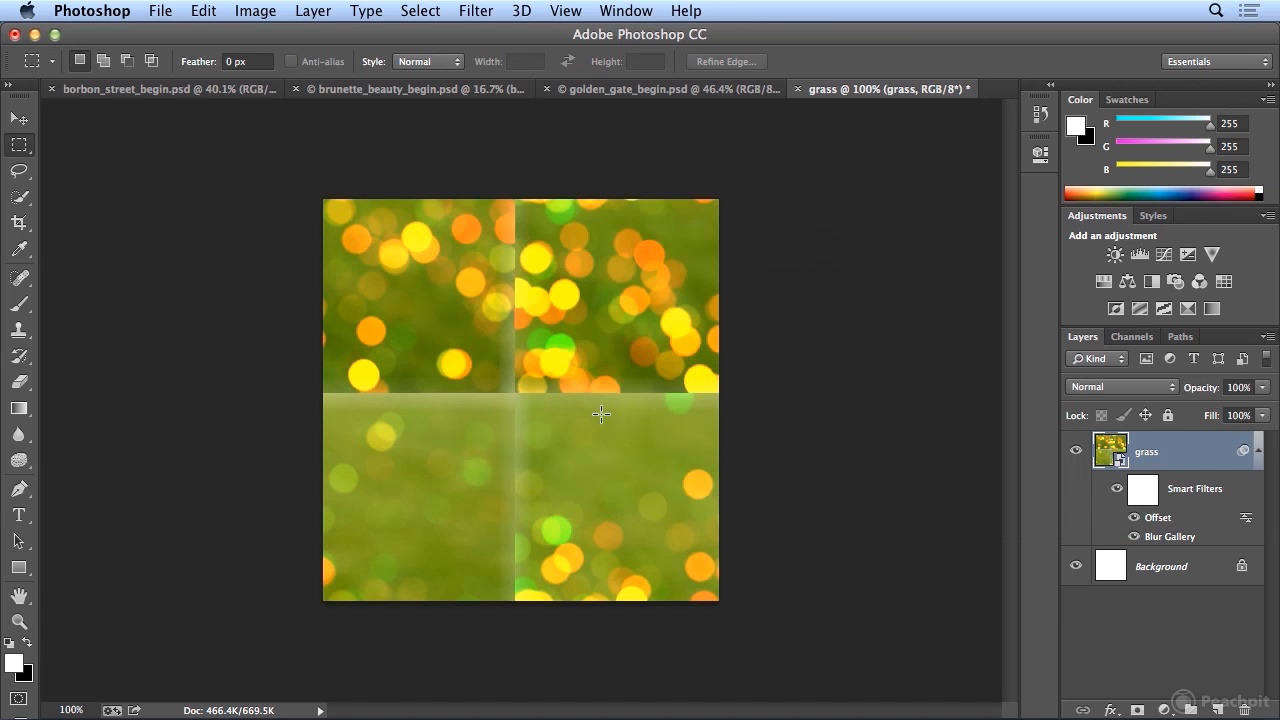
- Activate the Spot Healing Brush and flatten the grass document into a single Background layer
left_click(20, 278)
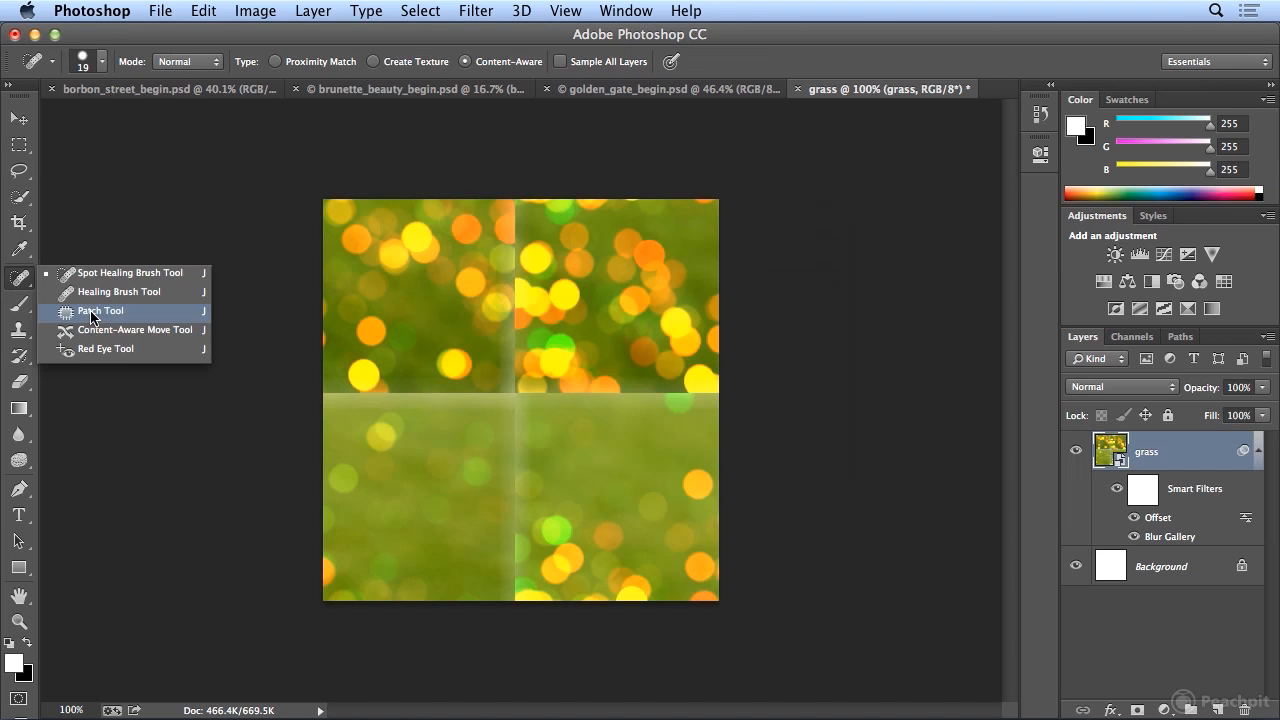
left_click(82, 276)
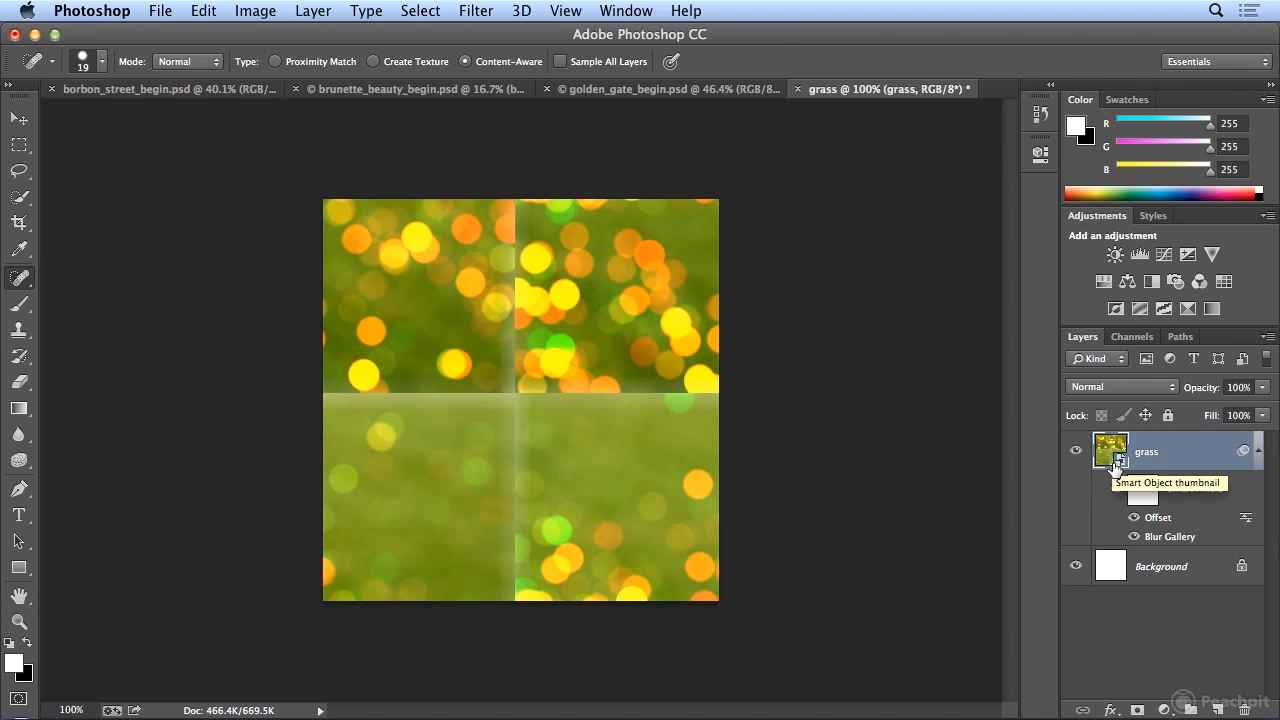
left_click(313, 11)
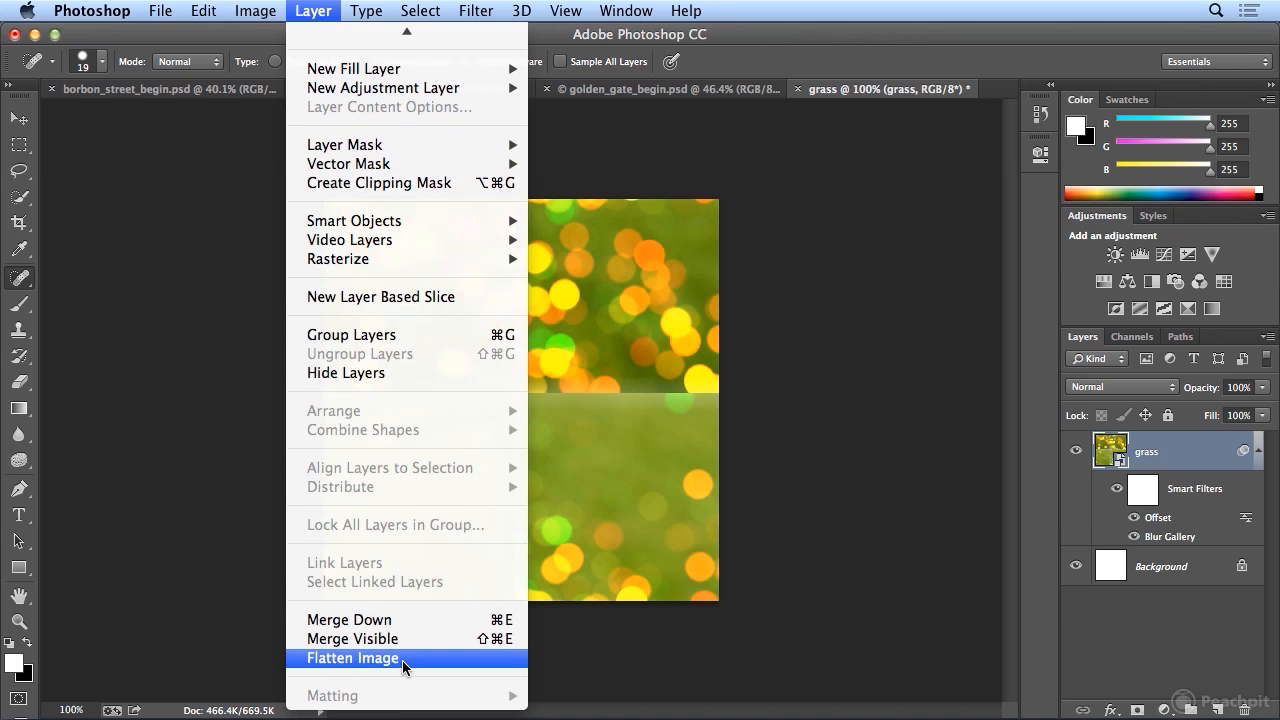
left_click(402, 660)
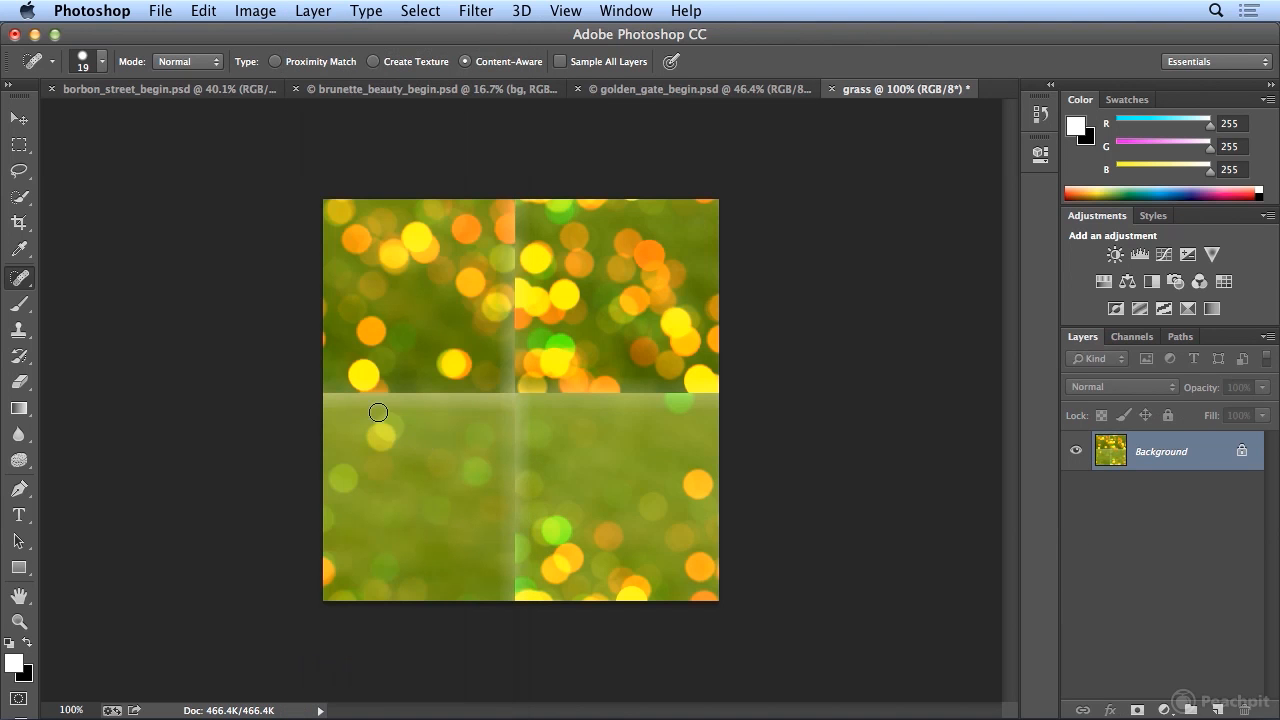
- Heal along the horizontal seam, the upper vertical seam and the lower vertical seam of the grass image with the Spot Healing Brush
left_click_drag(318, 400, 518, 397)
mouse_move(510, 198)
left_mouse_down()
mouse_move(522, 335)
mouse_move(510, 390)
mouse_move(734, 396)
left_mouse_up()
left_click_drag(521, 401, 512, 607)
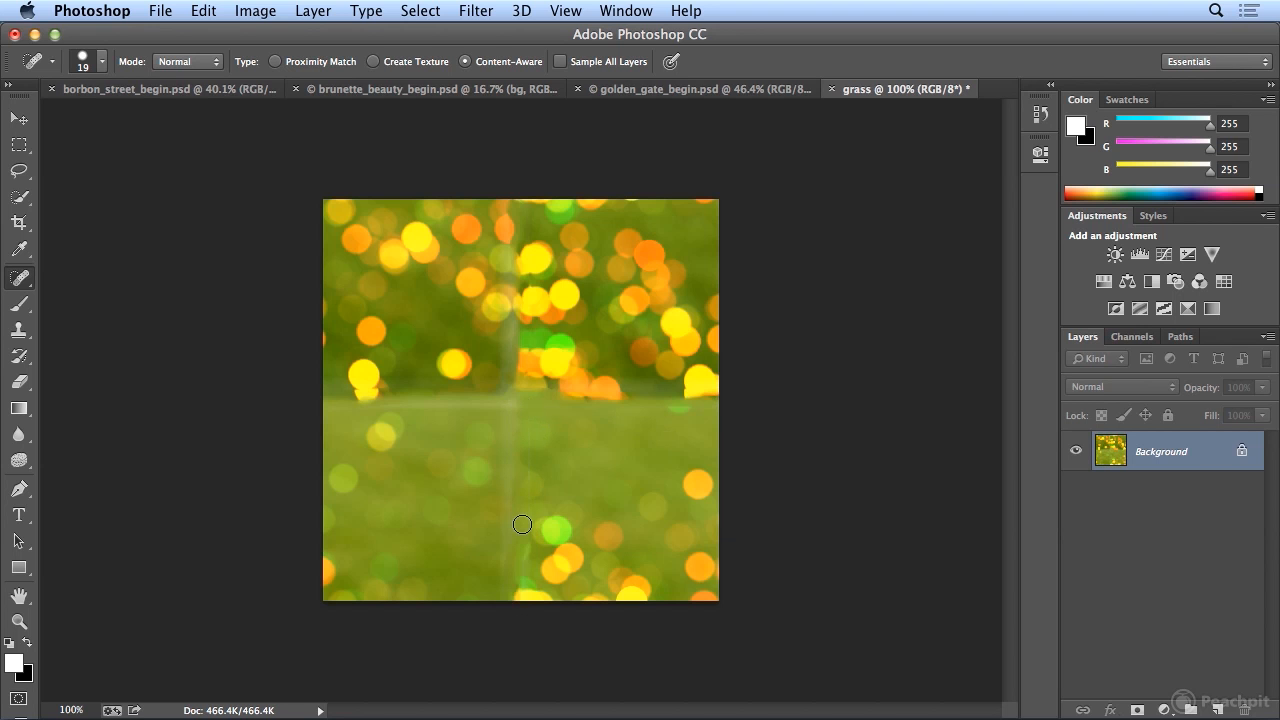
- Patch the left half of the horizontal seam with neighbouring grass using the Patch Tool, and clear the selection
left_click(30, 287)
left_click(105, 313)
mouse_move(391, 374)
left_mouse_down()
mouse_move(344, 360)
mouse_move(311, 410)
mouse_move(534, 419)
mouse_move(530, 393)
mouse_move(389, 367)
mouse_move(446, 454)
left_mouse_up()
key("super+d")
- Patch the upper half of the vertical seam and the right half of the horizontal seam with nearby bokeh texture
mouse_move(506, 216)
left_mouse_down()
mouse_move(490, 299)
mouse_move(497, 398)
mouse_move(529, 220)
mouse_move(509, 196)
left_mouse_up()
left_click_drag(530, 262, 571, 264)
left_click_drag(530, 307, 524, 300)
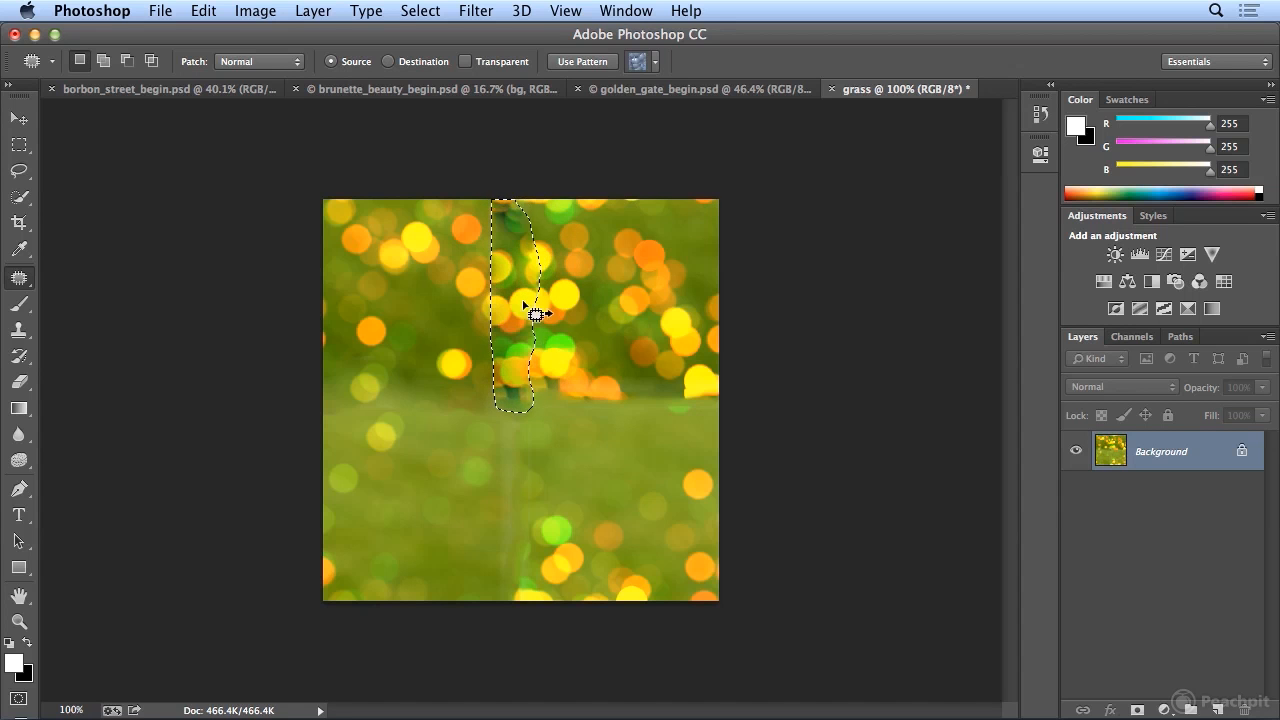
left_click(578, 401)
mouse_move(592, 440)
left_mouse_down()
mouse_move(731, 388)
mouse_move(550, 369)
left_mouse_up()
left_click_drag(612, 420, 617, 381)
- Try to patch the lower half of the vertical seam through a wide selection sampled from the bokeh above, undoing it and clearing the selection
left_click(472, 407)
mouse_move(470, 405)
left_mouse_down()
mouse_move(476, 565)
mouse_move(495, 620)
mouse_move(576, 565)
mouse_move(577, 469)
mouse_move(560, 440)
mouse_move(520, 422)
left_mouse_up()
left_click(614, 500)
mouse_move(457, 490)
left_mouse_down()
mouse_move(614, 623)
mouse_move(614, 517)
mouse_move(532, 422)
mouse_move(477, 420)
mouse_move(457, 490)
left_mouse_up()
mouse_move(549, 520)
left_mouse_down()
mouse_move(451, 434)
mouse_move(427, 304)
left_mouse_up()
left_click(686, 510)
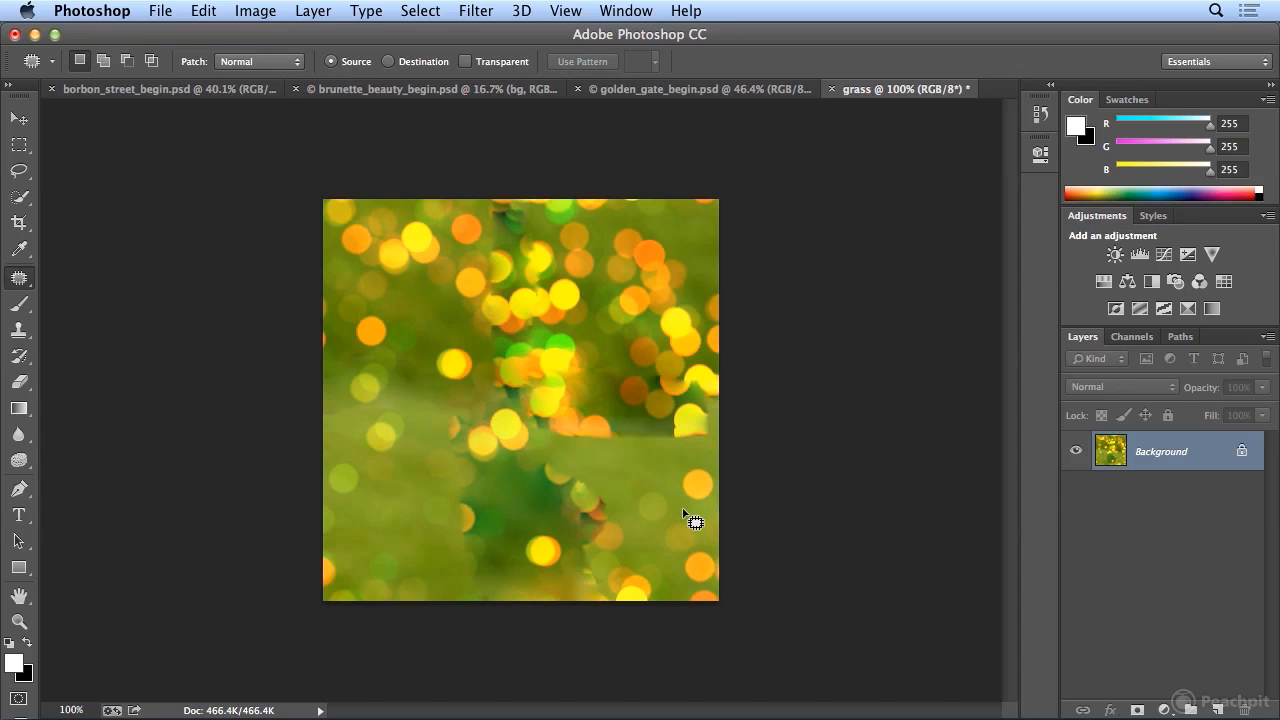
key("alt+super+z")
key("alt+super+z")
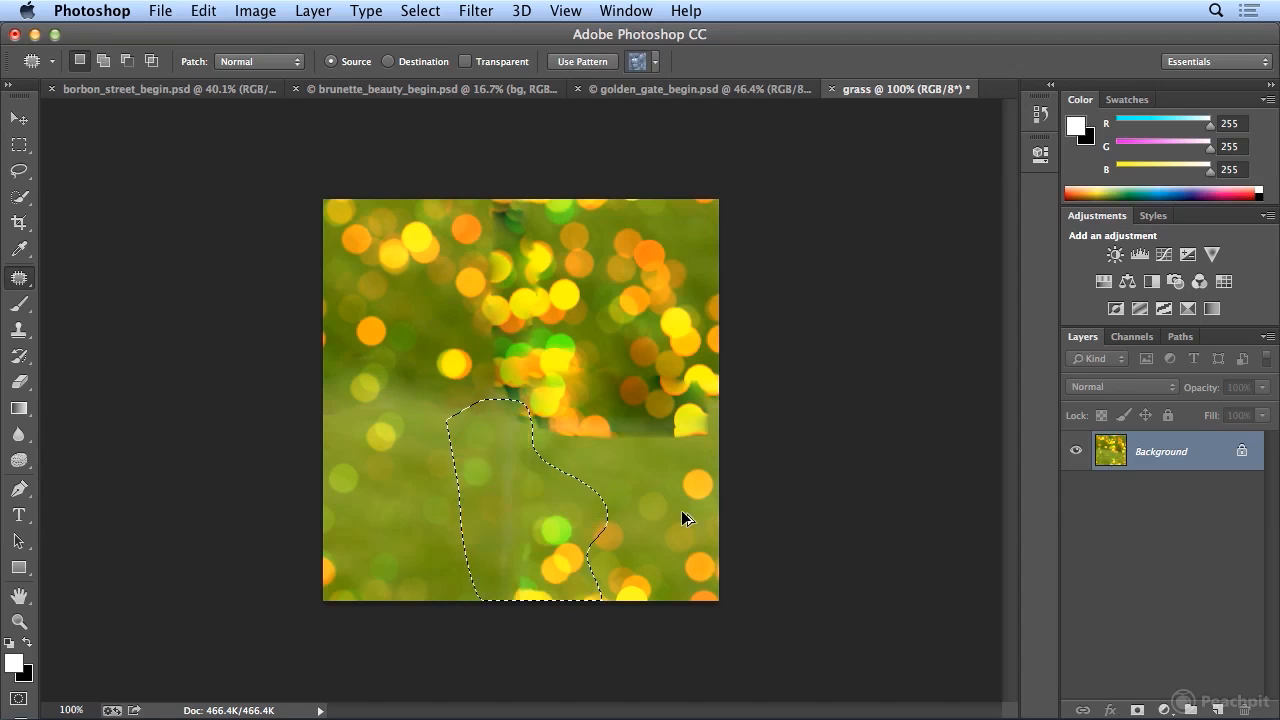
mouse_move(514, 510)
left_mouse_down()
mouse_move(502, 427)
mouse_move(487, 602)
mouse_move(525, 580)
mouse_move(545, 487)
mouse_move(518, 414)
mouse_move(496, 447)
mouse_move(493, 330)
left_mouse_up()
key("super+d")
key("super+d")
- Patch the lower half of the vertical seam with a narrow selection, and blend the remaining hard edge on the right half
mouse_move(490, 416)
left_mouse_down()
mouse_move(506, 622)
mouse_move(533, 578)
mouse_move(549, 497)
mouse_move(520, 409)
mouse_move(492, 414)
left_mouse_up()
left_click_drag(523, 491, 495, 286)
left_click_drag(510, 470, 481, 482)
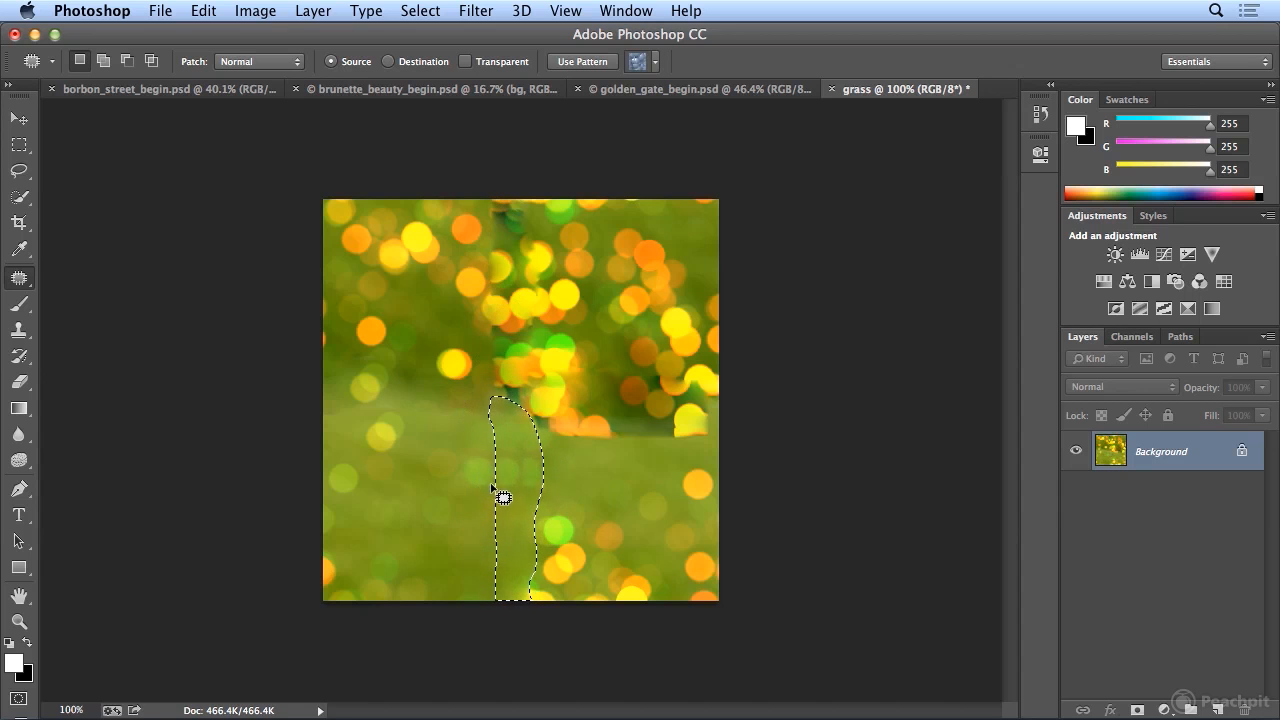
key("super+d")
mouse_move(530, 418)
left_mouse_down()
mouse_move(709, 457)
mouse_move(688, 410)
mouse_move(651, 453)
mouse_move(694, 457)
mouse_move(651, 463)
mouse_move(651, 417)
mouse_move(457, 417)
mouse_move(440, 392)
mouse_move(471, 393)
left_mouse_up()
key("ctrl+d")
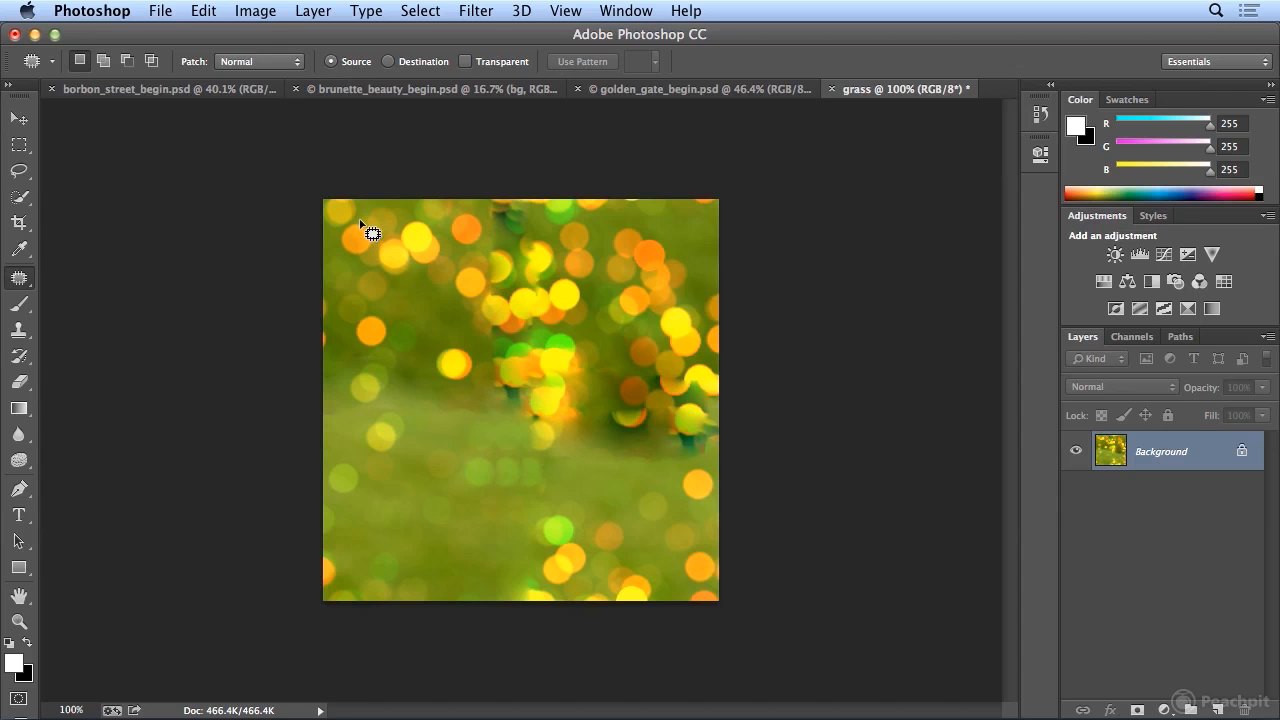
- Enlarge the grass image to 300 percent in width and height with resampling, and fit it on screen
left_click(255, 10)
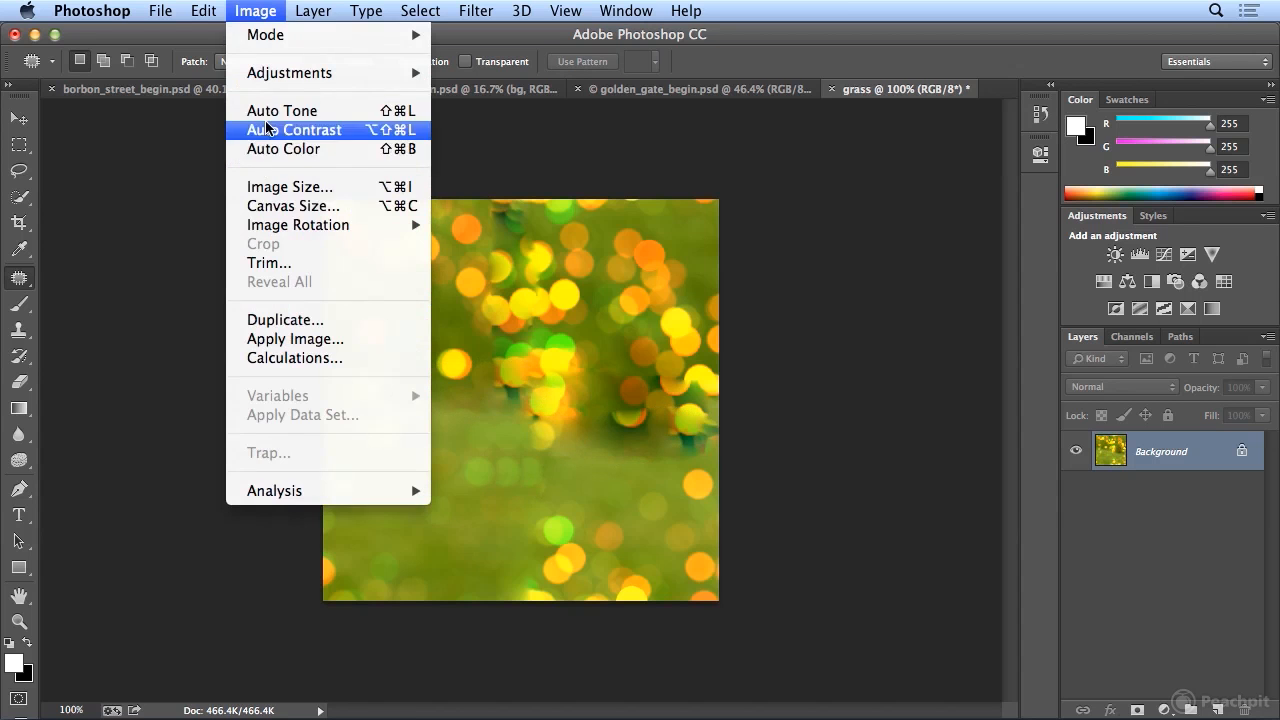
left_click(285, 185)
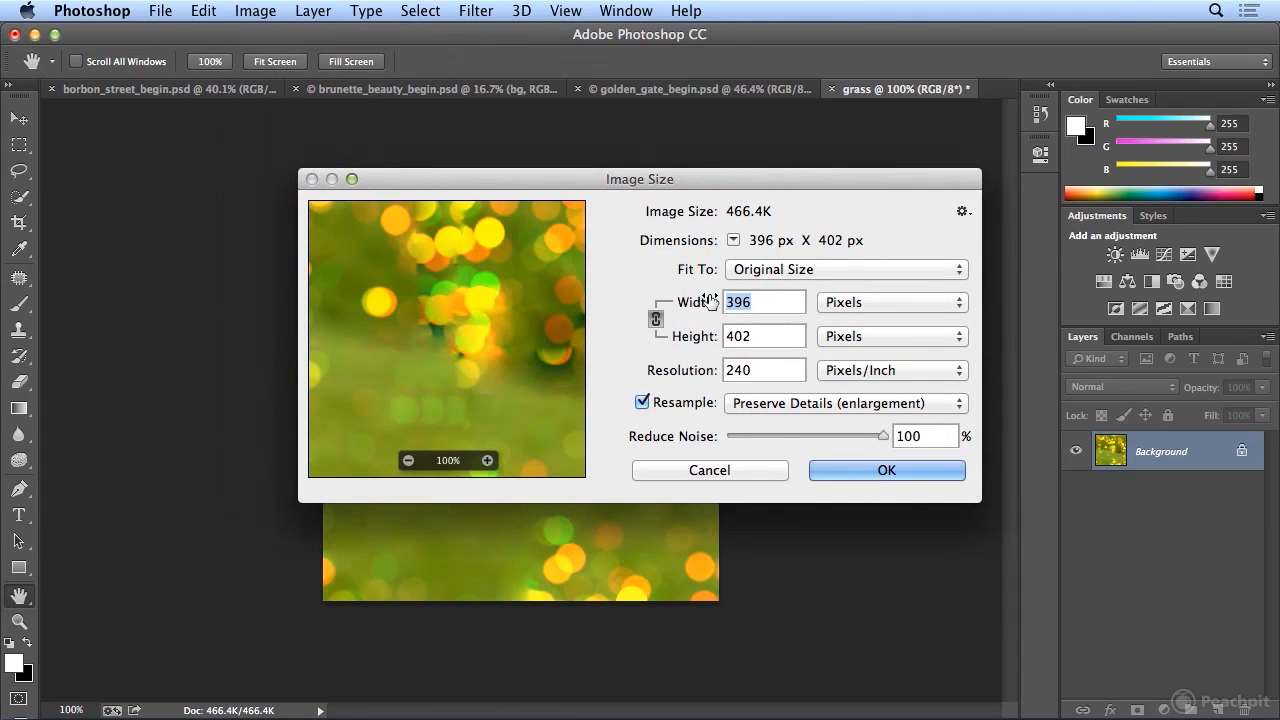
left_click(860, 303)
left_click(850, 284)
type("30")
key("BackSpace")
key("BackSpace")
type("500")
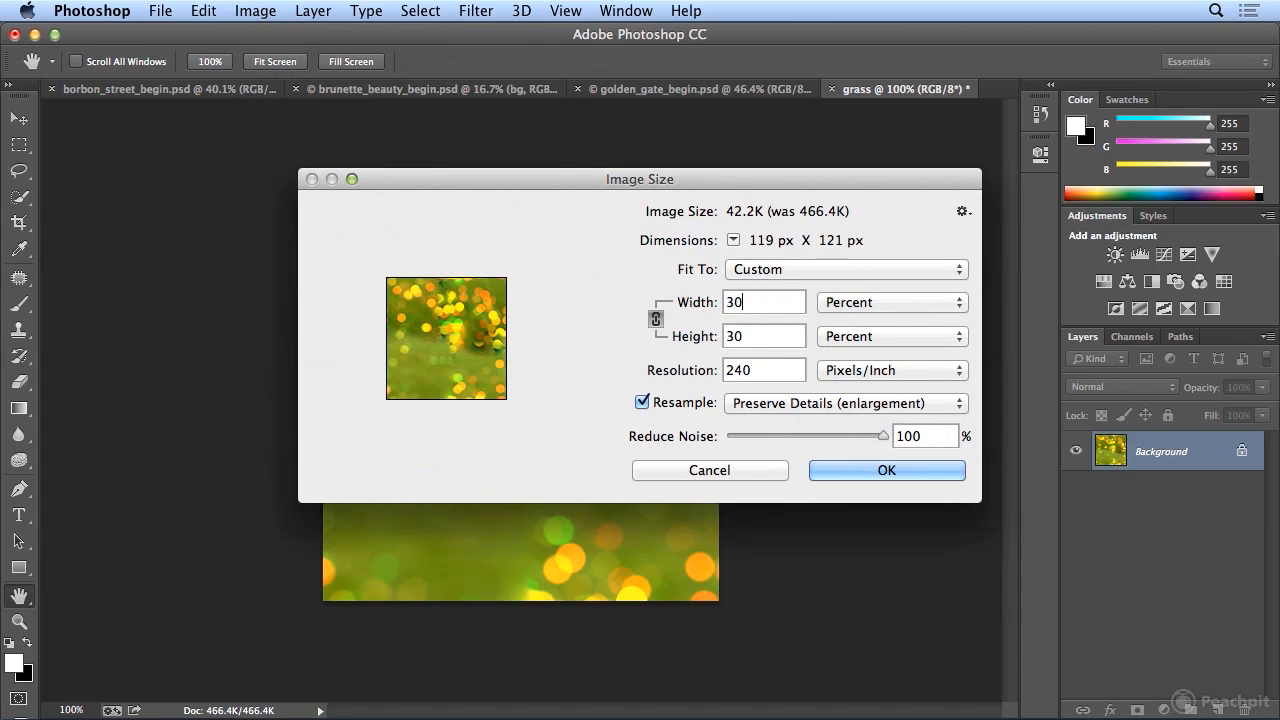
key("Return")
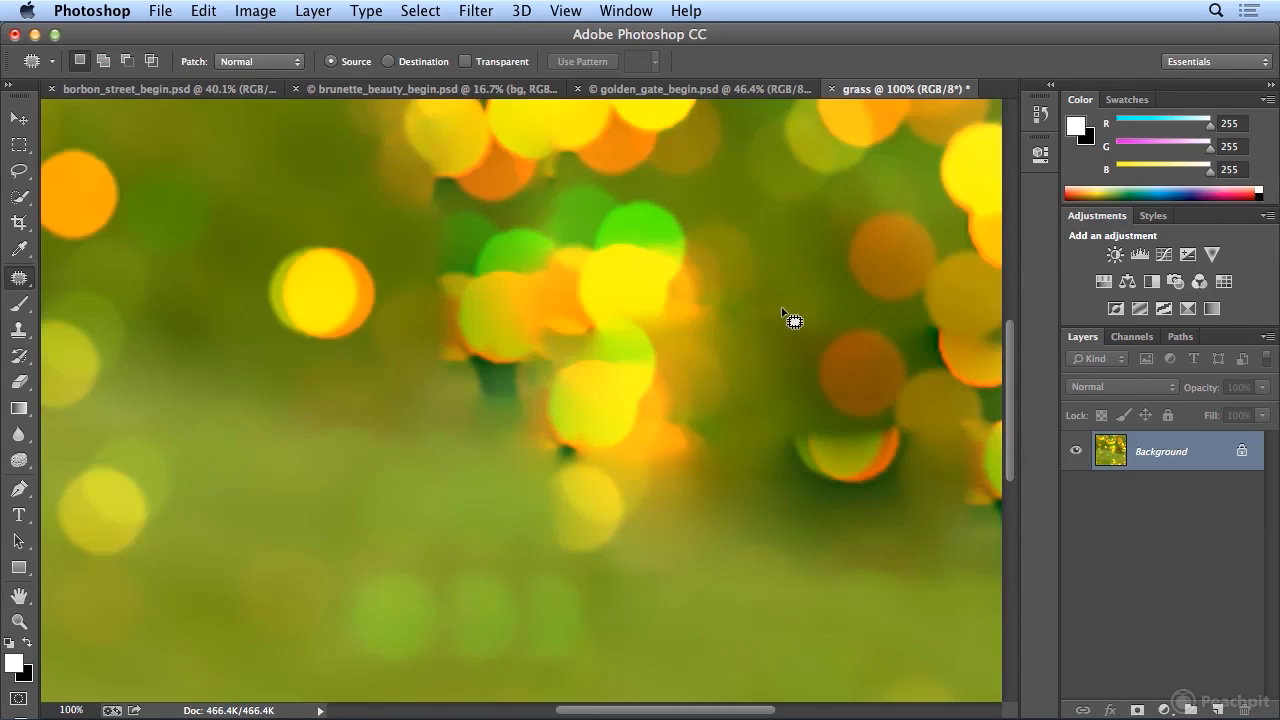
key("super+0")
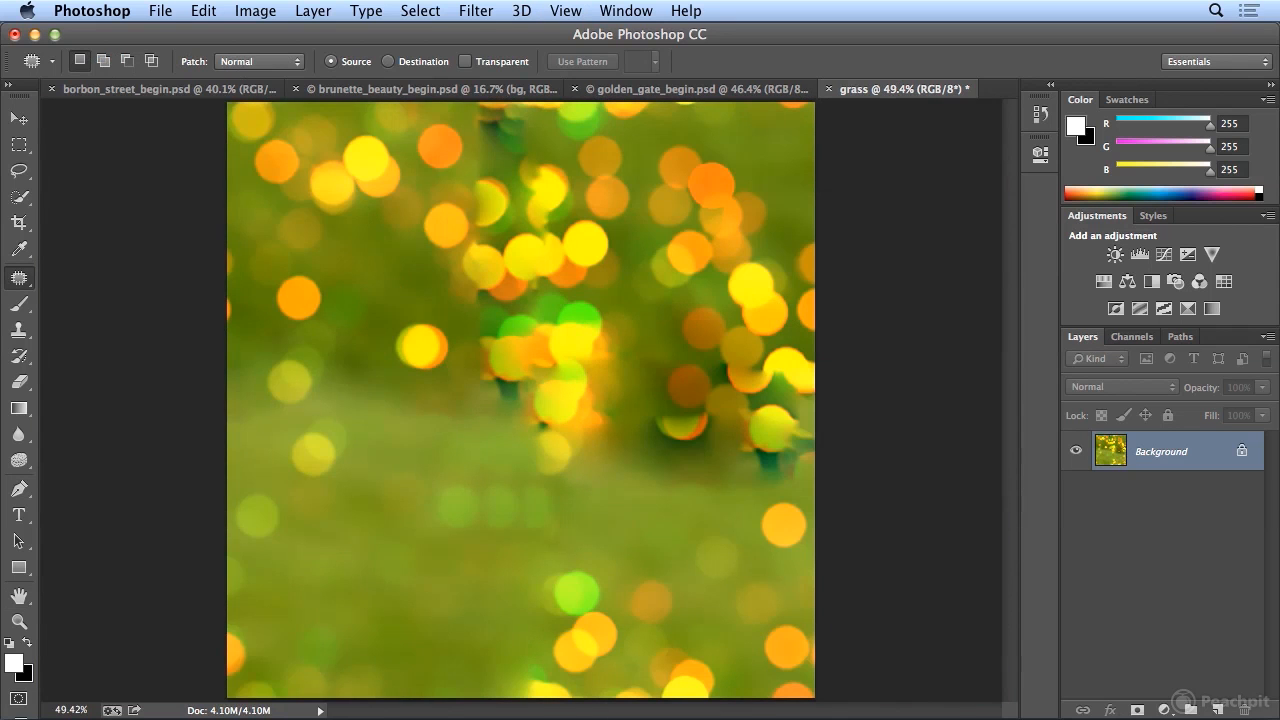
- Define the enlarged grass image as a pattern named lights grass bg
left_click(204, 10)
left_click(336, 553)
type("lights grass")
type(" bg")
key("Return")
- Fill the bg layer of brunette_beauty_begin.psd with the lights grass bg pattern, with Scripted Patterns turned off
left_click(395, 89)
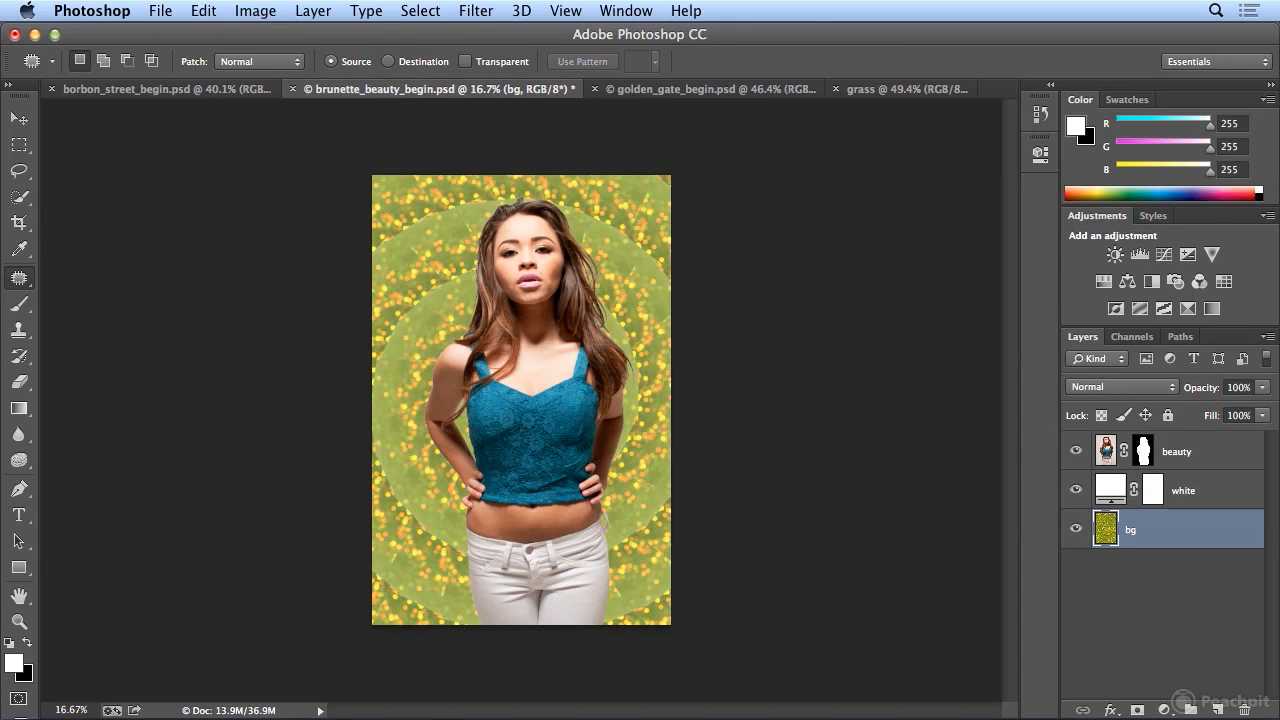
left_click(204, 10)
left_click(300, 338)
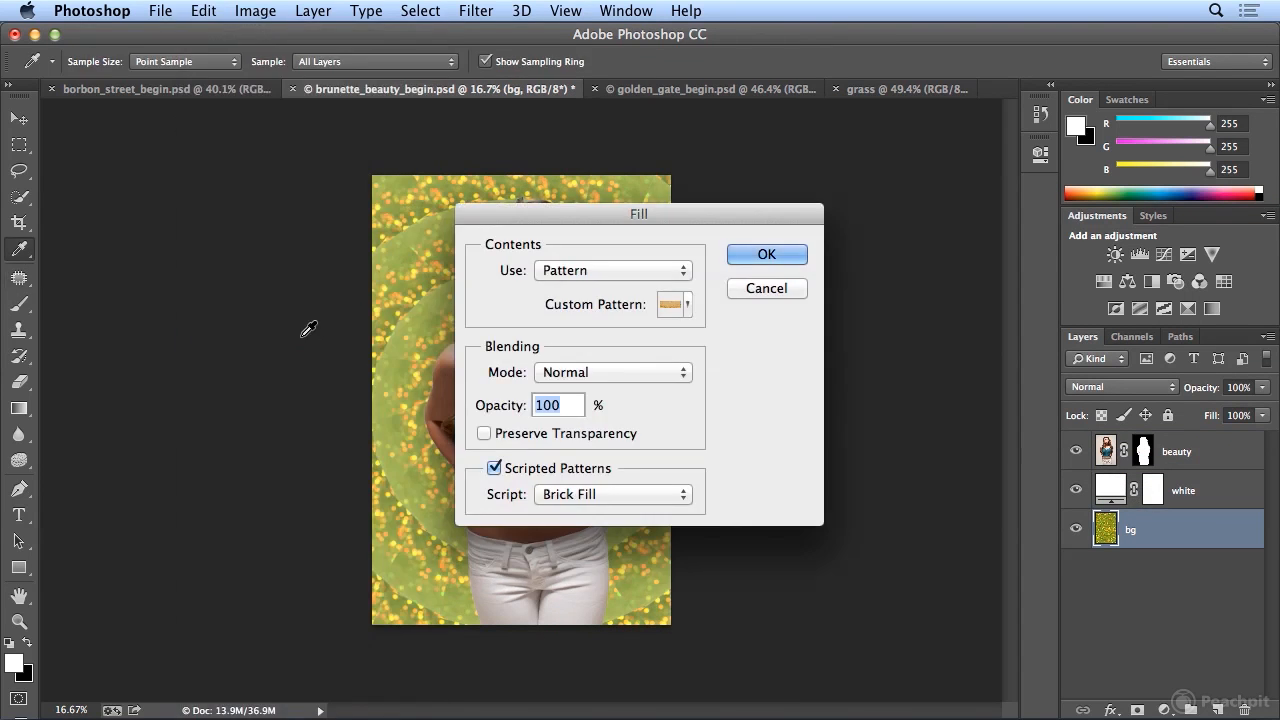
left_click(690, 306)
left_click(640, 380)
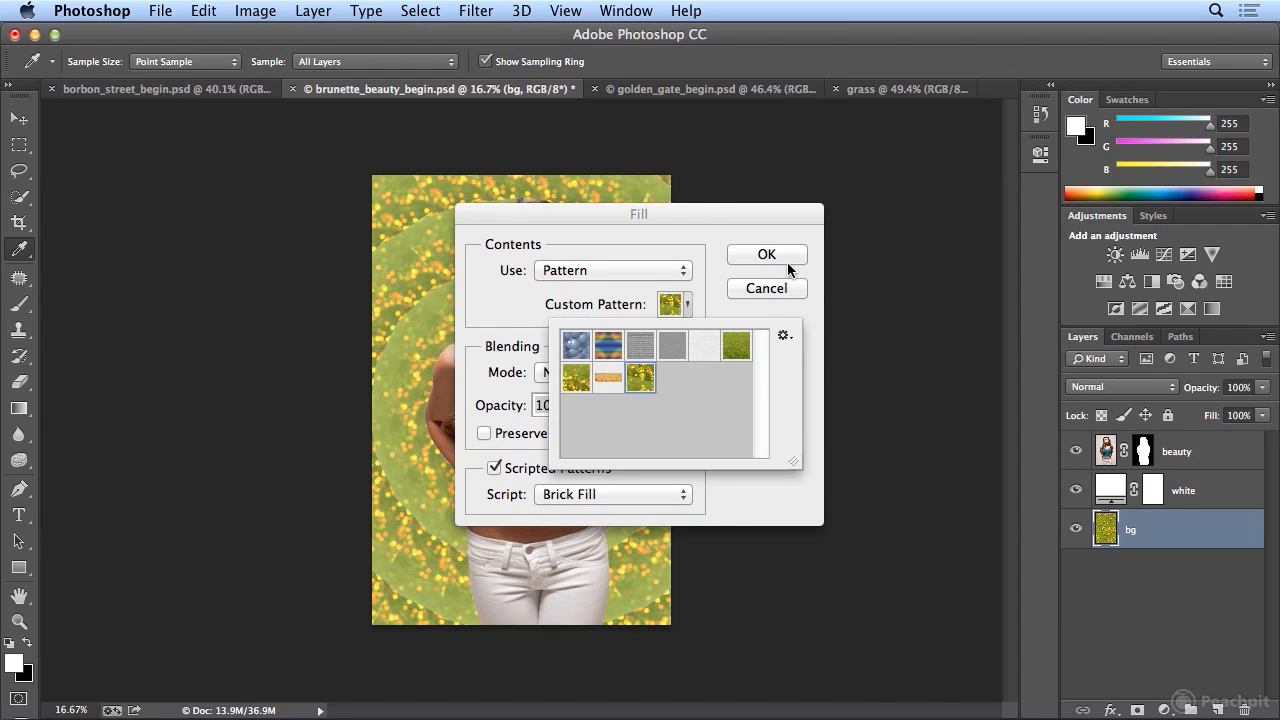
left_click(809, 324)
left_click(563, 477)
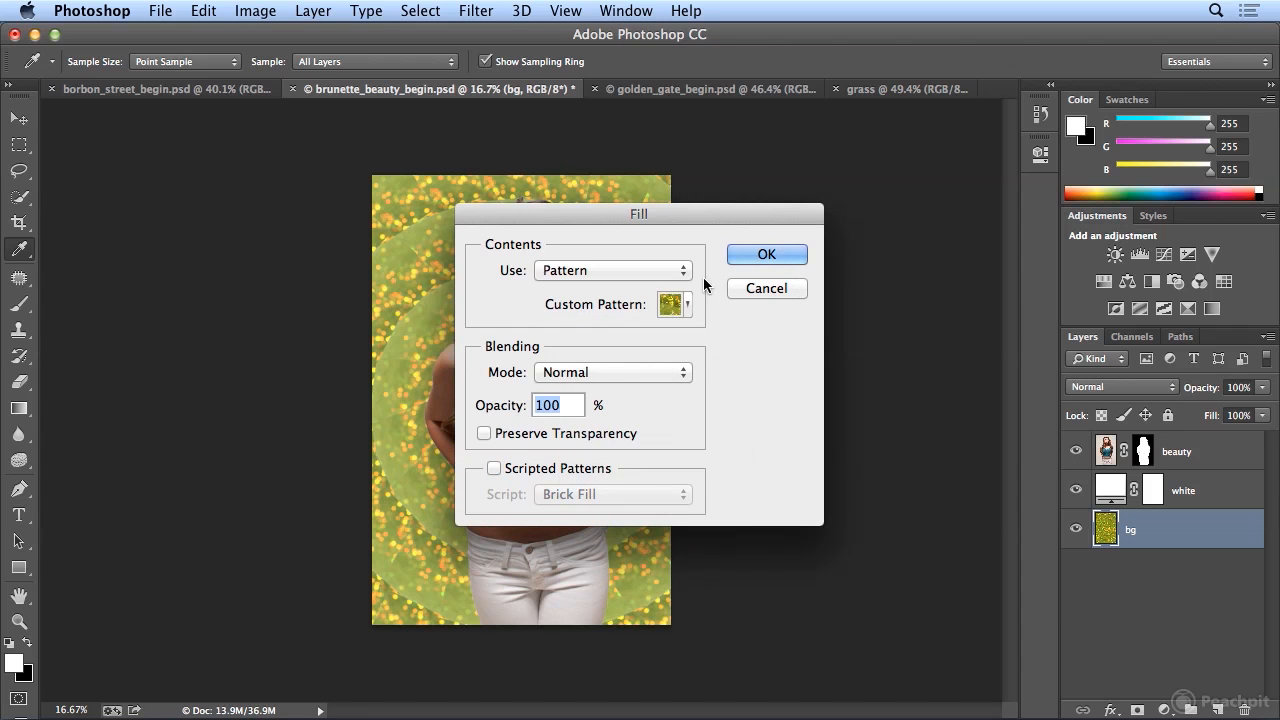
left_click(777, 256)
key("j")
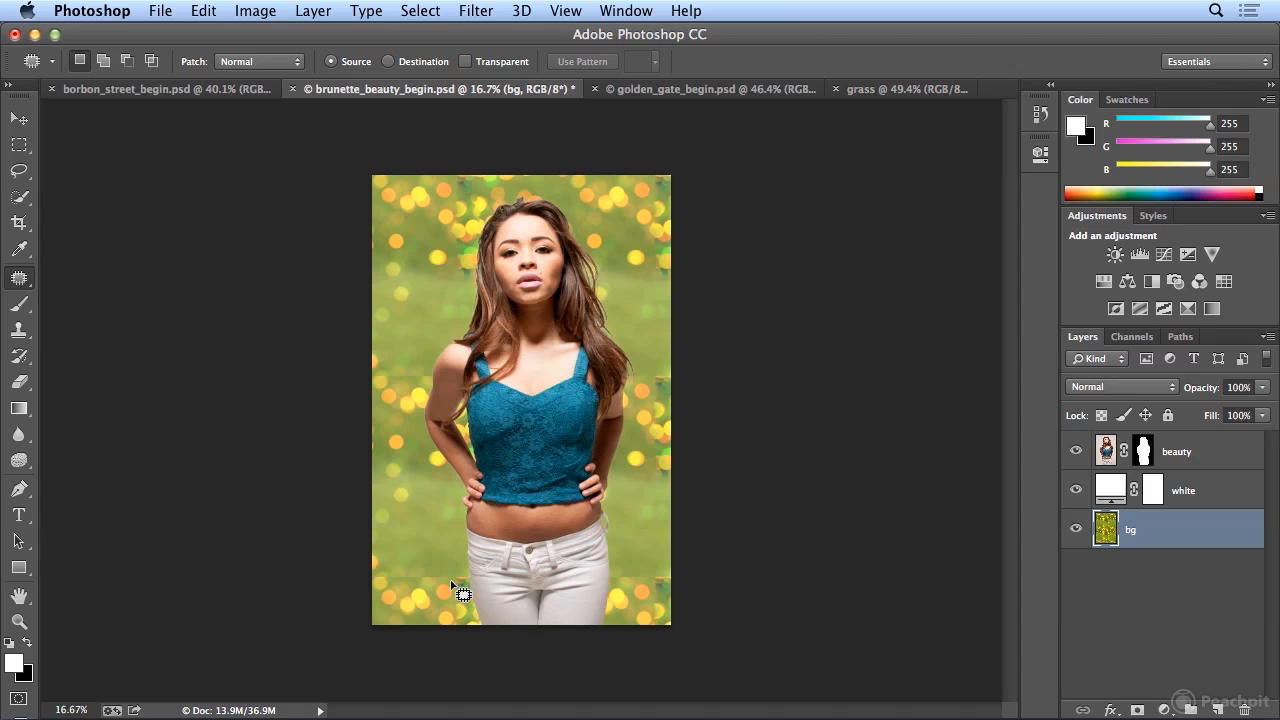
- Refill the bg layer with the same pattern using the Random Fill scripted pattern
left_click(203, 11)
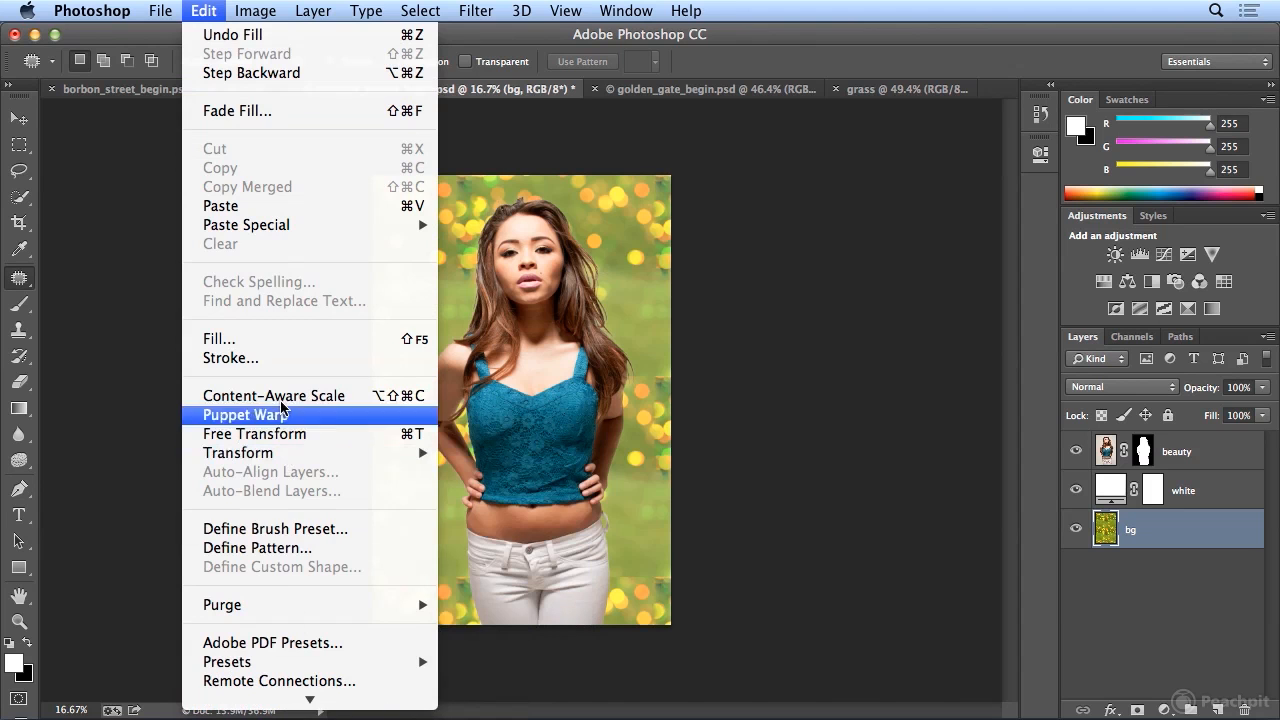
left_click(277, 338)
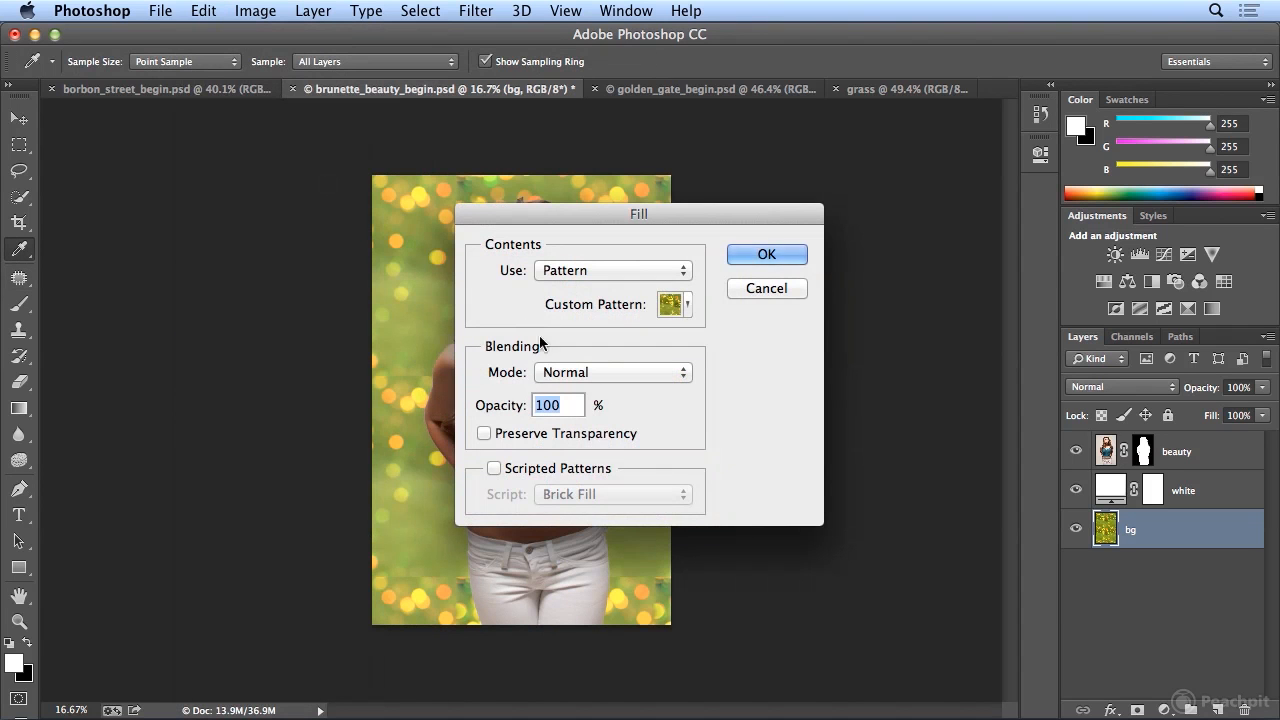
left_click(494, 469)
left_click(590, 494)
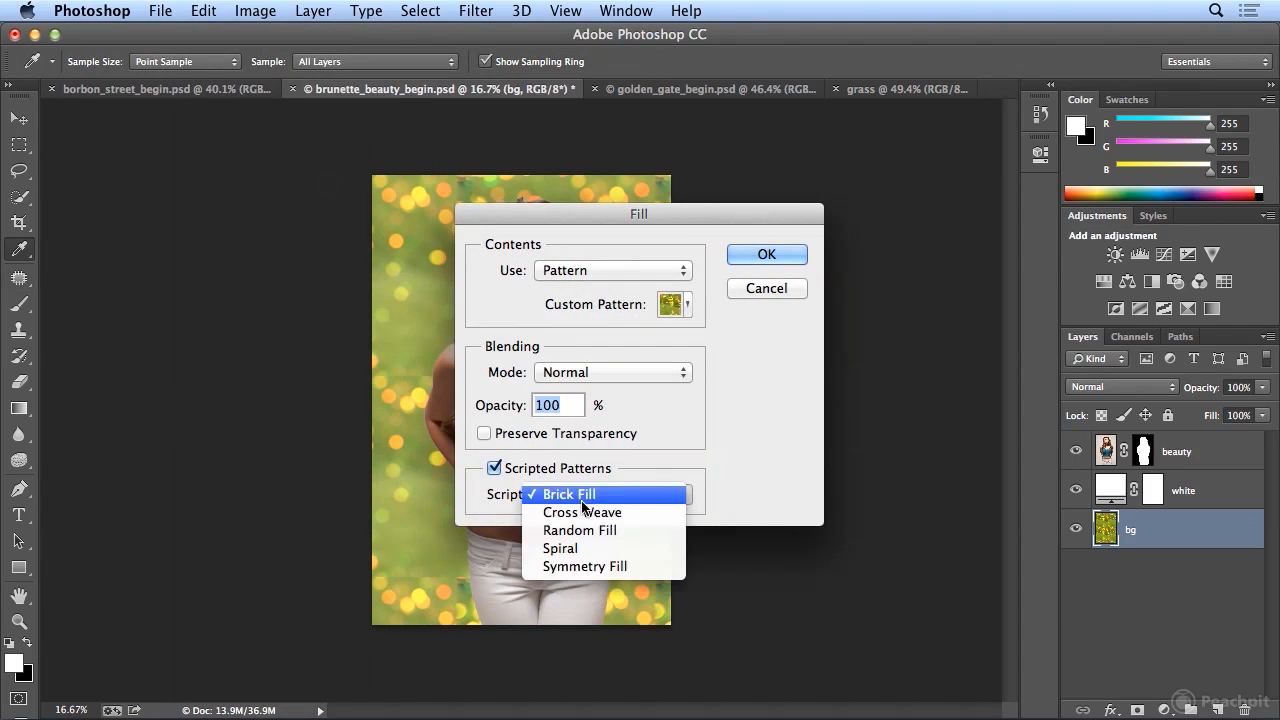
left_click(630, 531)
left_click(763, 253)
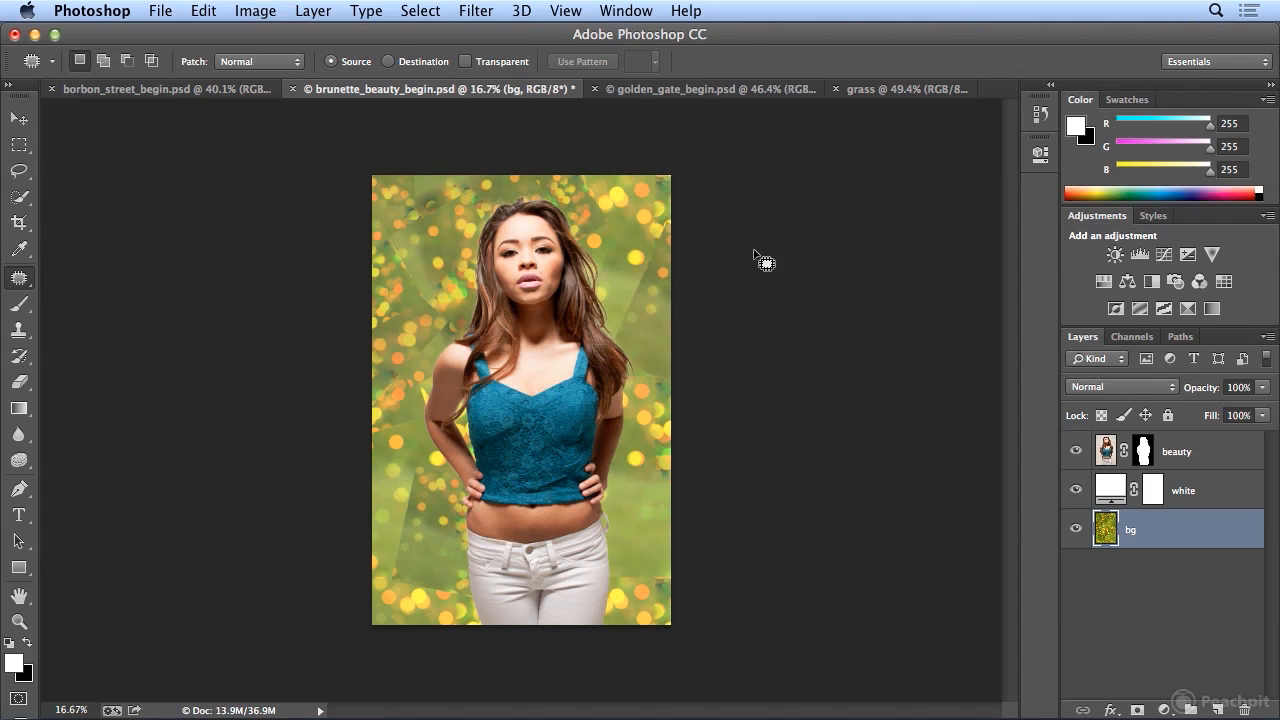
- Refill the bg layer with the same pattern using the Cross Weave scripted pattern
left_click(216, 12)
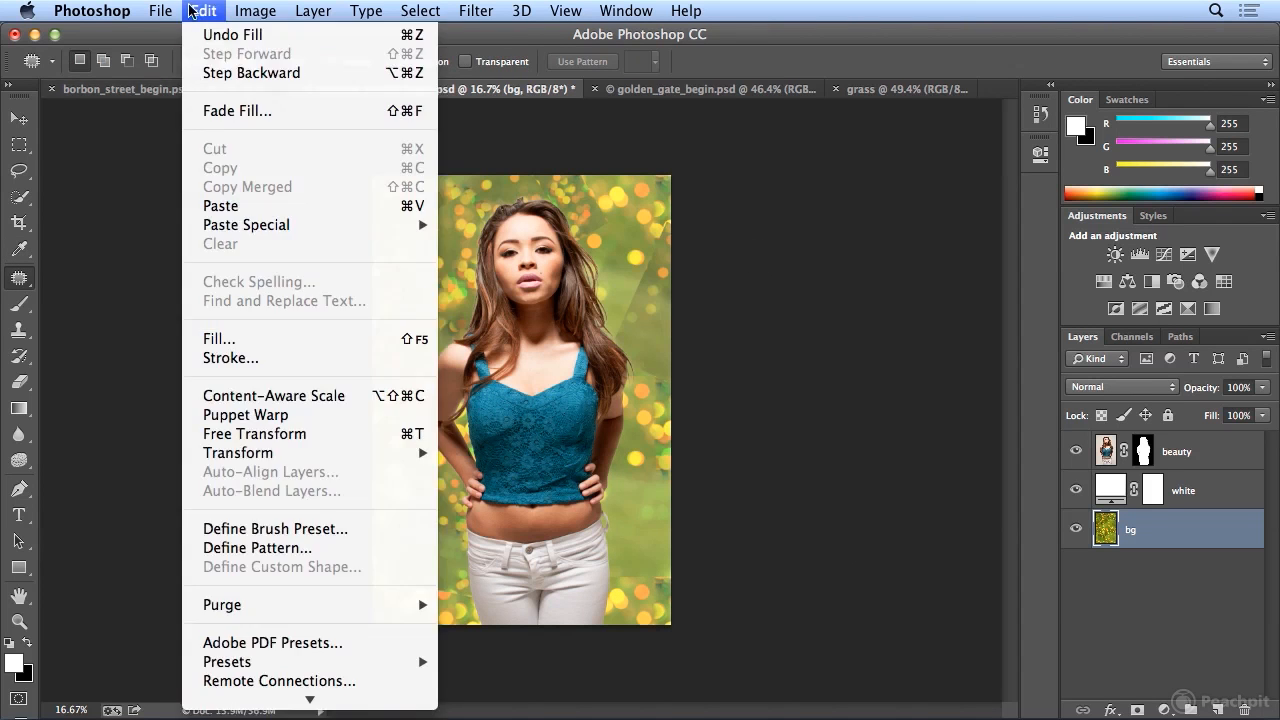
left_click(258, 339)
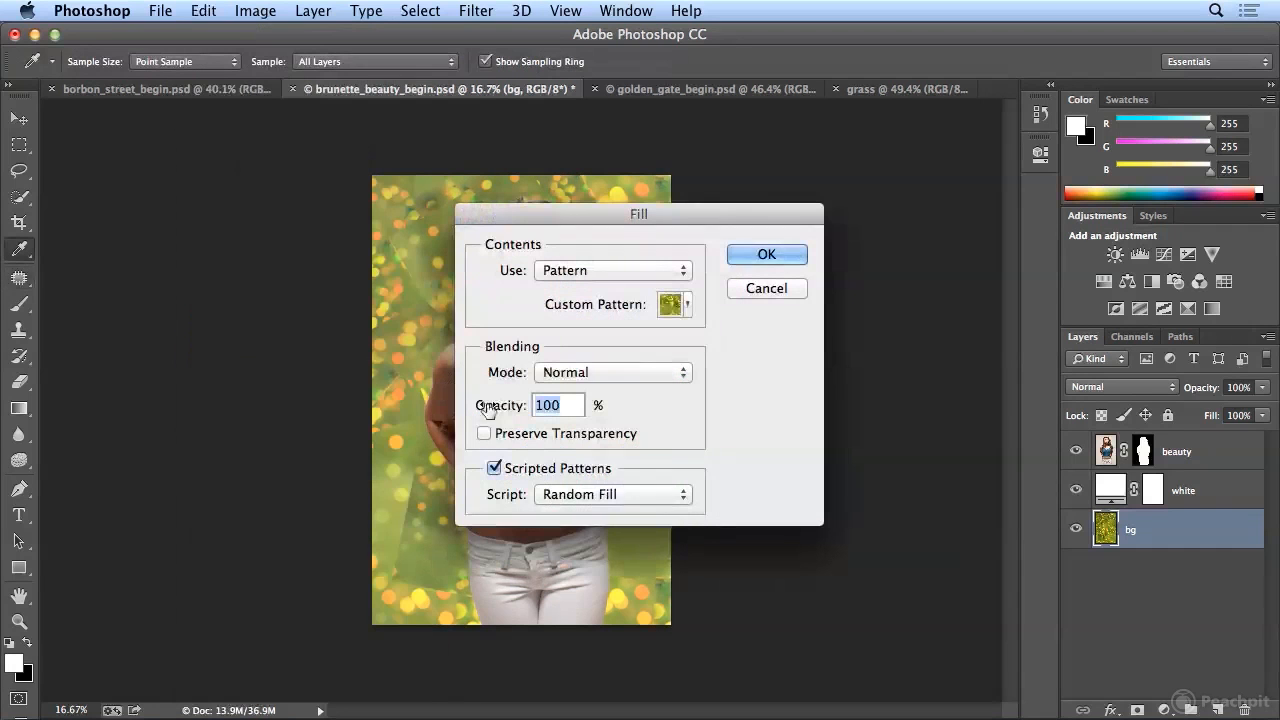
left_click(587, 490)
left_click(600, 475)
left_click(766, 256)
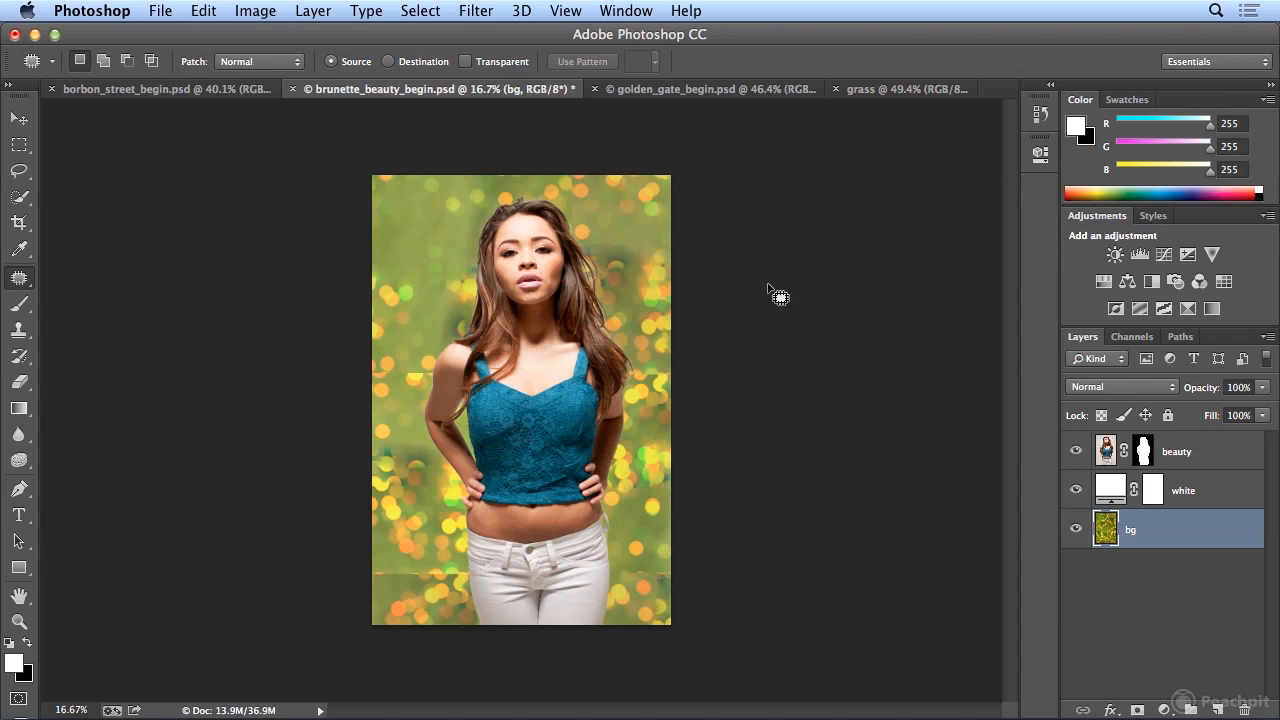
- Refill the bg layer with the same pattern using the Spiral scripted pattern
left_click(216, 12)
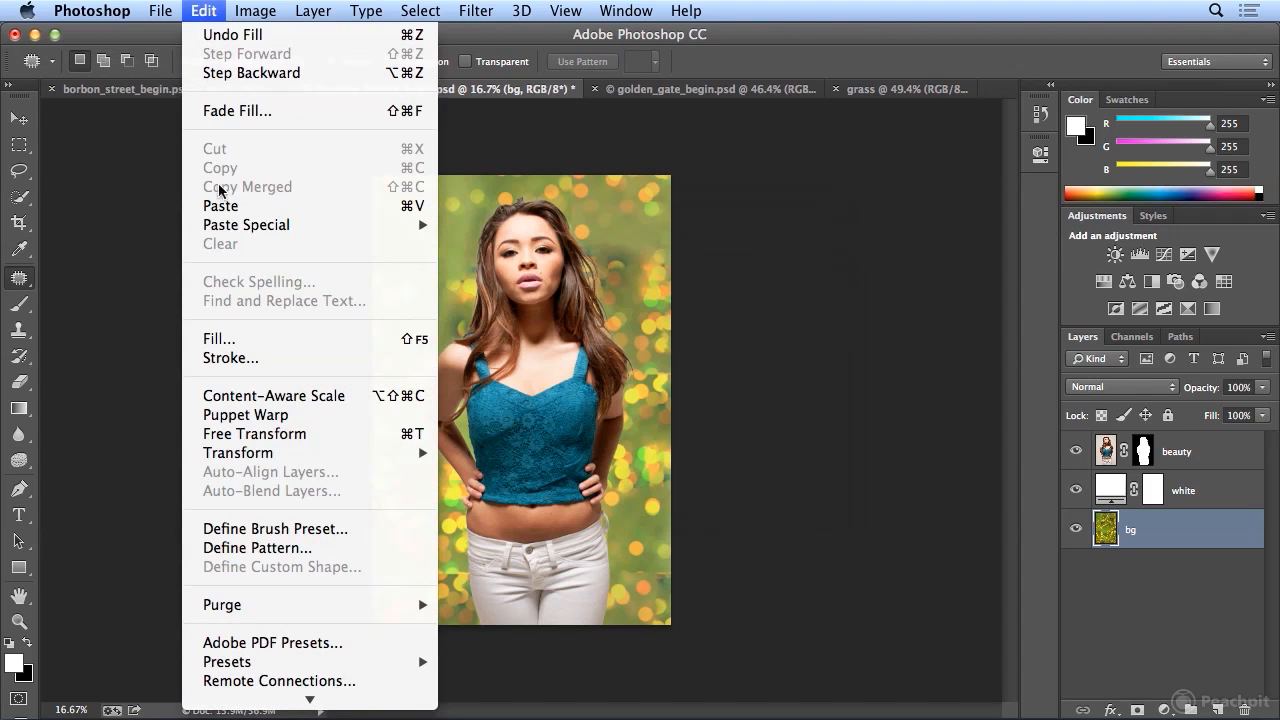
left_click(258, 341)
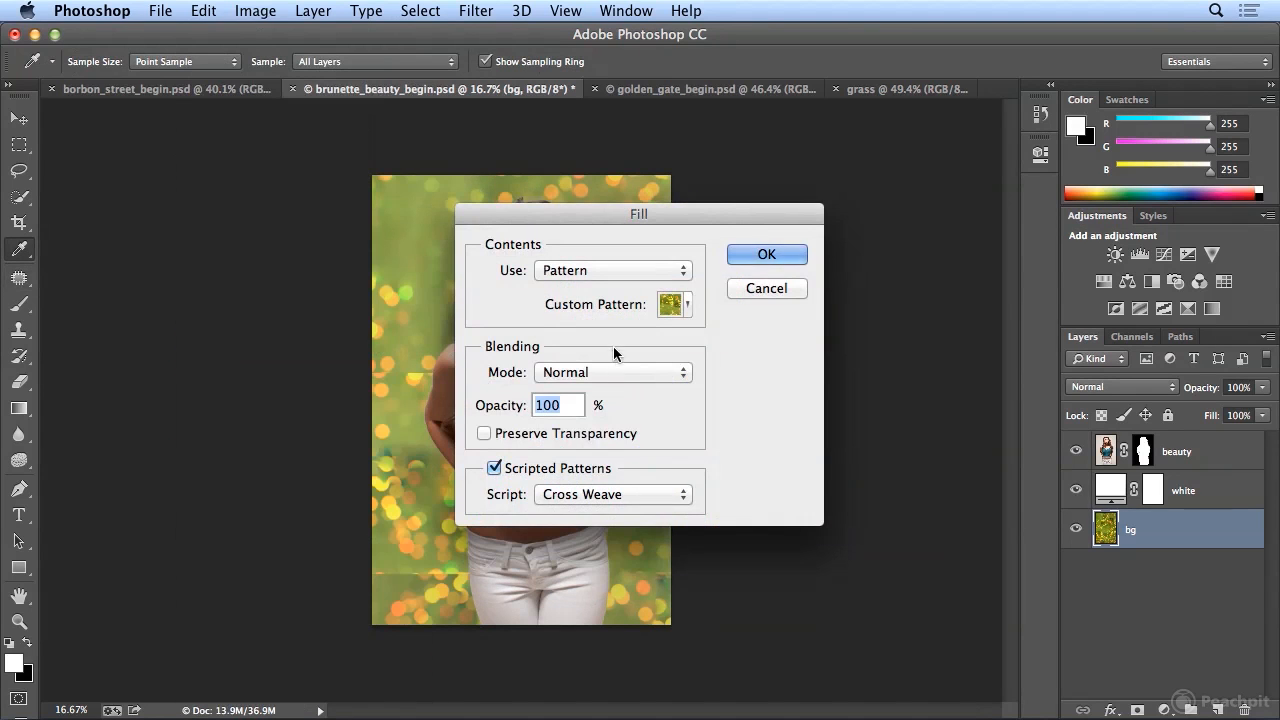
left_click(608, 494)
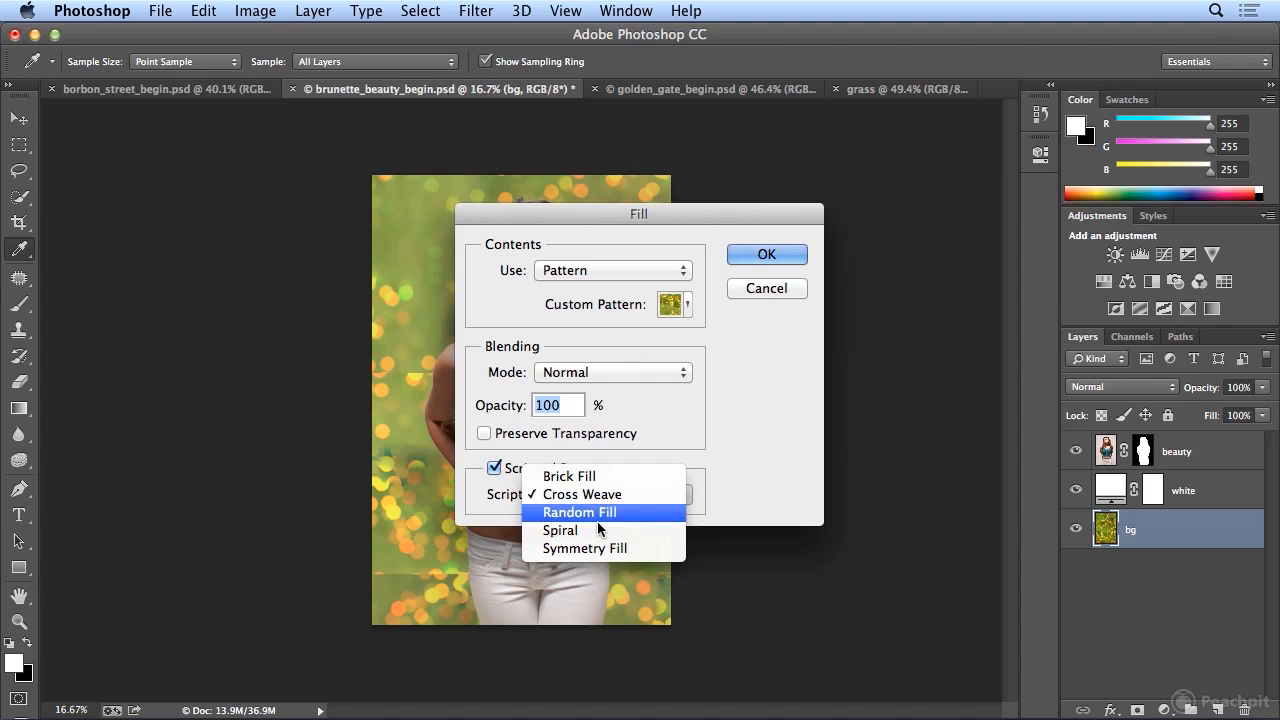
left_click(642, 528)
left_click(739, 256)
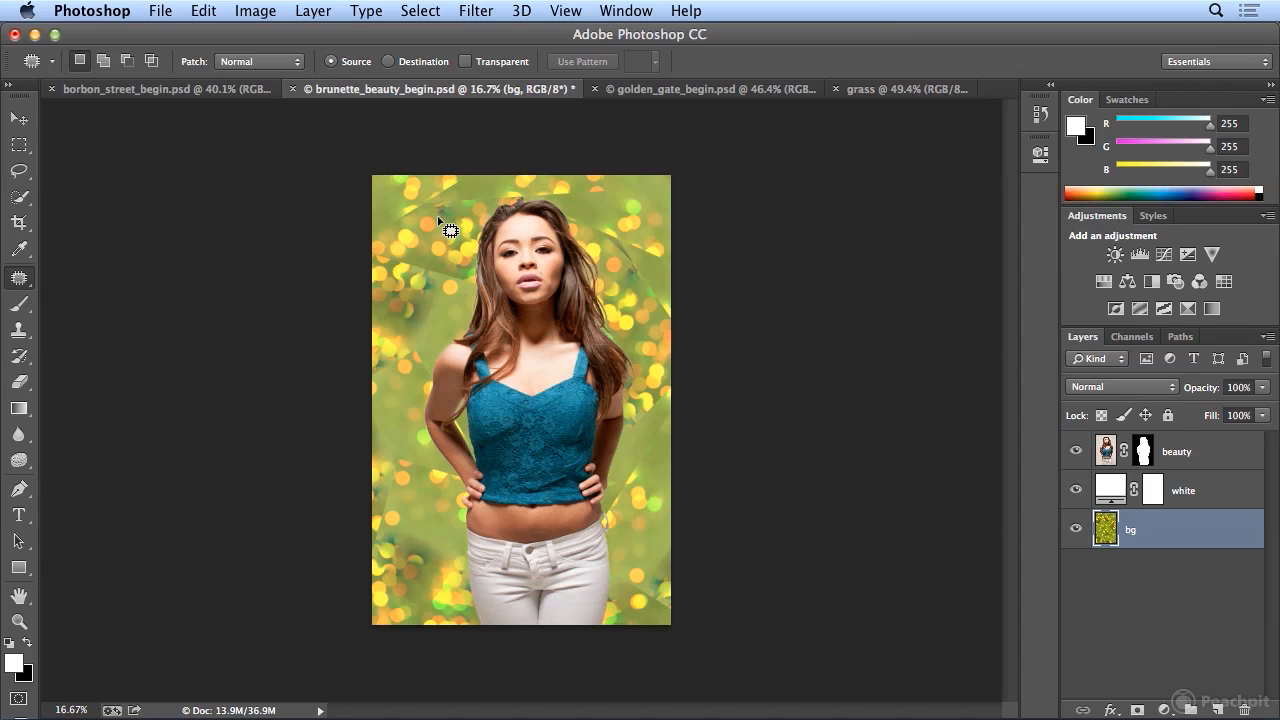
left_click(672, 89)
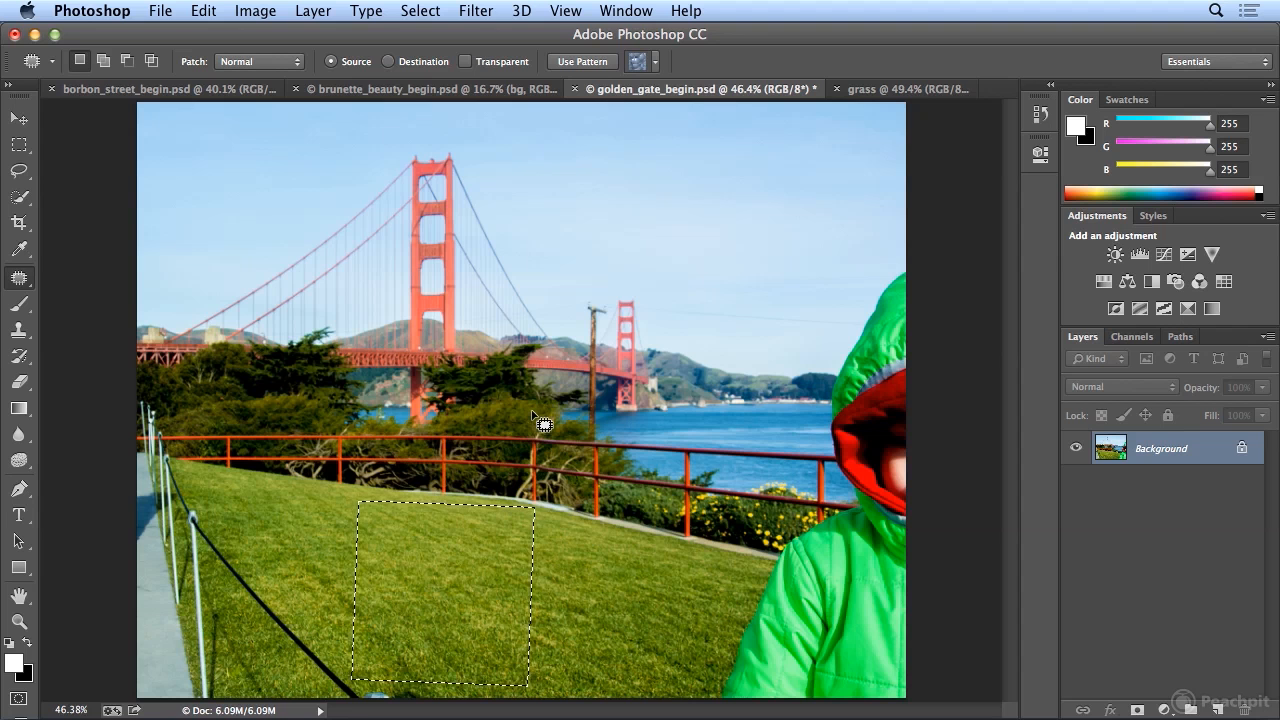
left_click(388, 89)
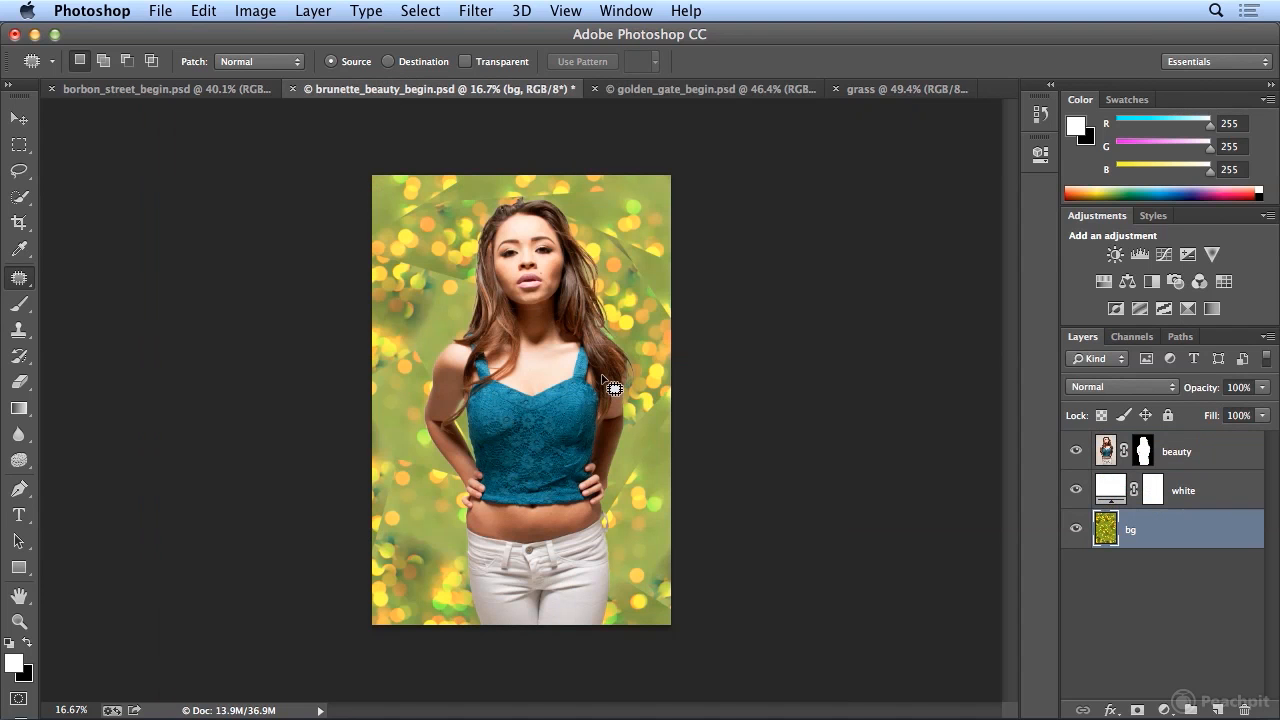